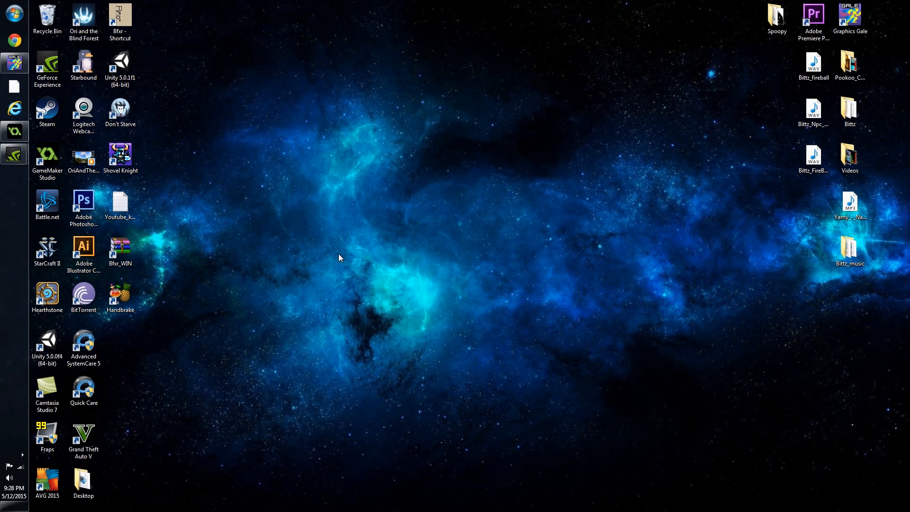
- Switch to GraphicsGale and close the Mushroom_native_death.gal image
{"action": "left_click", "coordinate": [19, 61]}
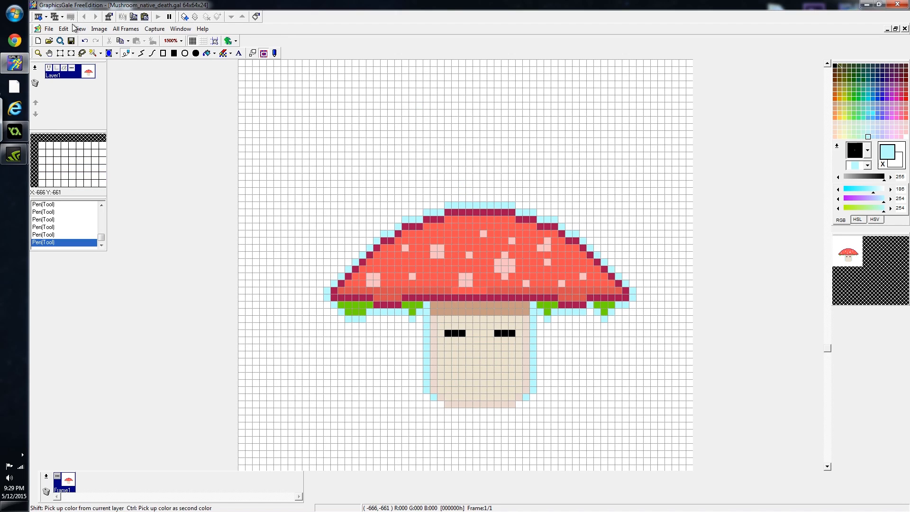
{"action": "left_click", "coordinate": [896, 29]}
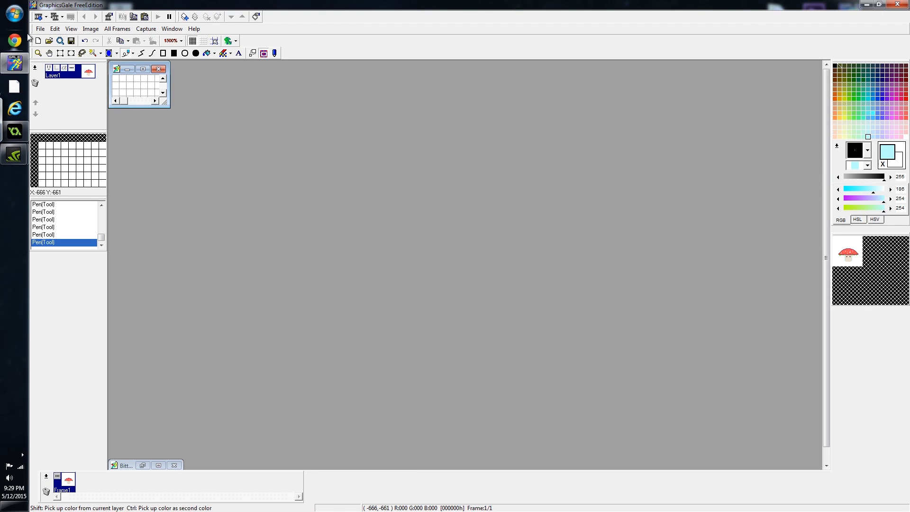
- Open the Mushroom_native.gal sprite from the Bittz_enemies folder inside Bittz, in a maximized image window
{"action": "left_click", "coordinate": [49, 41]}
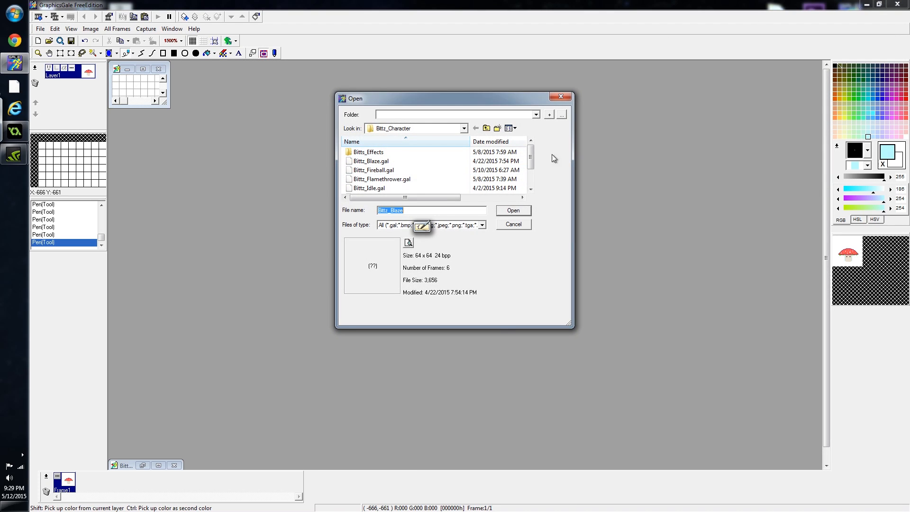
{"action": "mouse_move", "coordinate": [533, 160]}
{"action": "left_mouse_down"}
{"action": "mouse_move", "coordinate": [534, 179]}
{"action": "mouse_move", "coordinate": [532, 160]}
{"action": "left_mouse_up"}
{"action": "left_click", "coordinate": [419, 128]}
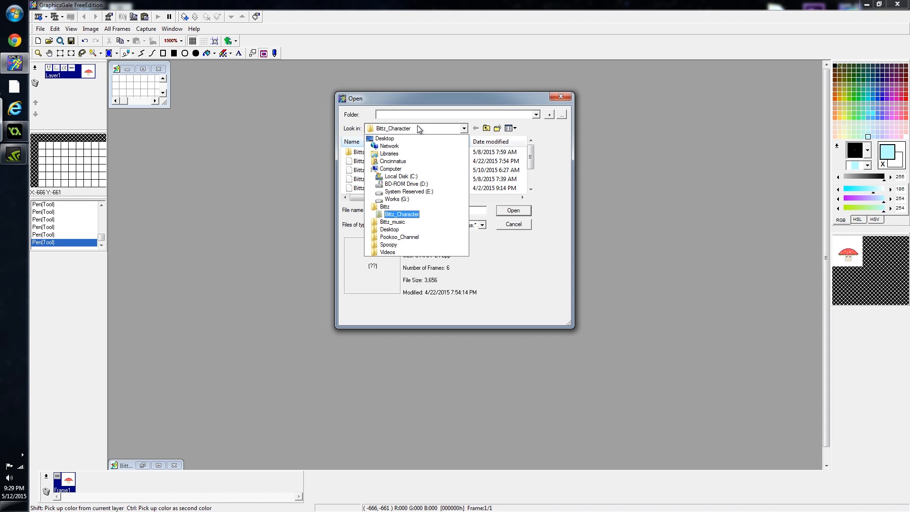
{"action": "left_click", "coordinate": [400, 211]}
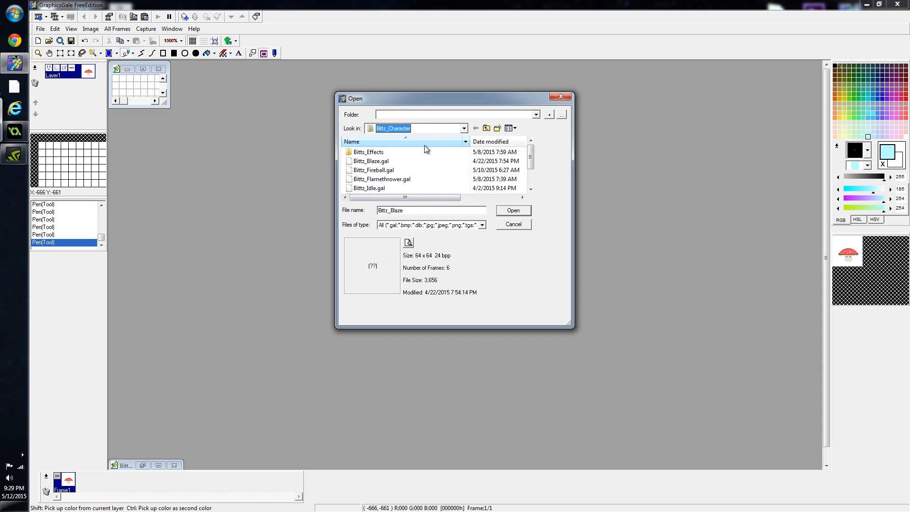
{"action": "left_click", "coordinate": [437, 132]}
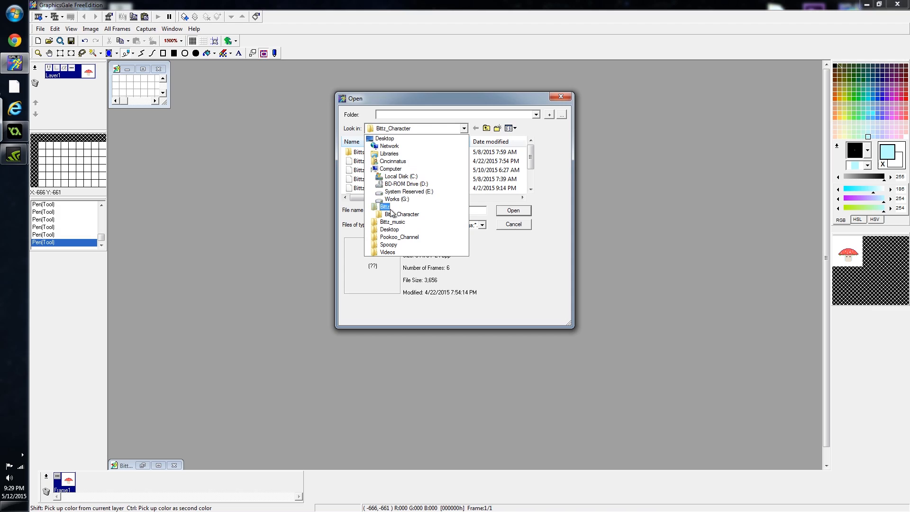
{"action": "left_click", "coordinate": [392, 209]}
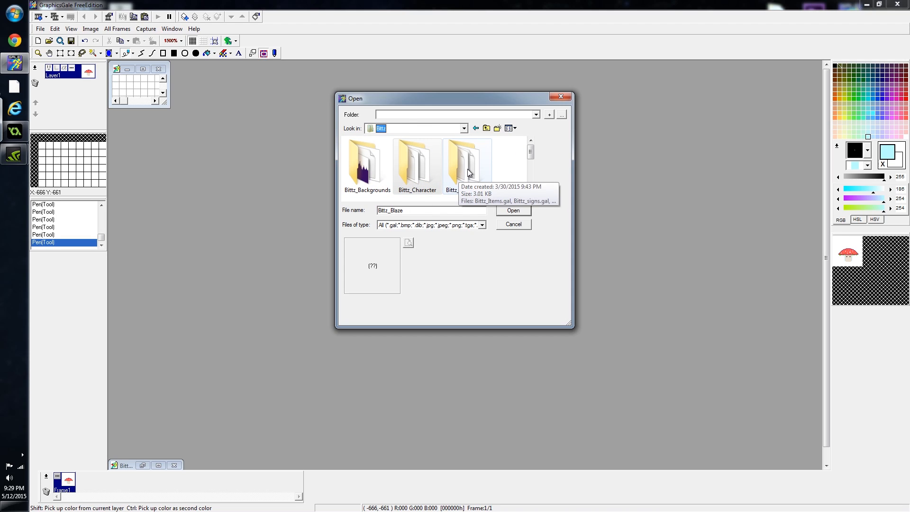
{"action": "left_click_drag", "start_coordinate": [531, 154], "coordinate": [530, 170]}
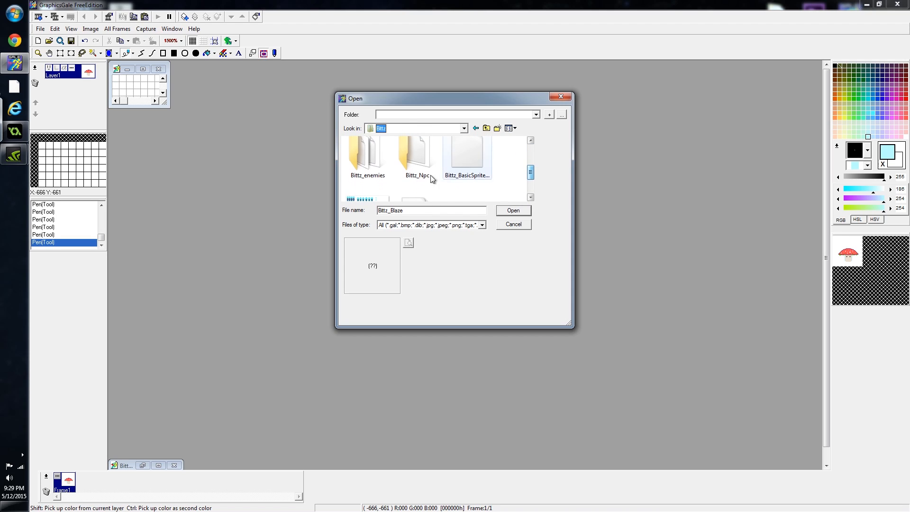
{"action": "double_click", "coordinate": [365, 169]}
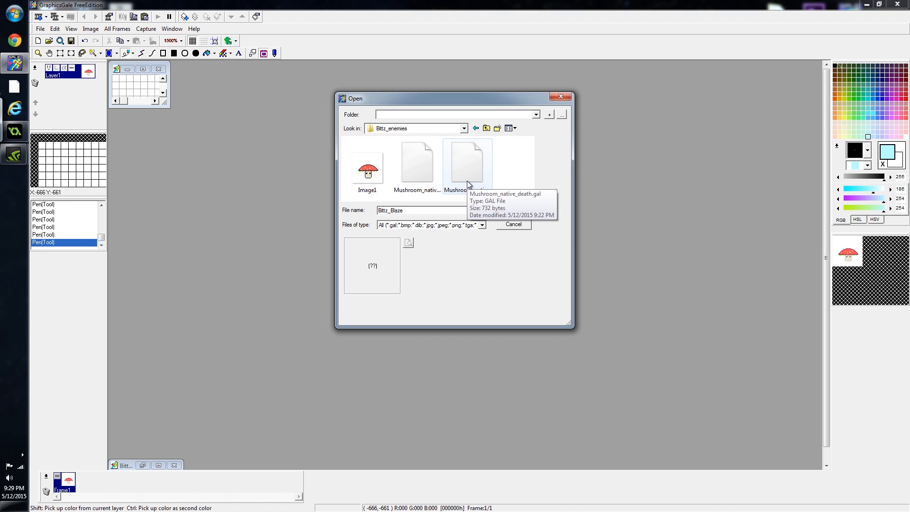
{"action": "double_click", "coordinate": [417, 181]}
{"action": "left_click", "coordinate": [166, 93]}
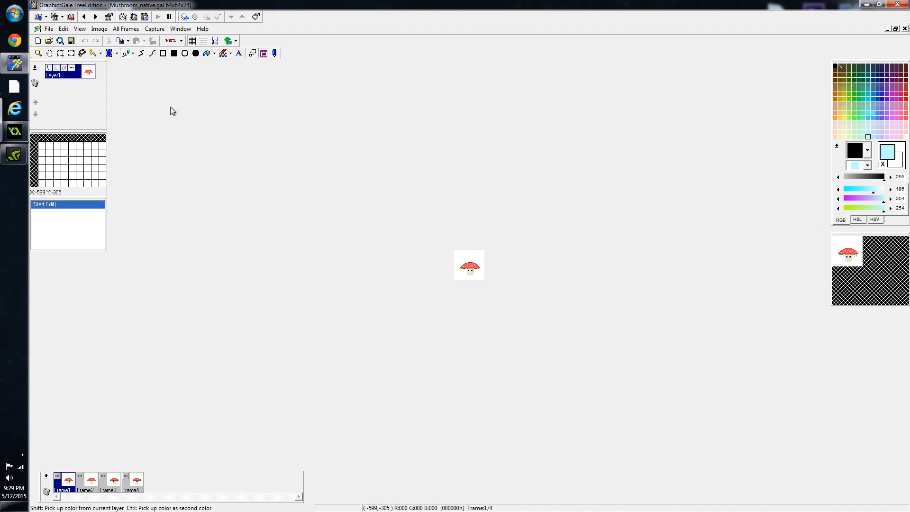
- Examine the mushroom animation by stepping back and forth through Frame1 to Frame4 at an enlarged view
{"action": "left_click", "coordinate": [38, 53]}
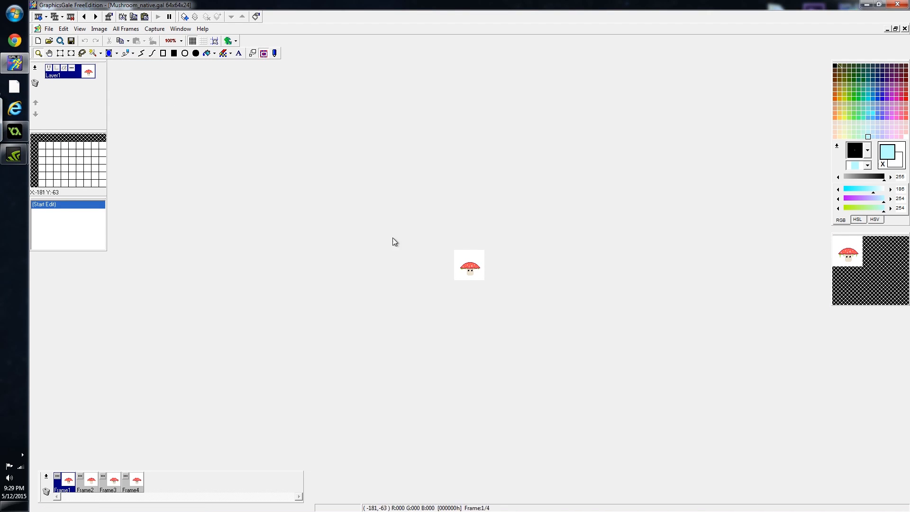
{"action": "left_click", "coordinate": [479, 269]}
{"action": "scroll", "coordinate": [480, 269], "scroll_direction": "up", "scroll_amount": 8}
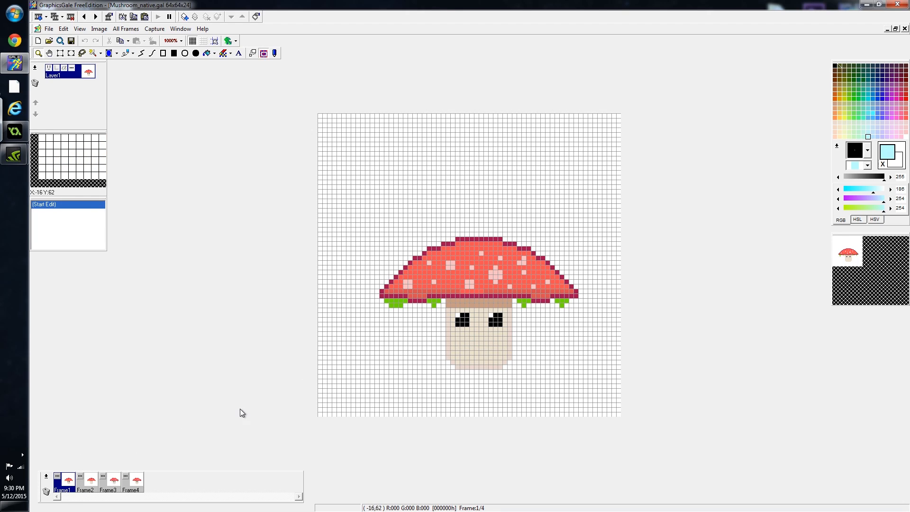
{"action": "left_click", "coordinate": [92, 481]}
{"action": "left_click", "coordinate": [114, 485]}
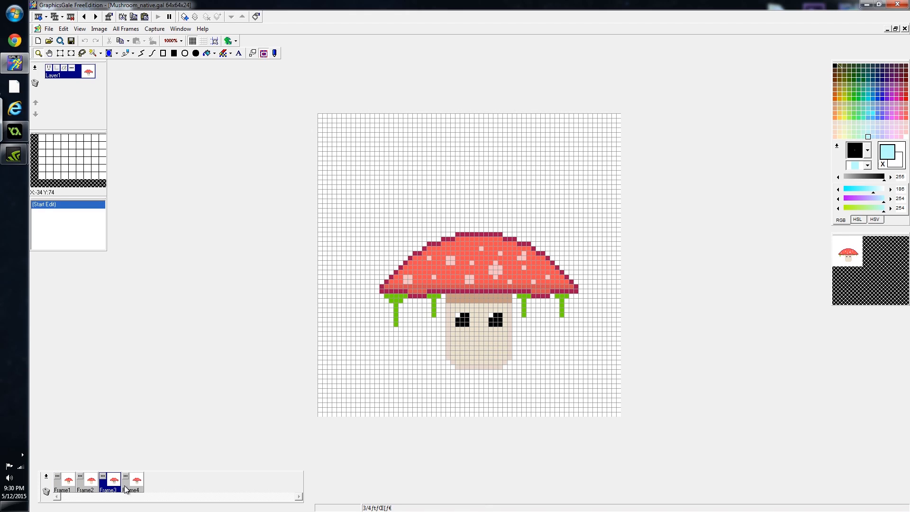
{"action": "left_click", "coordinate": [136, 481]}
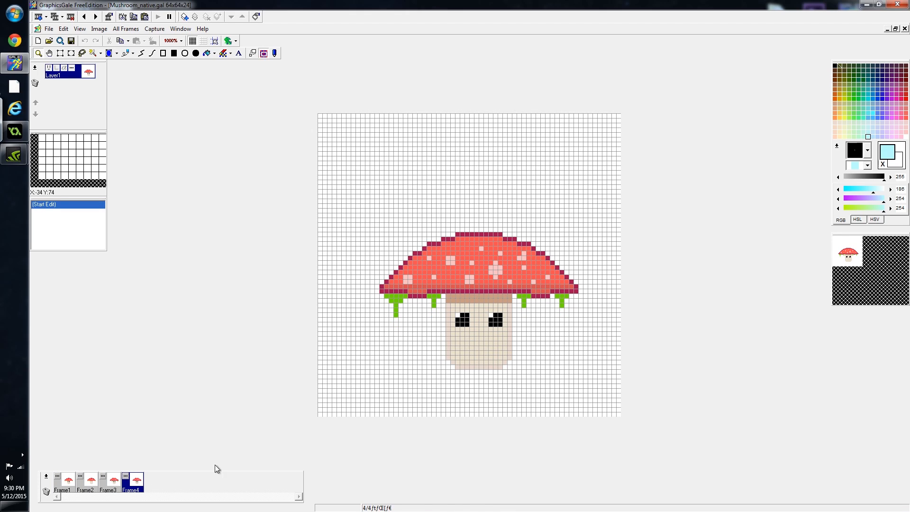
{"action": "left_click", "coordinate": [70, 491]}
{"action": "left_click", "coordinate": [92, 485]}
{"action": "left_click", "coordinate": [115, 486]}
{"action": "left_click", "coordinate": [133, 486]}
{"action": "left_click", "coordinate": [114, 486]}
{"action": "left_click", "coordinate": [92, 487]}
{"action": "left_click", "coordinate": [68, 488]}
{"action": "left_click", "coordinate": [90, 487]}
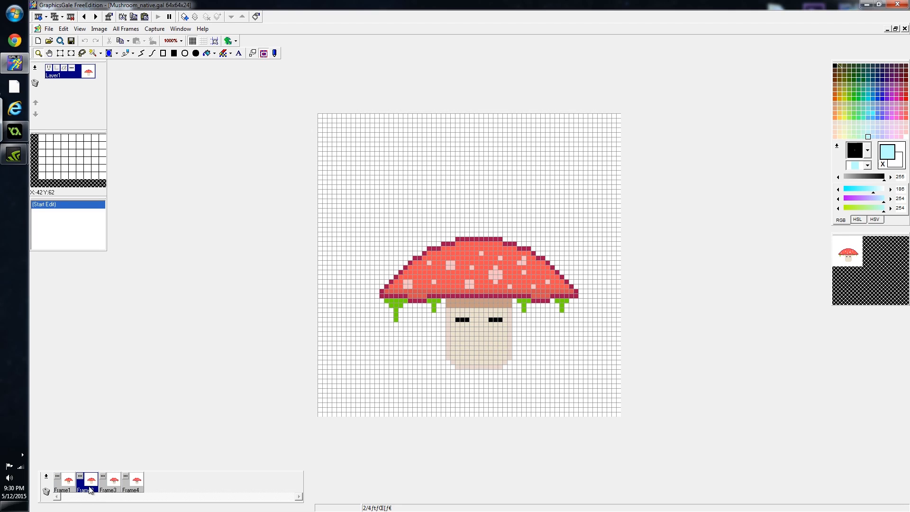
{"action": "left_click", "coordinate": [106, 487]}
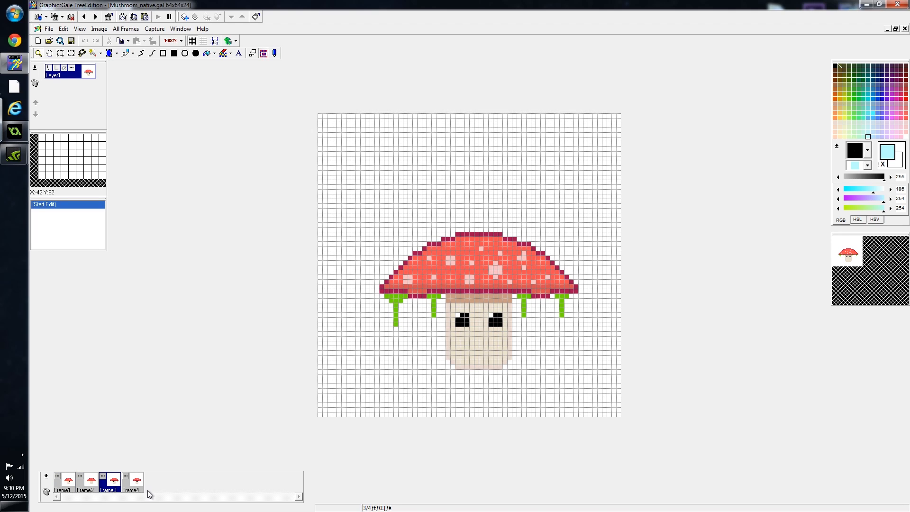
{"action": "left_click", "coordinate": [137, 487]}
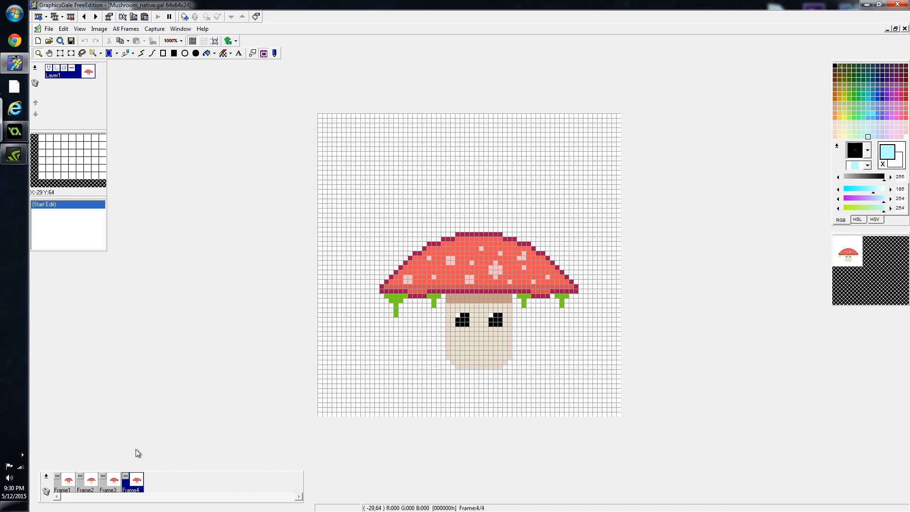
- With Frame1 selected, review the commands for adding frames and the preview's size and playback speed options
{"action": "left_click", "coordinate": [67, 488]}
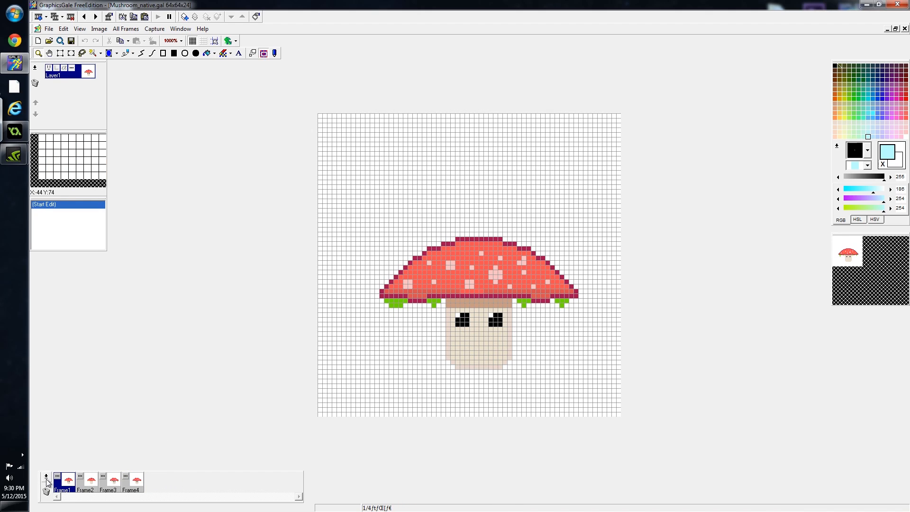
{"action": "right_click", "coordinate": [46, 481]}
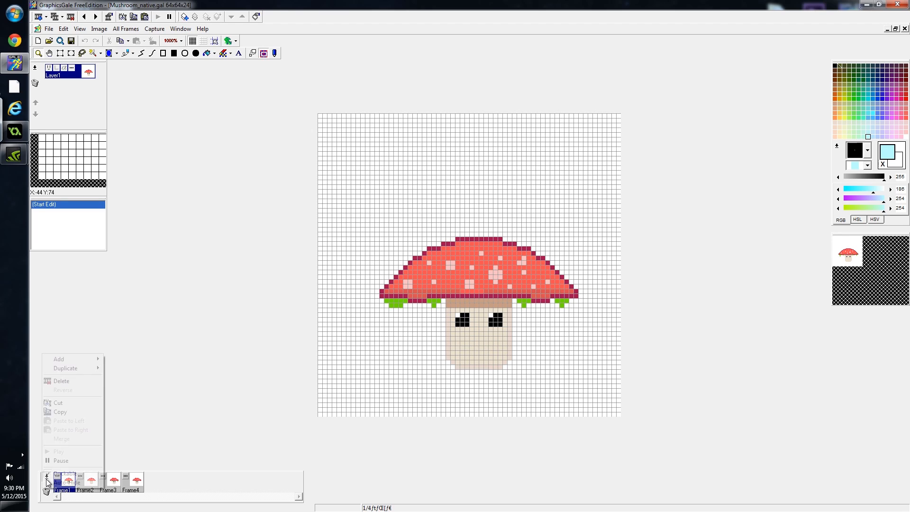
{"action": "mouse_move", "coordinate": [76, 361]}
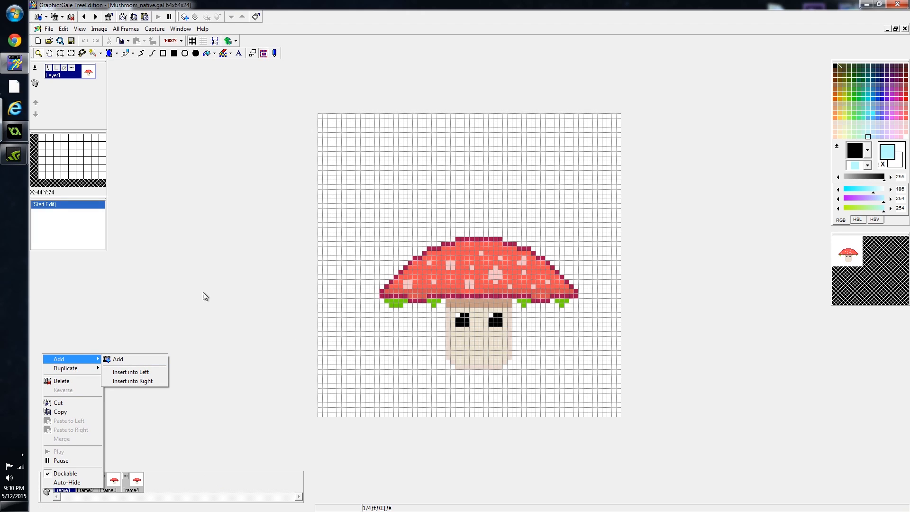
{"action": "left_click", "coordinate": [296, 23]}
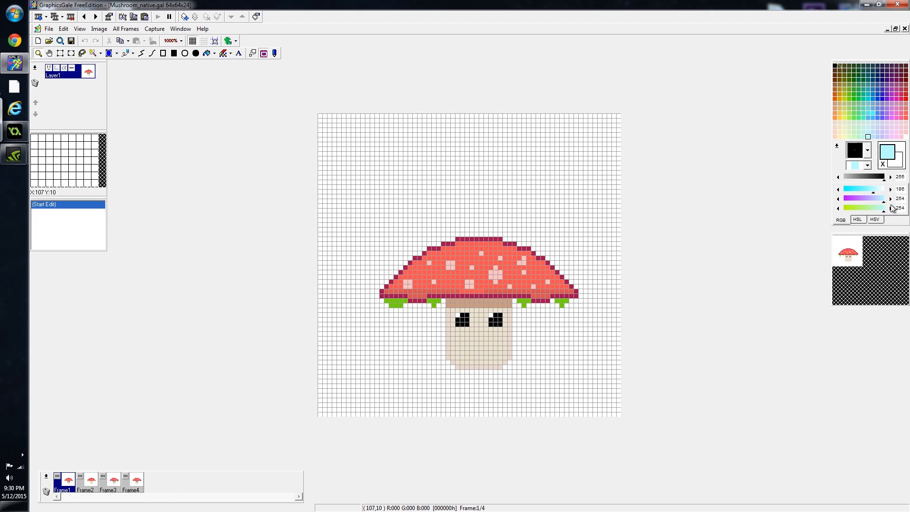
{"action": "right_click", "coordinate": [849, 261]}
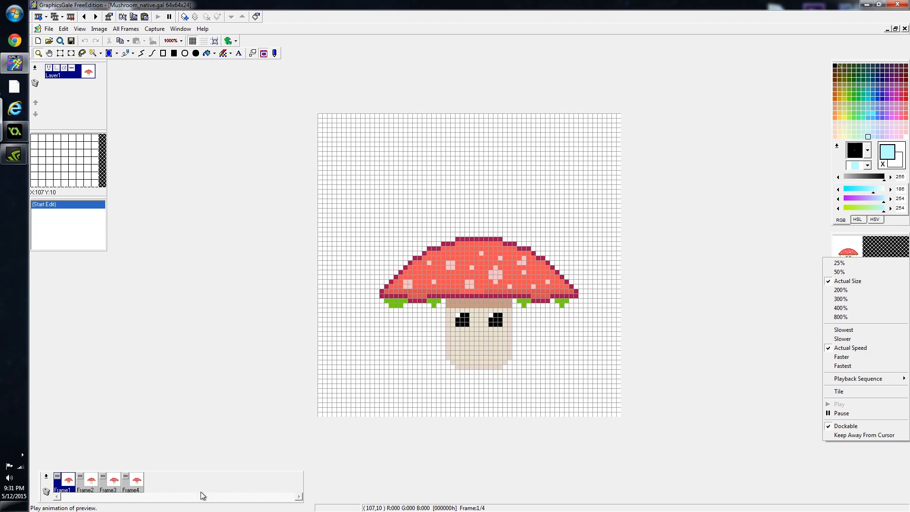
{"action": "left_click", "coordinate": [73, 492]}
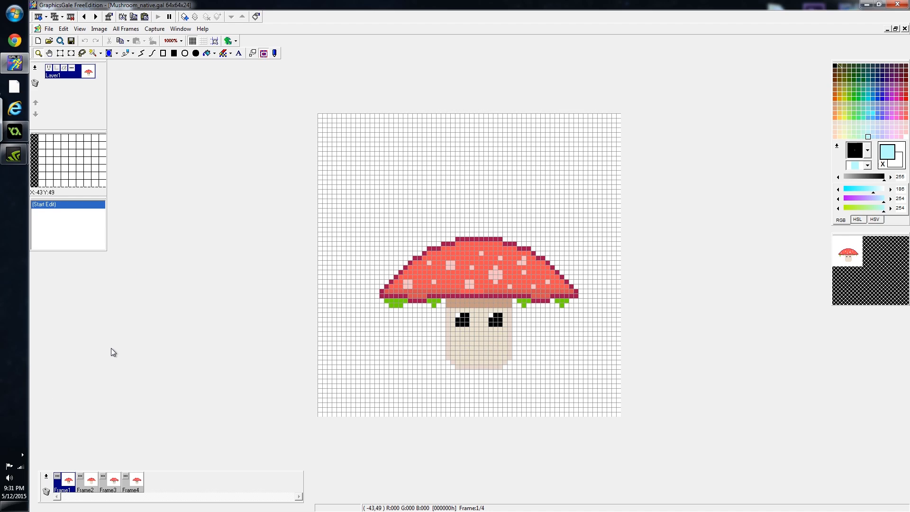
- Set Frame1's delay to 15 in 1/60 sec. units, applied to the current frame only
{"action": "left_click", "coordinate": [57, 477]}
{"action": "left_click_drag", "start_coordinate": [426, 187], "coordinate": [308, 184]}
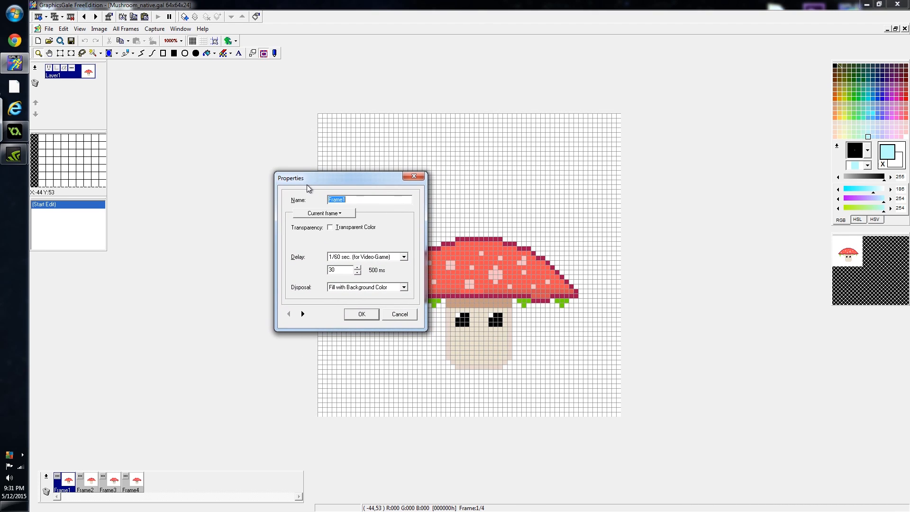
{"action": "left_click", "coordinate": [336, 214]}
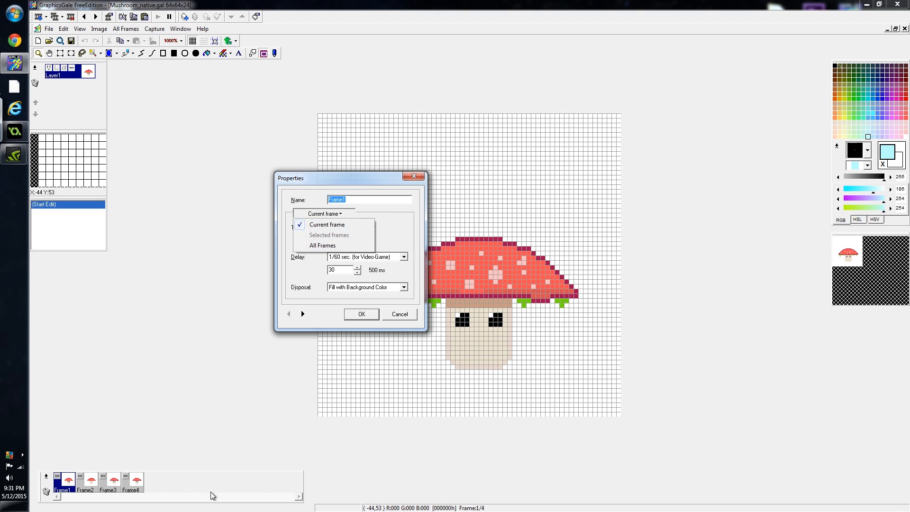
{"action": "left_click", "coordinate": [393, 226]}
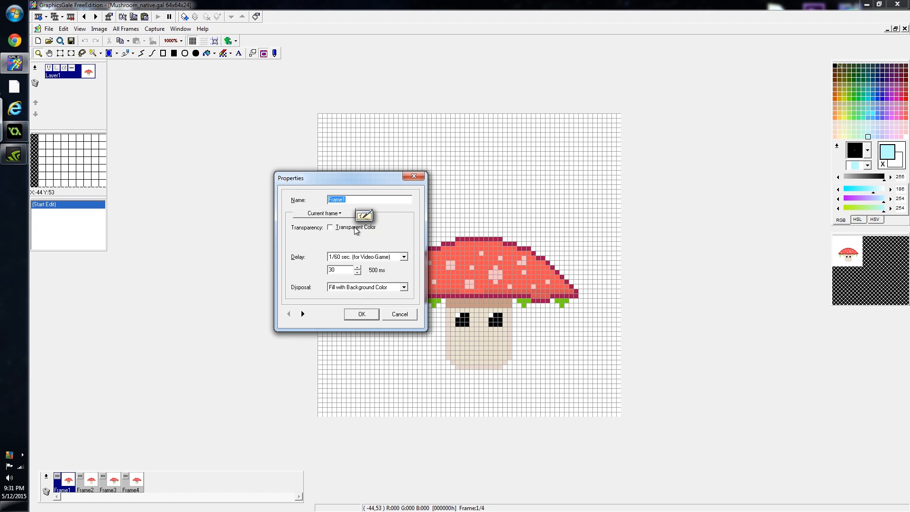
{"action": "left_click", "coordinate": [339, 270]}
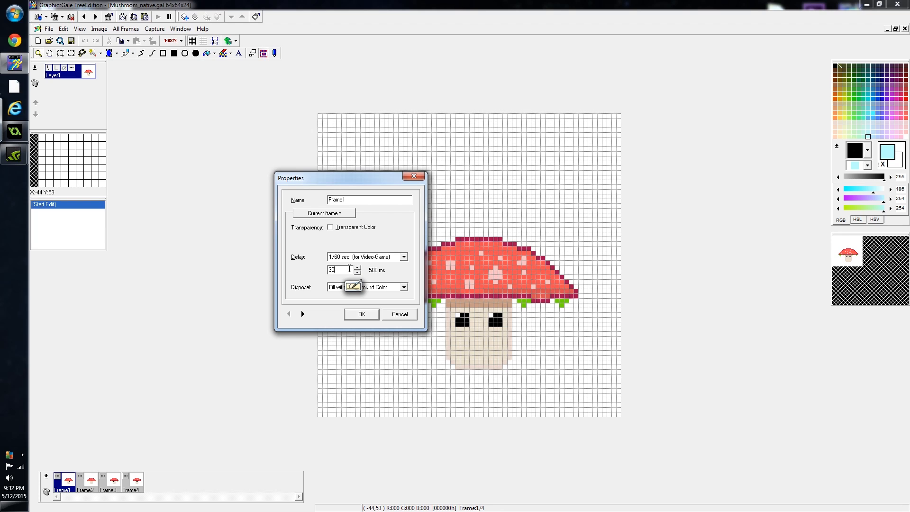
{"action": "double_click", "coordinate": [332, 270]}
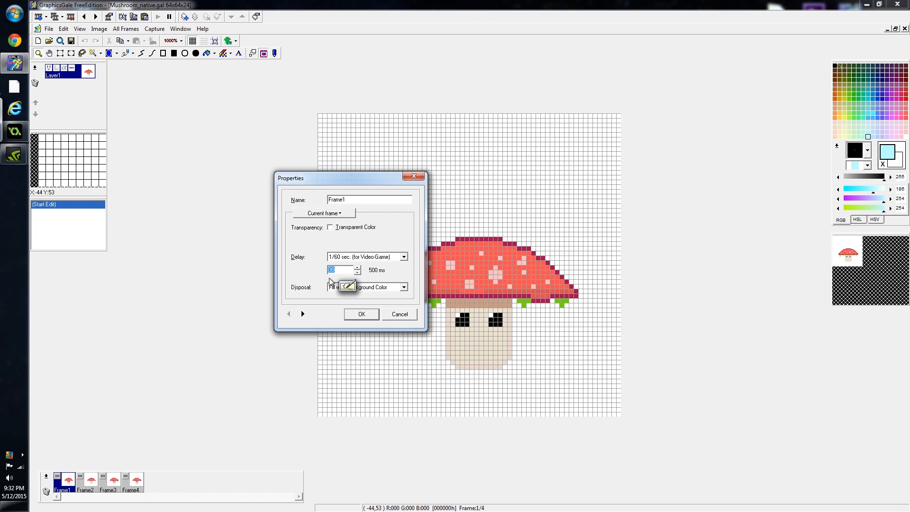
{"action": "left_click", "coordinate": [361, 315]}
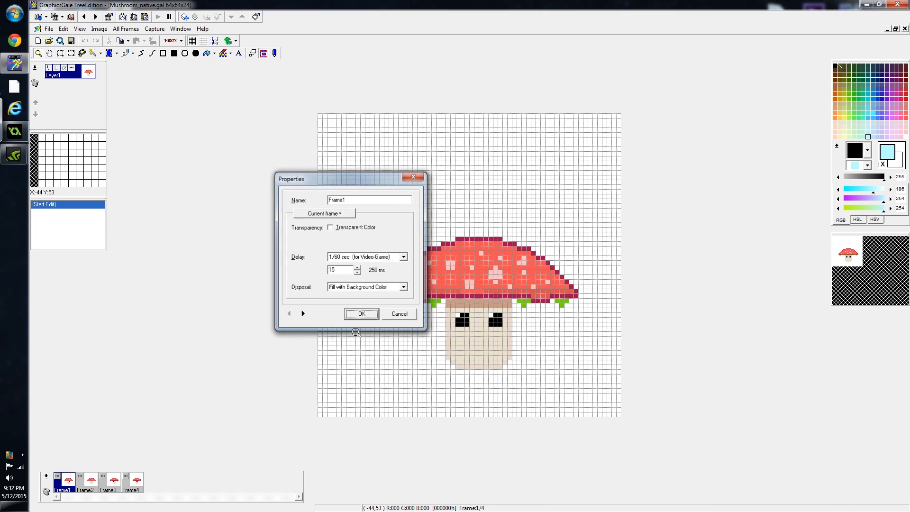
- Adjust the delay in Frame2's properties
{"action": "left_click", "coordinate": [89, 482]}
{"action": "double_click", "coordinate": [82, 480]}
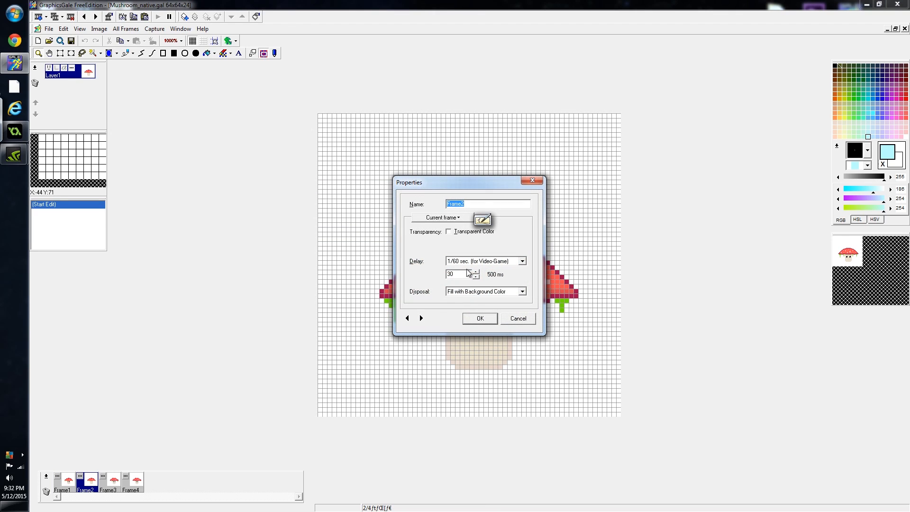
{"action": "left_click", "coordinate": [482, 318]}
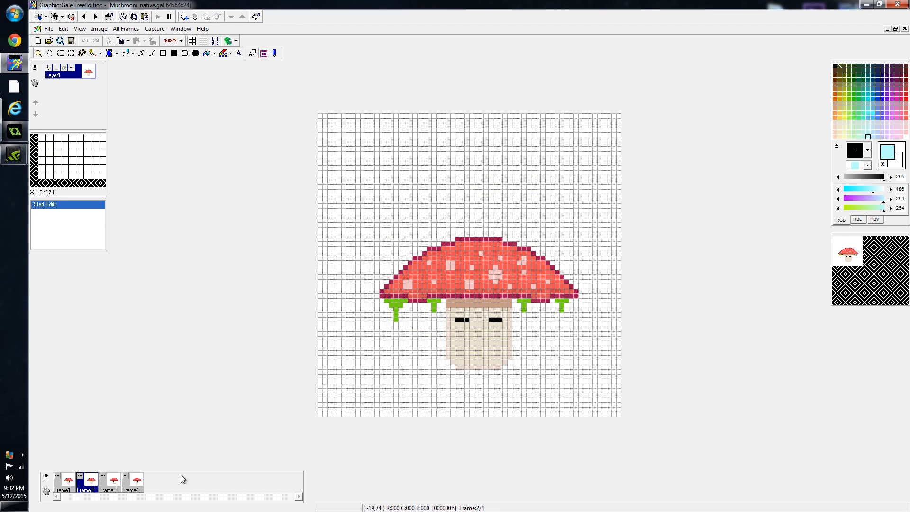
{"action": "left_click", "coordinate": [114, 481]}
{"action": "left_click", "coordinate": [136, 482], "text": "shift"}
{"action": "double_click", "coordinate": [132, 481]}
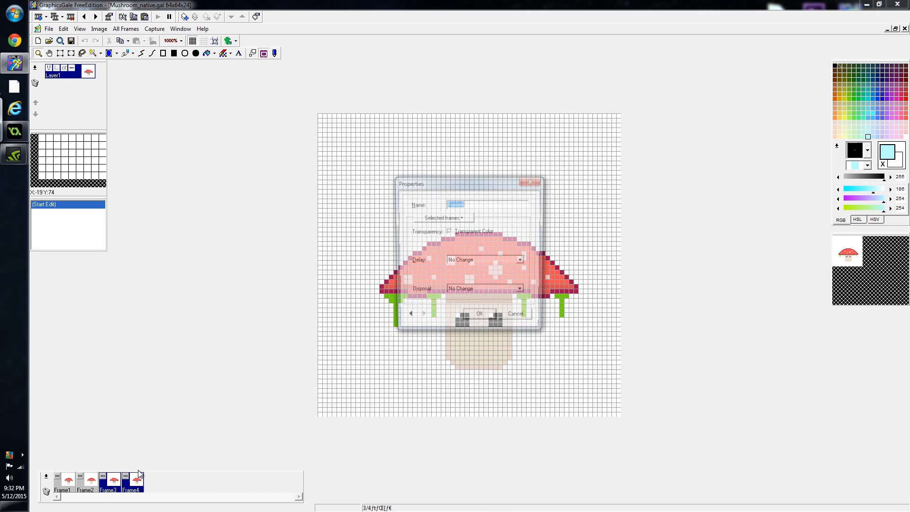
{"action": "left_click", "coordinate": [461, 222]}
{"action": "left_click", "coordinate": [452, 240]}
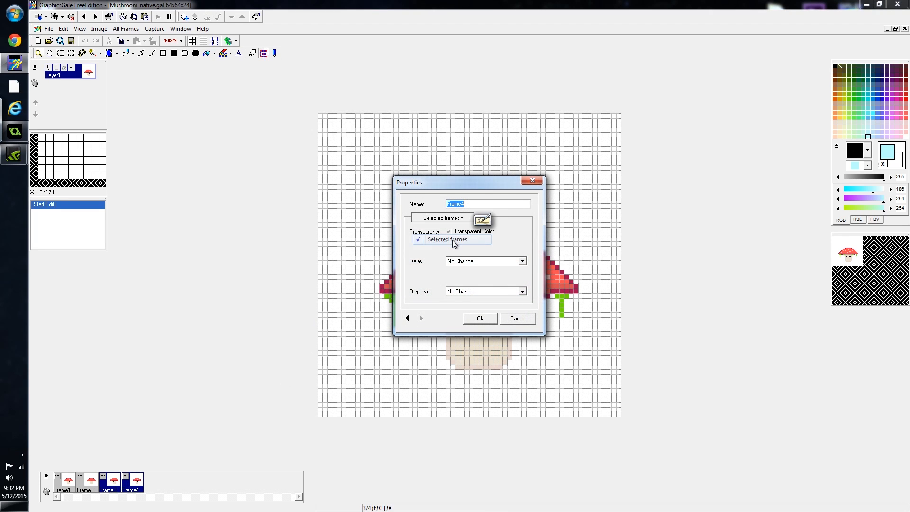
{"action": "left_click", "coordinate": [467, 261]}
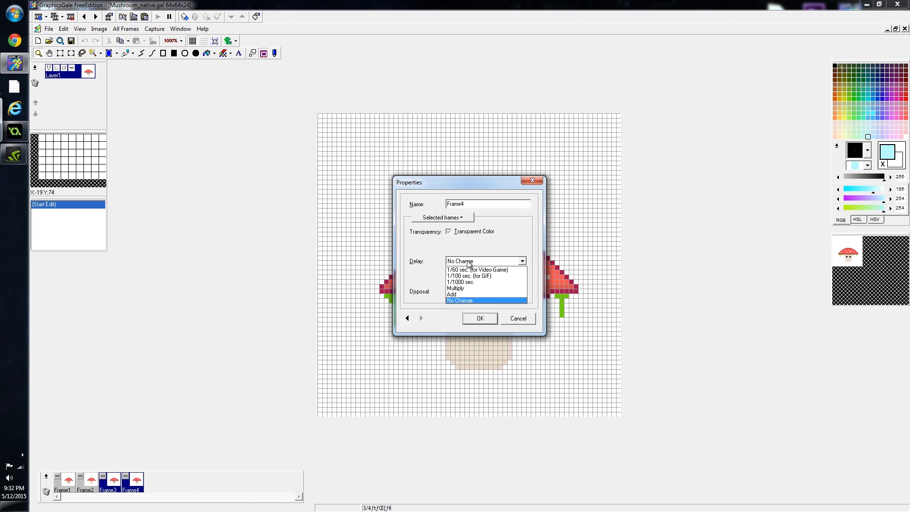
{"action": "left_click", "coordinate": [421, 268]}
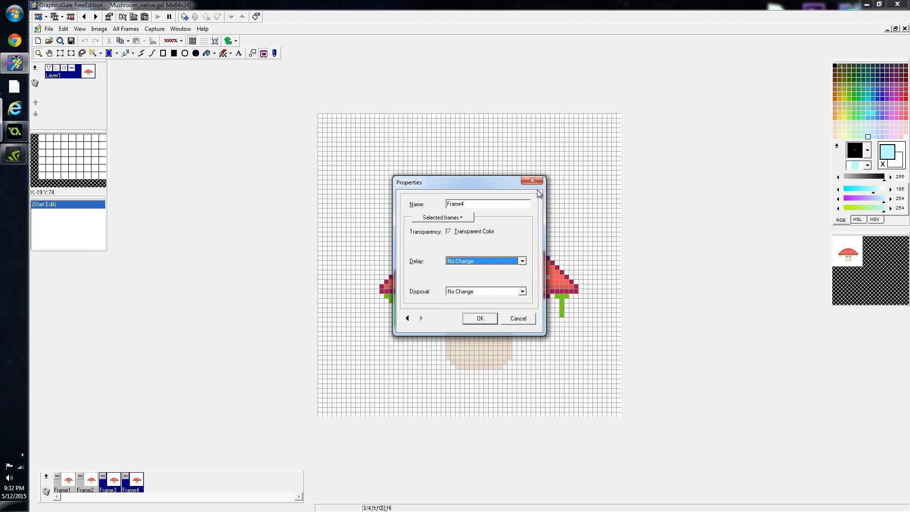
{"action": "left_click", "coordinate": [532, 182]}
- Set Frame3's delay to 15 in 1/60 sec. units for the current frame
{"action": "left_click", "coordinate": [104, 482]}
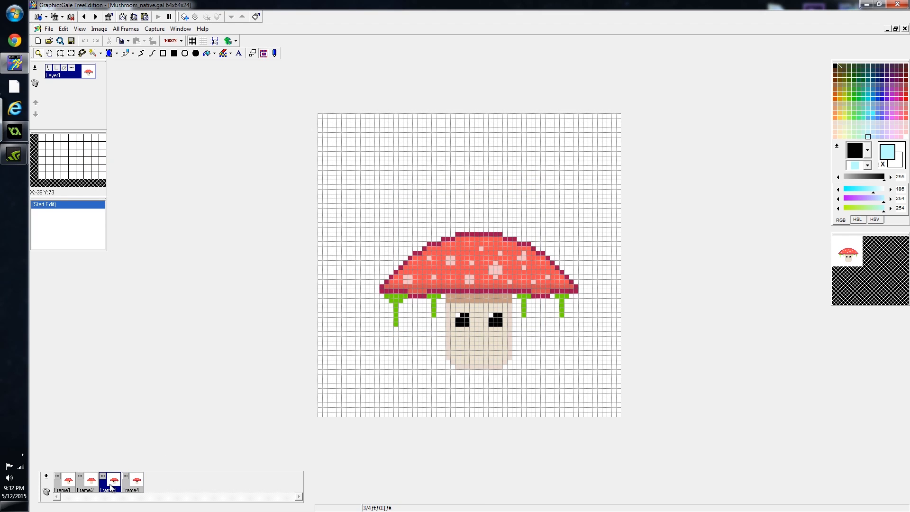
{"action": "double_click", "coordinate": [104, 482]}
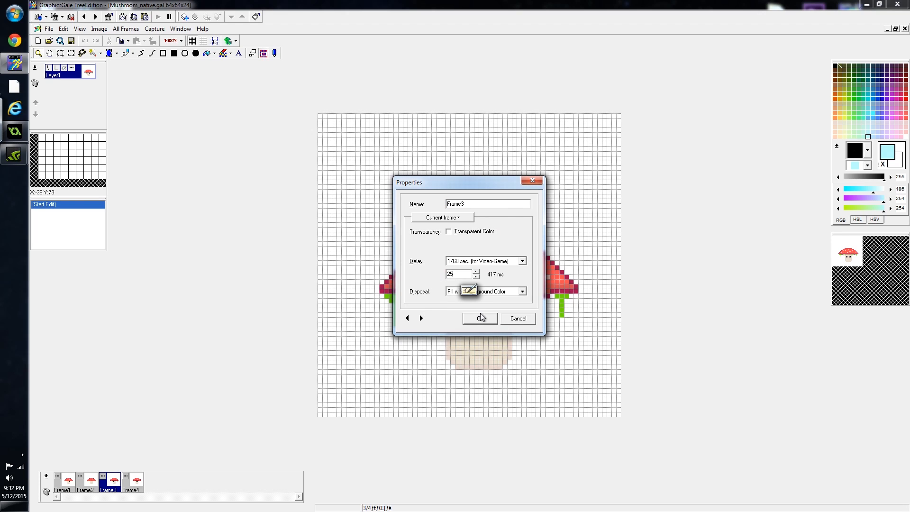
{"action": "key", "text": "BackSpace"}
{"action": "key", "text": "BackSpace"}
{"action": "type", "text": "15"}
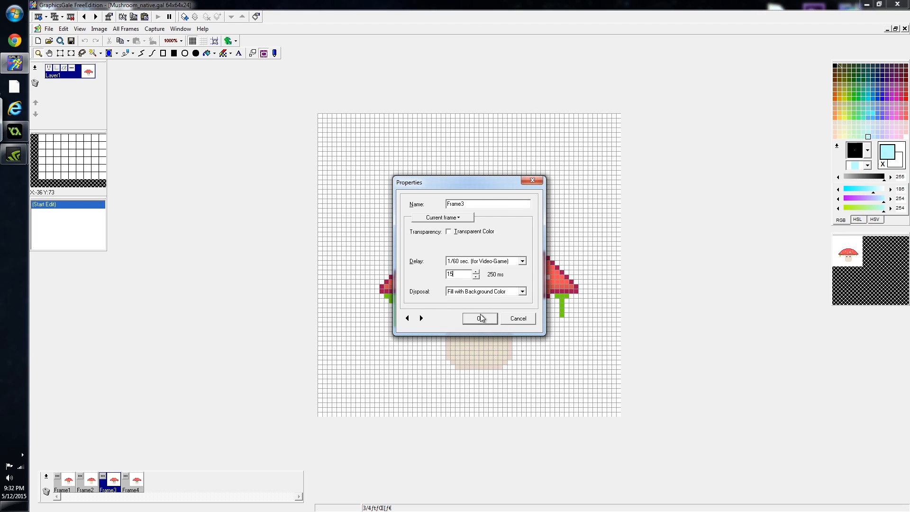
{"action": "left_click", "coordinate": [474, 323]}
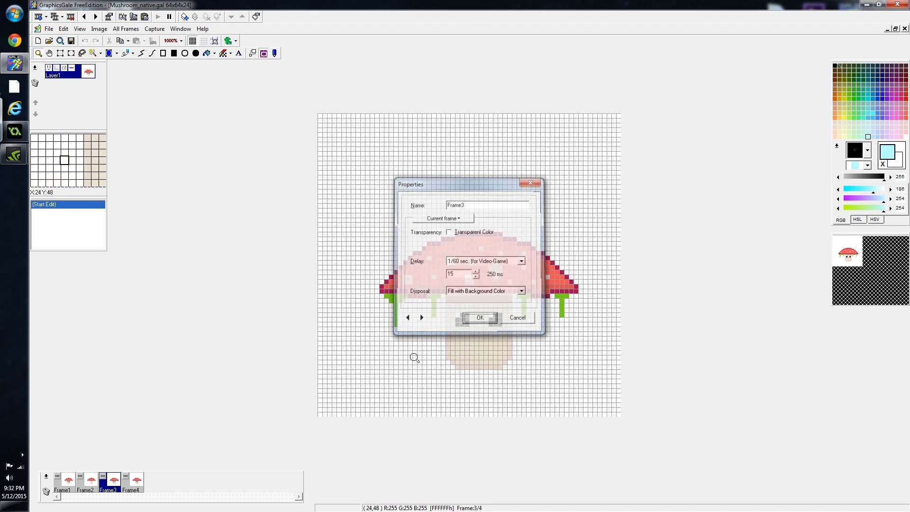
- Set Frame4's delay to 15 in 1/60 sec. units for the current frame
{"action": "double_click", "coordinate": [129, 481]}
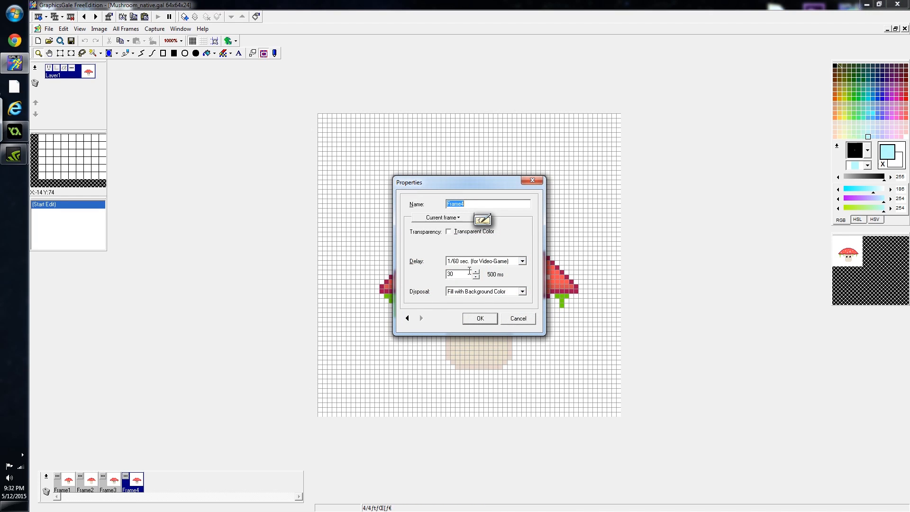
{"action": "left_click_drag", "start_coordinate": [469, 272], "coordinate": [351, 273]}
{"action": "type", "text": "130"}
{"action": "left_click_drag", "start_coordinate": [469, 273], "coordinate": [351, 267]}
{"action": "type", "text": "15"}
{"action": "left_click", "coordinate": [479, 318]}
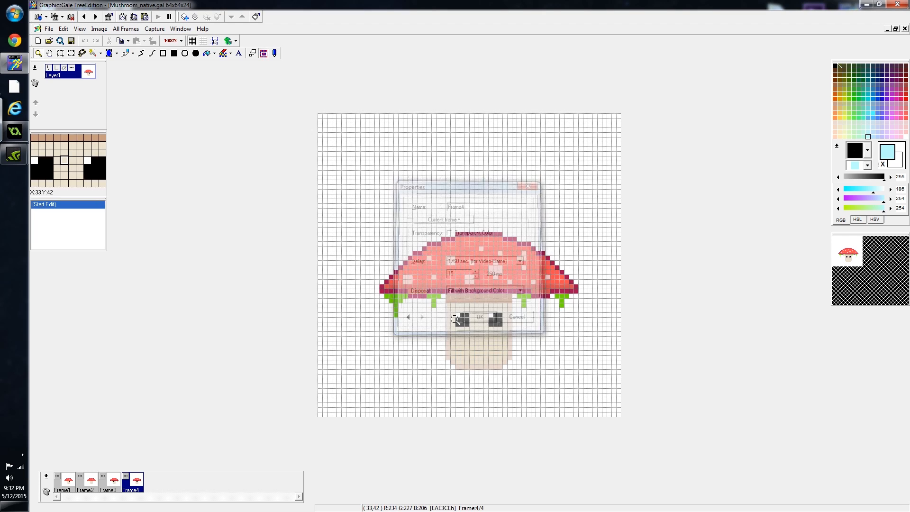
- Check the preview's playback speed options, try the animation at Fastest, and return it to Actual Speed
{"action": "right_click", "coordinate": [856, 263]}
{"action": "left_click", "coordinate": [865, 243]}
{"action": "right_click", "coordinate": [841, 254]}
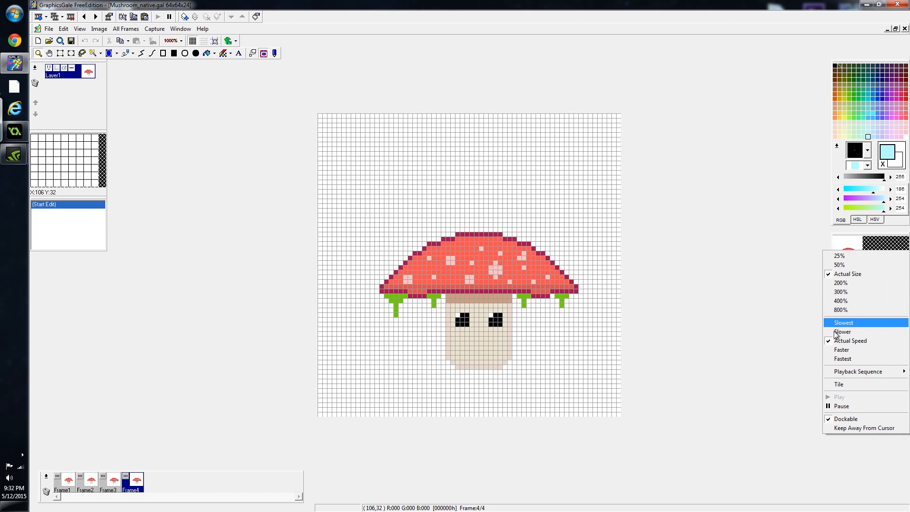
{"action": "left_click", "coordinate": [869, 241]}
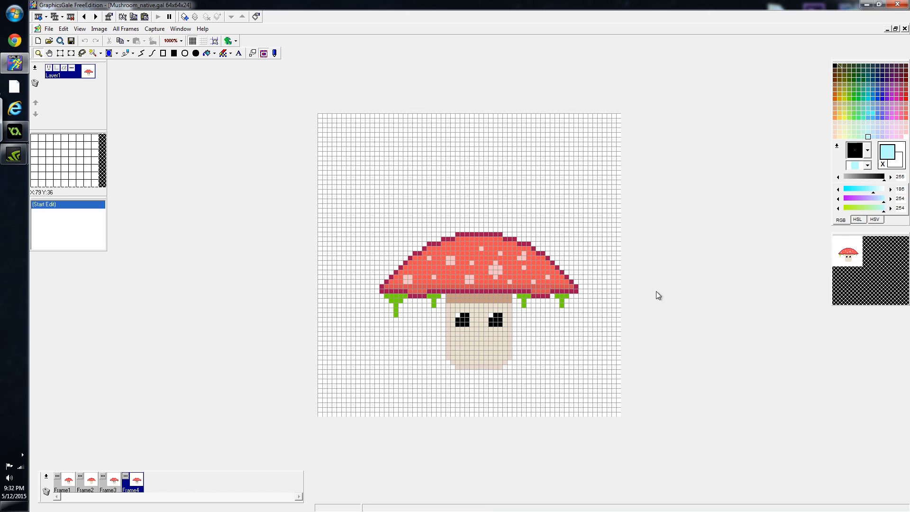
{"action": "right_click", "coordinate": [846, 297]}
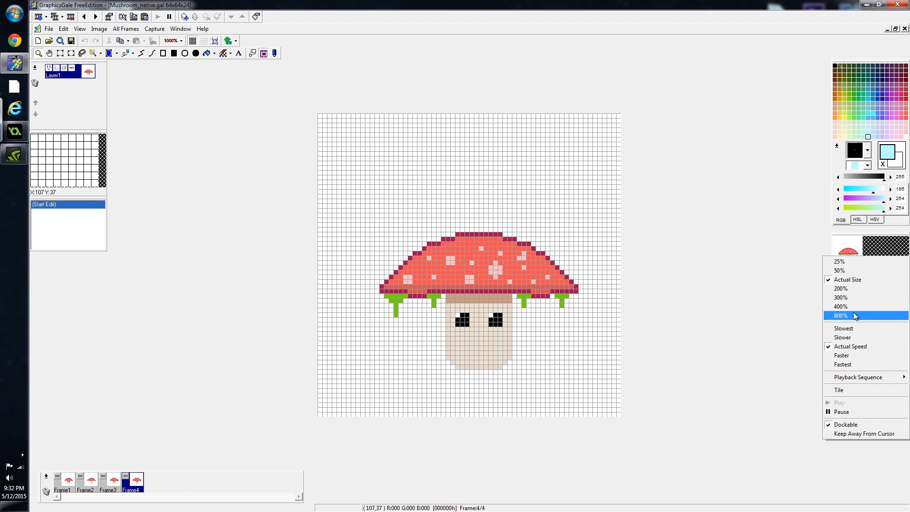
{"action": "left_click", "coordinate": [842, 366]}
{"action": "right_click", "coordinate": [849, 270]}
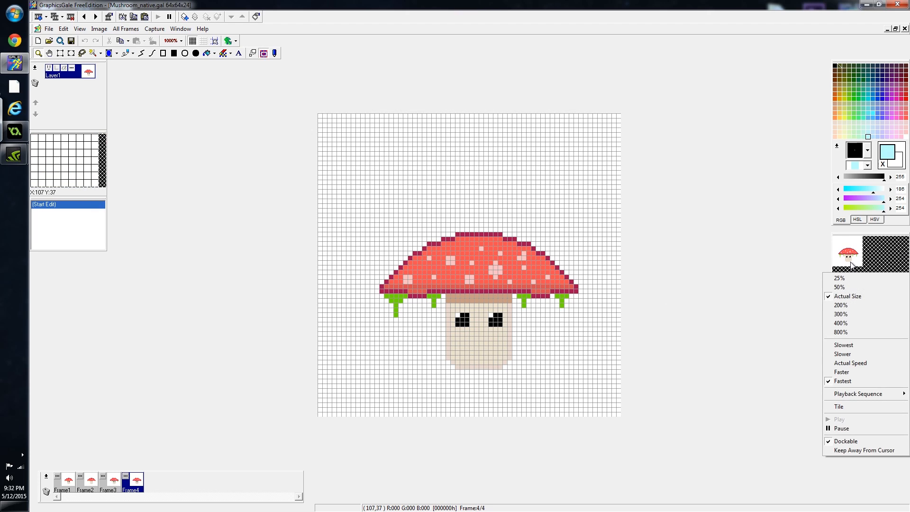
{"action": "left_click", "coordinate": [842, 364]}
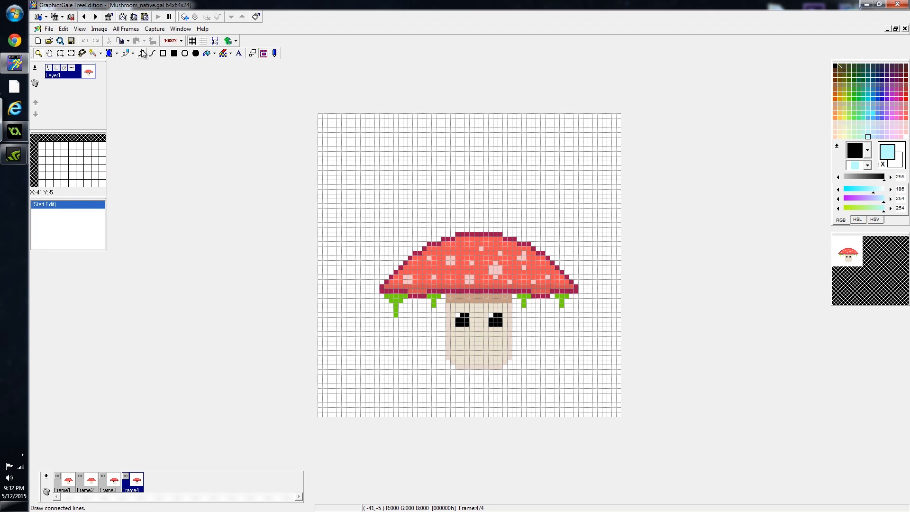
- Activate the Pen tool, sample the cap's red, and switch to the Mushroom_native_death.gal image
{"action": "left_click", "coordinate": [126, 53]}
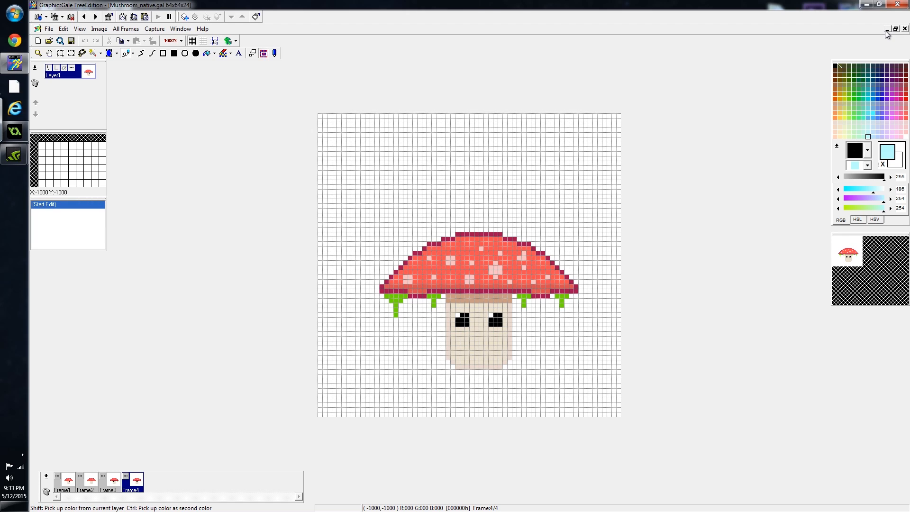
{"action": "right_click", "coordinate": [458, 258]}
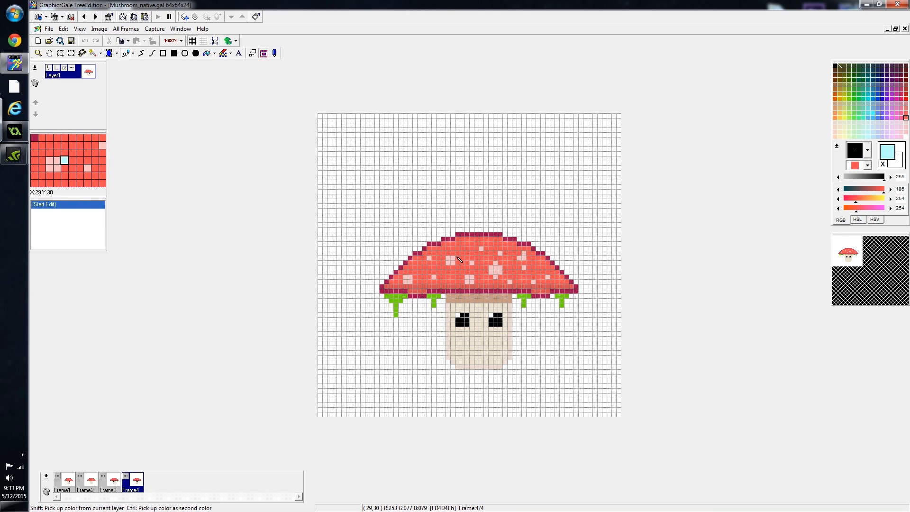
{"action": "left_click", "coordinate": [886, 29]}
{"action": "left_click", "coordinate": [143, 69]}
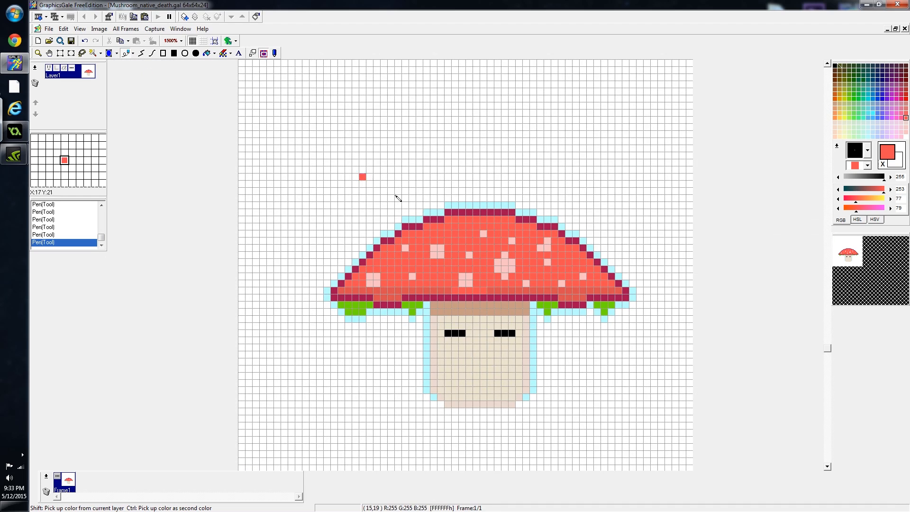
- Pick up the outline's light blue and add a second row of outline pixels along the cap's top and upper right edge
{"action": "right_click", "coordinate": [412, 219]}
{"action": "left_click", "coordinate": [506, 246]}
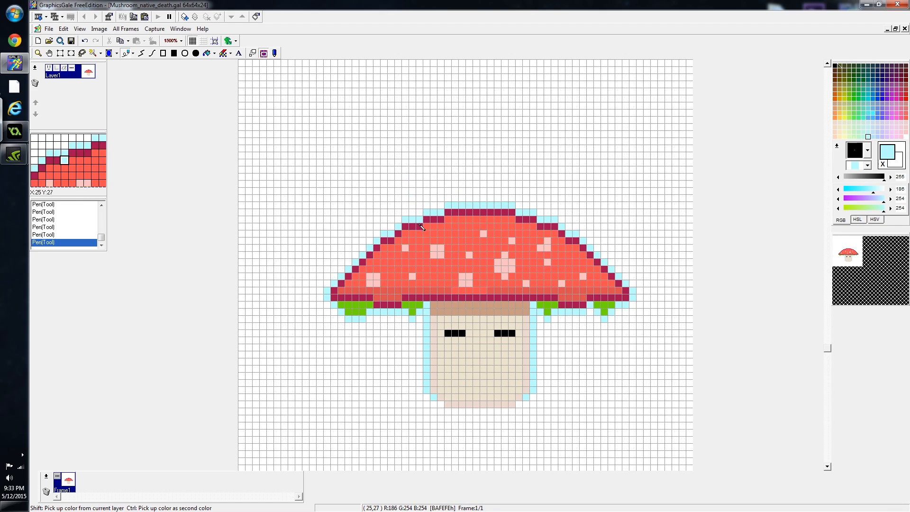
{"action": "left_click", "coordinate": [413, 213]}
{"action": "left_click", "coordinate": [419, 213]}
{"action": "left_click_drag", "start_coordinate": [432, 205], "coordinate": [506, 203]}
{"action": "left_click", "coordinate": [511, 202]}
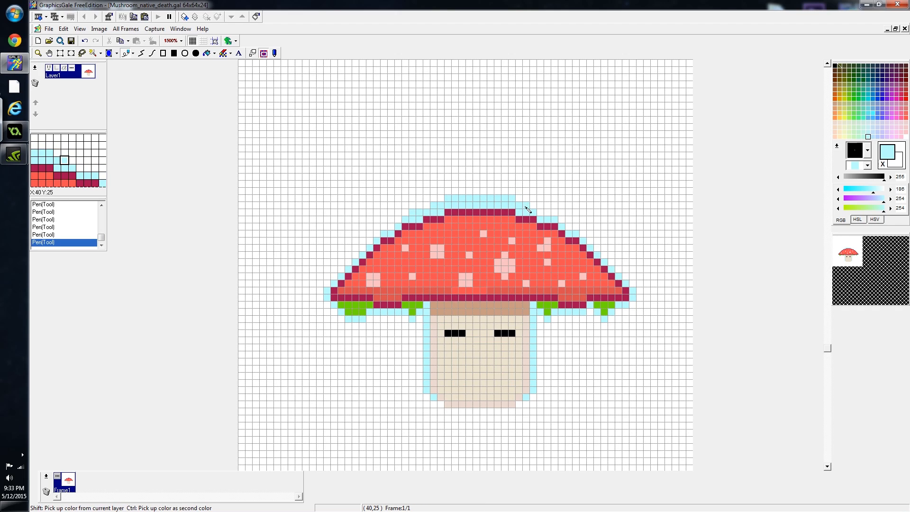
{"action": "left_click_drag", "start_coordinate": [532, 207], "coordinate": [543, 213]}
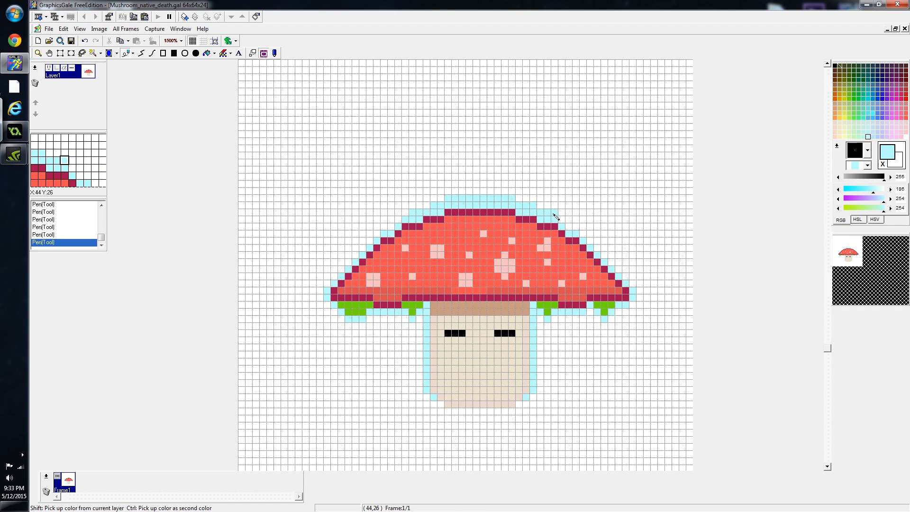
{"action": "left_click", "coordinate": [562, 220]}
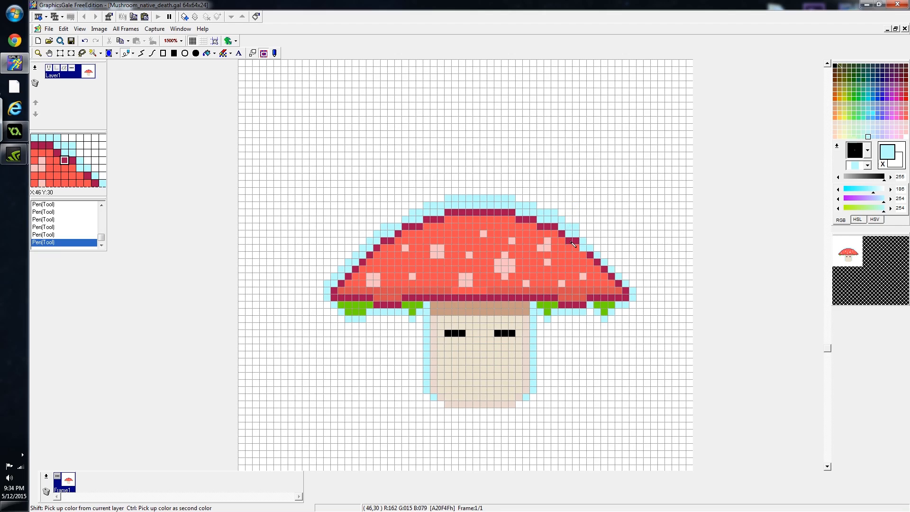
{"action": "left_click", "coordinate": [572, 244], "text": "ctrl"}
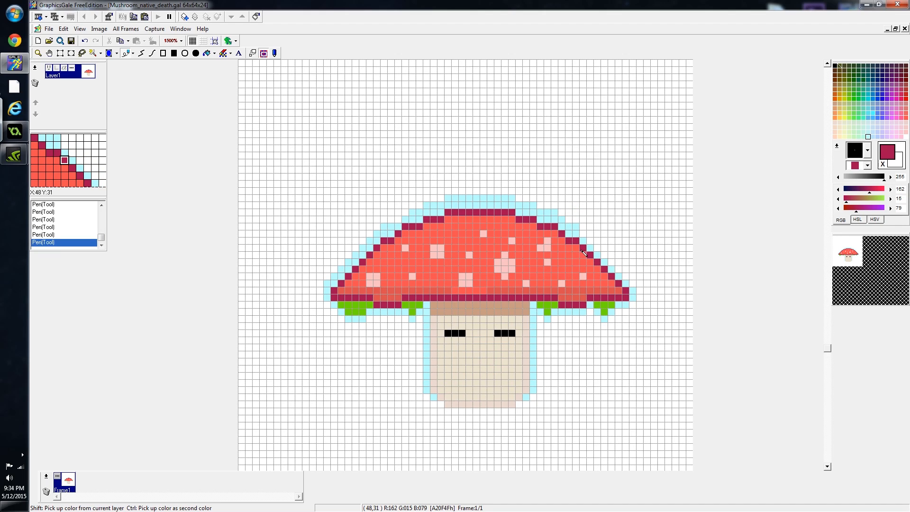
{"action": "left_click", "coordinate": [456, 198]}
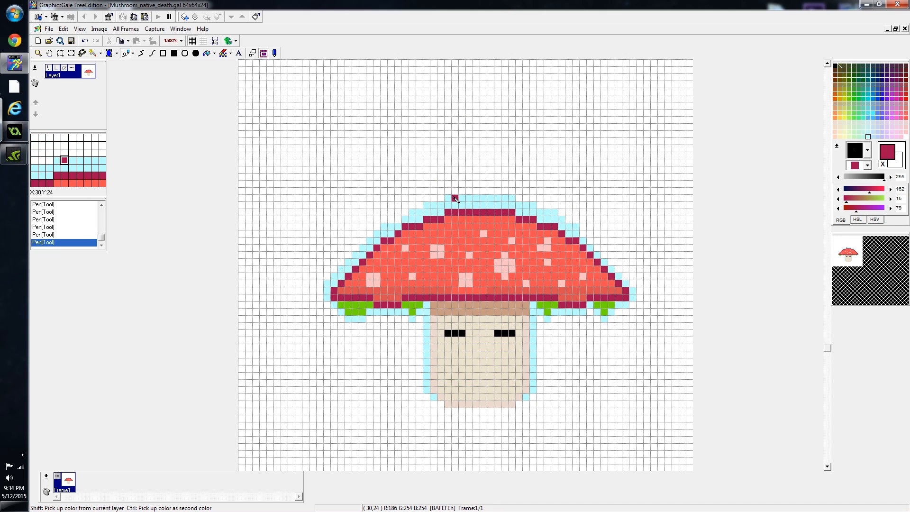
{"action": "key", "text": "ctrl+z"}
{"action": "left_click", "coordinate": [455, 199], "text": "ctrl"}
- Thicken the light-blue outline around the cap's tips, along its underside and down both sides of the stem
{"action": "left_click", "coordinate": [394, 216]}
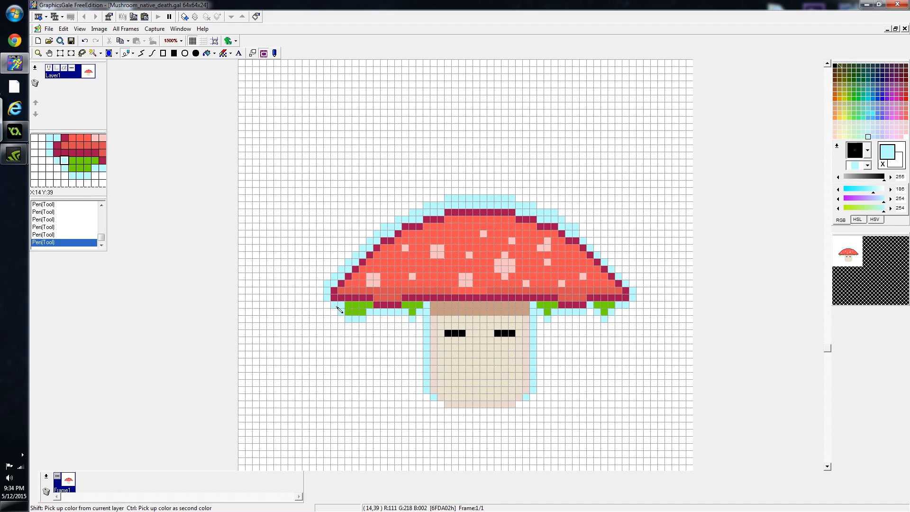
{"action": "left_click_drag", "start_coordinate": [320, 291], "coordinate": [320, 298]}
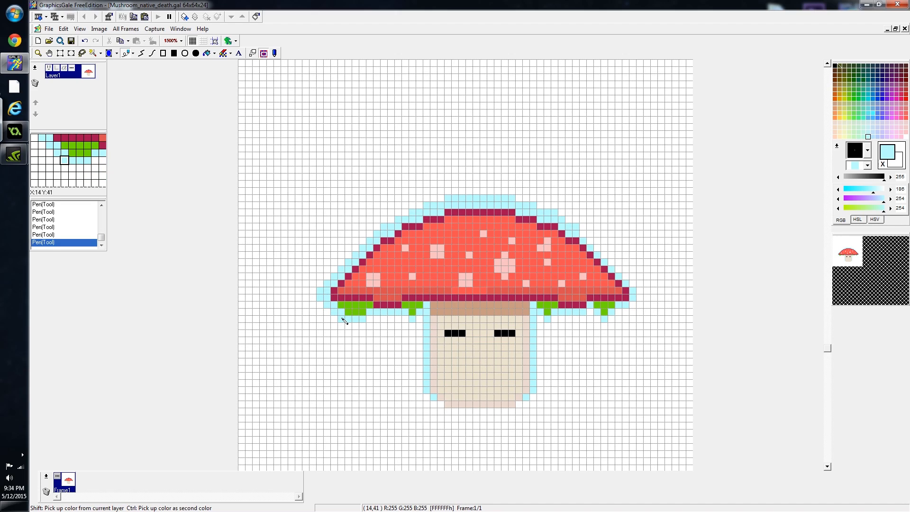
{"action": "left_click_drag", "start_coordinate": [347, 325], "coordinate": [353, 327]}
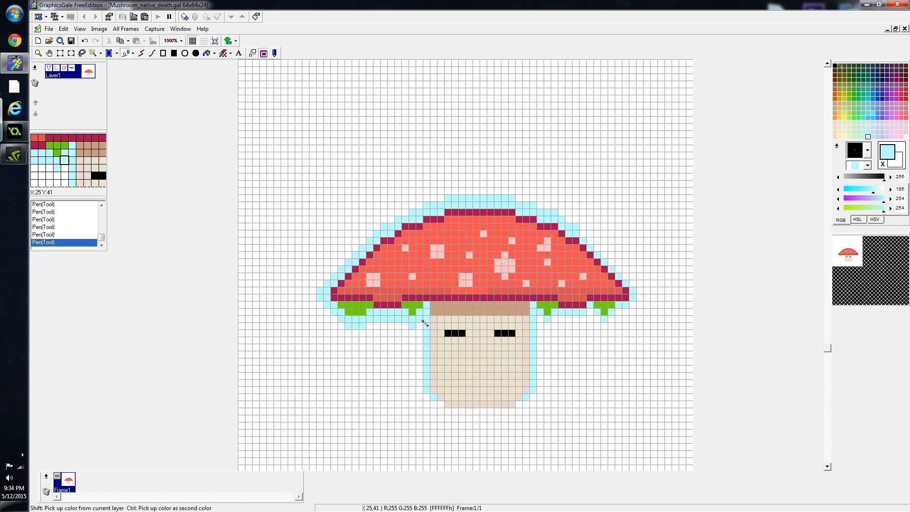
{"action": "left_click_drag", "start_coordinate": [416, 308], "coordinate": [421, 388]}
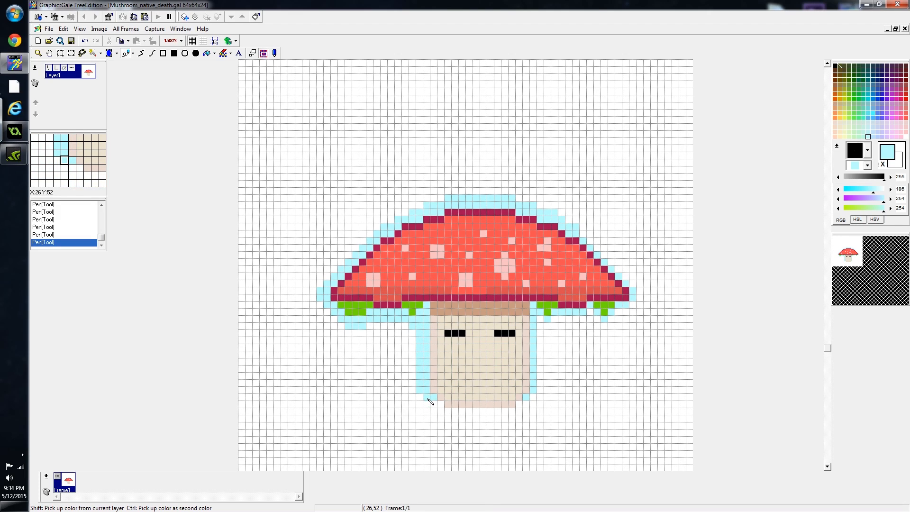
{"action": "left_click_drag", "start_coordinate": [538, 328], "coordinate": [538, 395]}
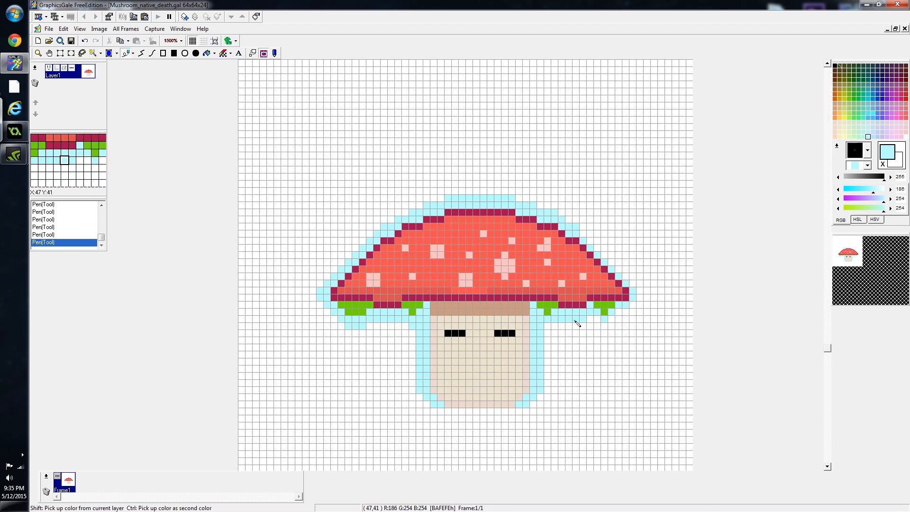
{"action": "left_click", "coordinate": [607, 326]}
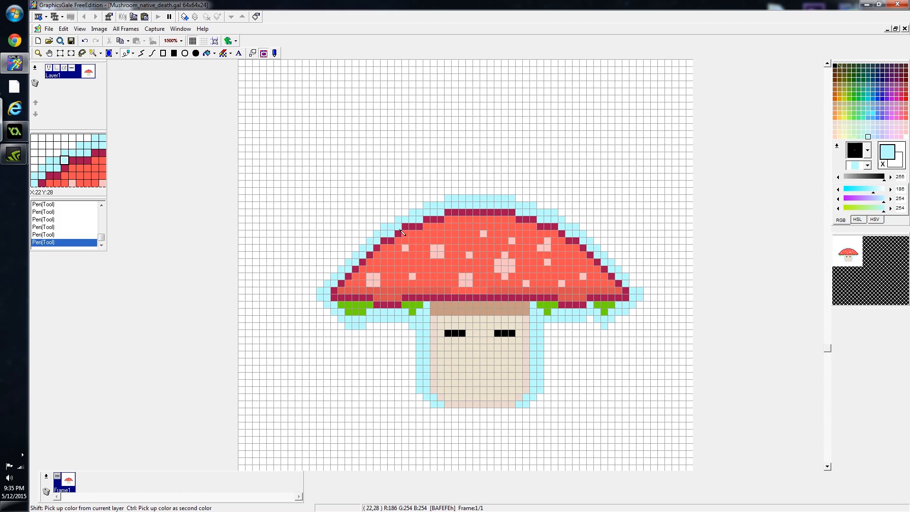
- Enlarge the preview to 300% and widen the light-blue outline above the cap, sampling white and light blue for corrections
{"action": "right_click", "coordinate": [847, 267]}
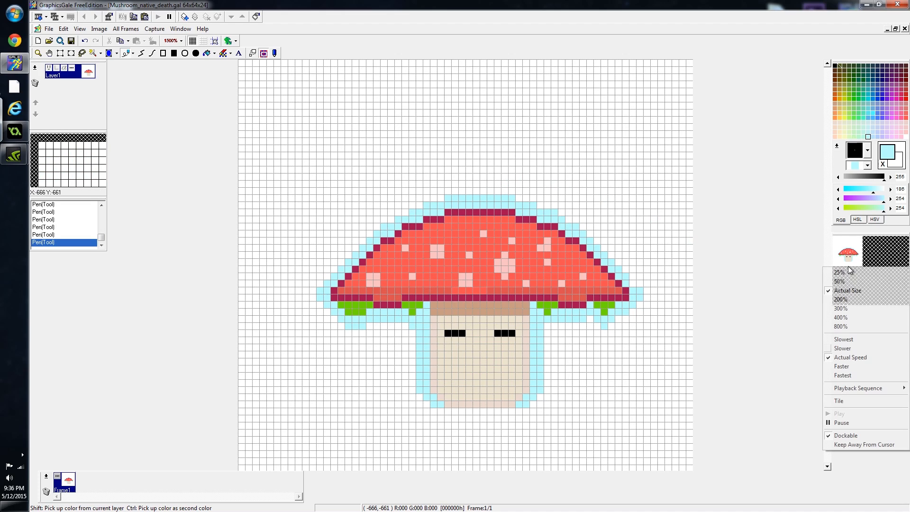
{"action": "left_click", "coordinate": [841, 309]}
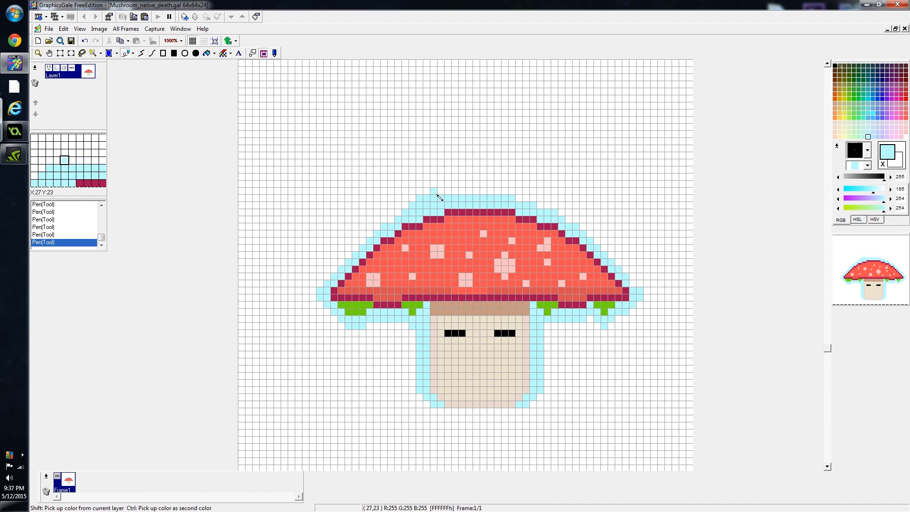
{"action": "left_click", "coordinate": [419, 193], "text": "ctrl"}
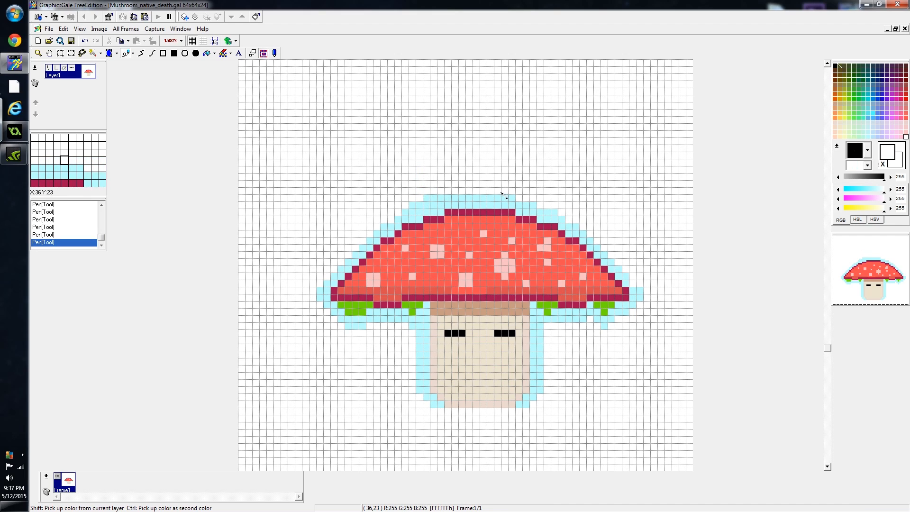
{"action": "left_click", "coordinate": [454, 203], "text": "ctrl"}
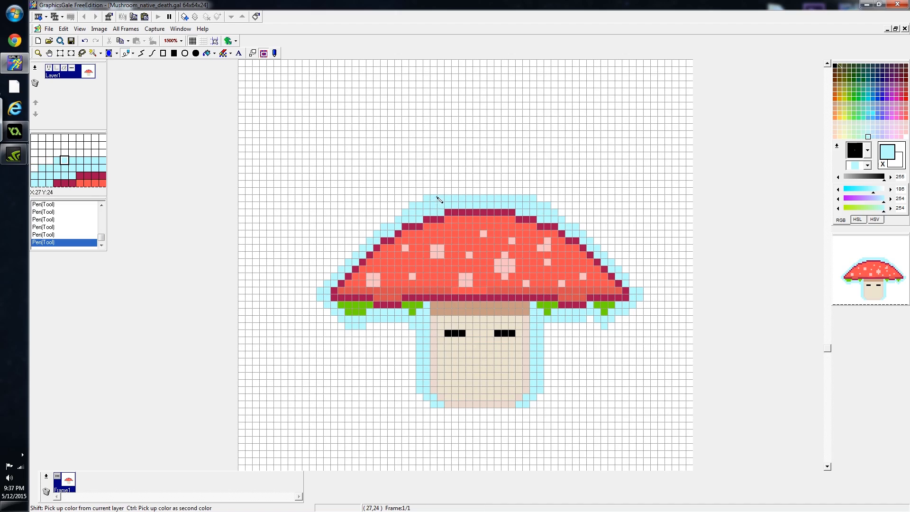
- Shape a pointed light-blue flame peak above the cap just left of its centre, trimming stray pixels with white
{"action": "left_click", "coordinate": [468, 176], "text": "ctrl"}
{"action": "right_click", "coordinate": [456, 234]}
{"action": "key", "text": "ctrl+z"}
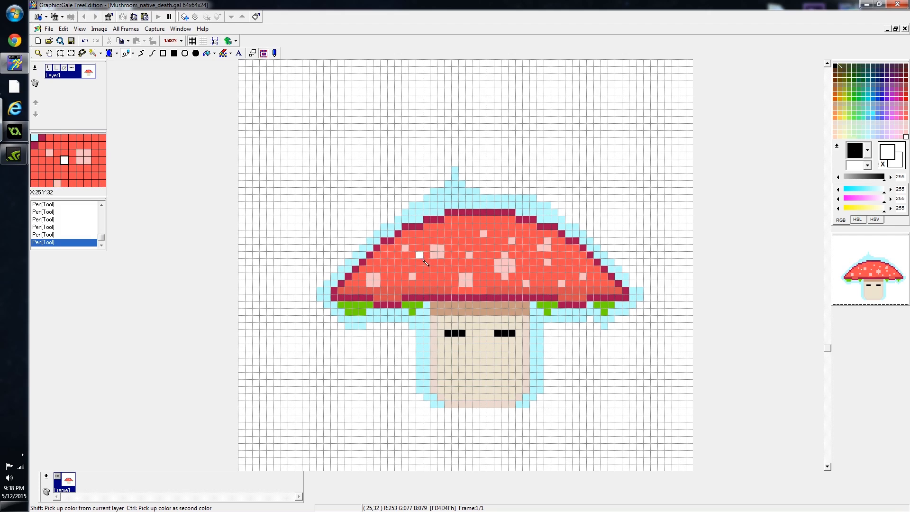
{"action": "right_click", "coordinate": [478, 199]}
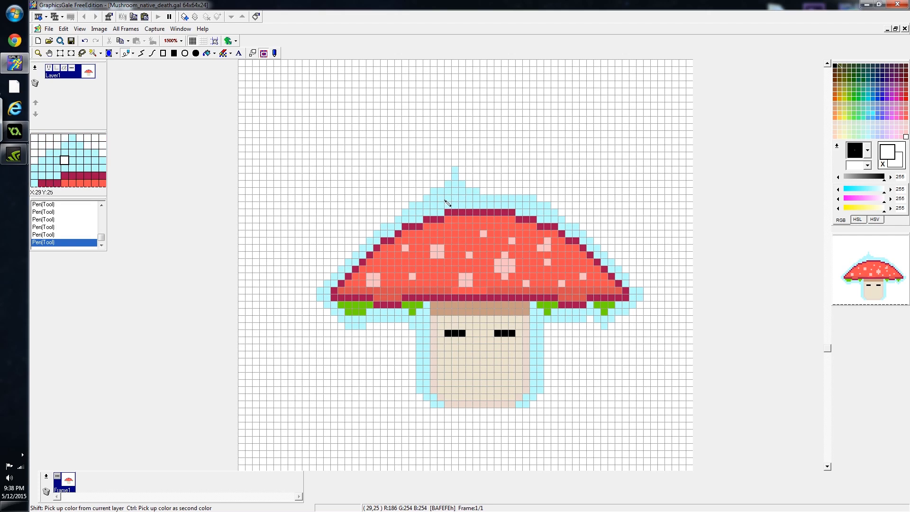
{"action": "left_click", "coordinate": [484, 193], "text": "ctrl"}
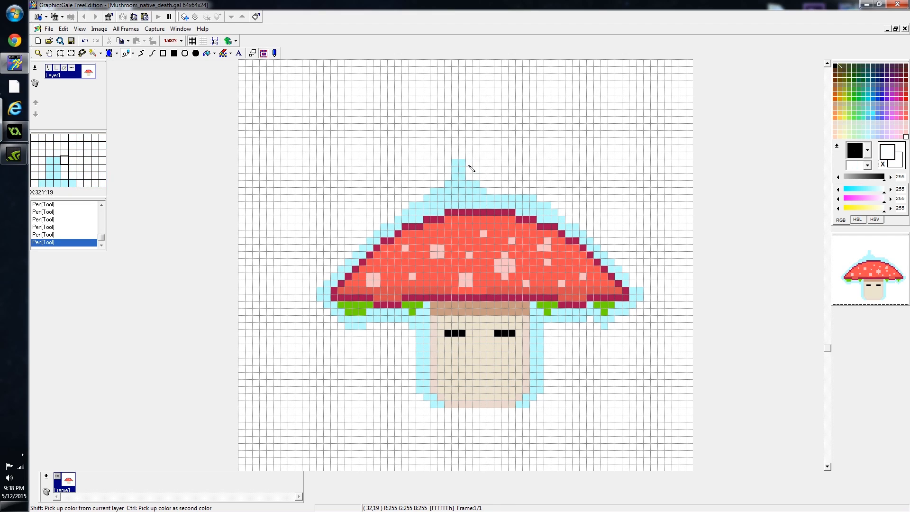
- Draw a second light-blue flame peak to the right of the first, plus smaller flame spikes along both slopes of the cap
{"action": "left_click", "coordinate": [498, 184]}
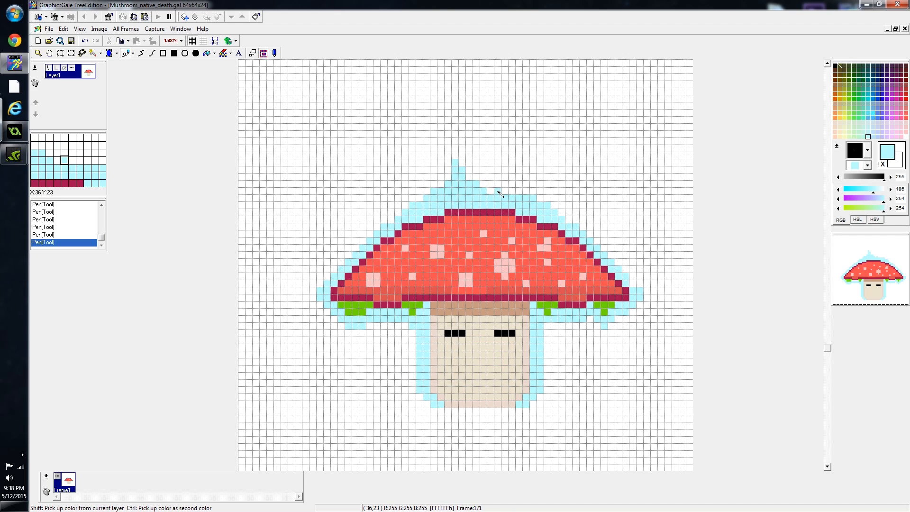
{"action": "left_click_drag", "start_coordinate": [498, 184], "coordinate": [504, 170]}
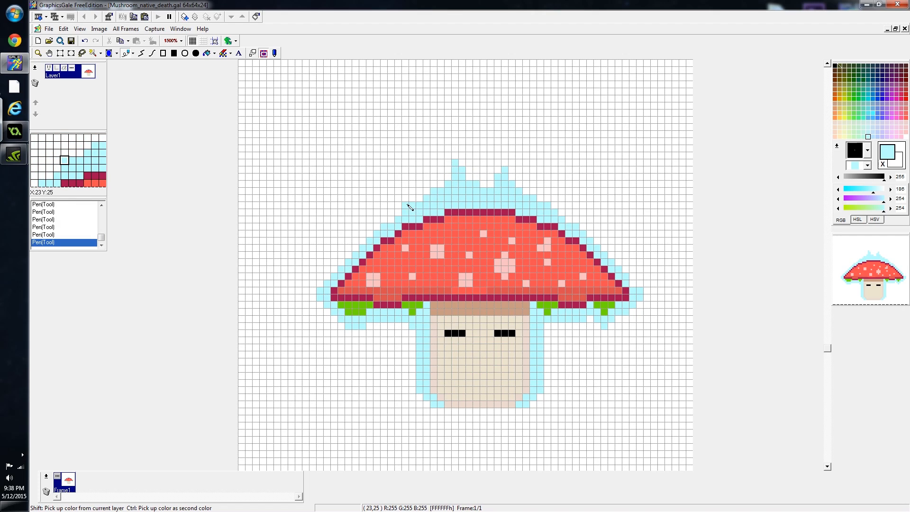
{"action": "left_click", "coordinate": [479, 176], "text": "ctrl"}
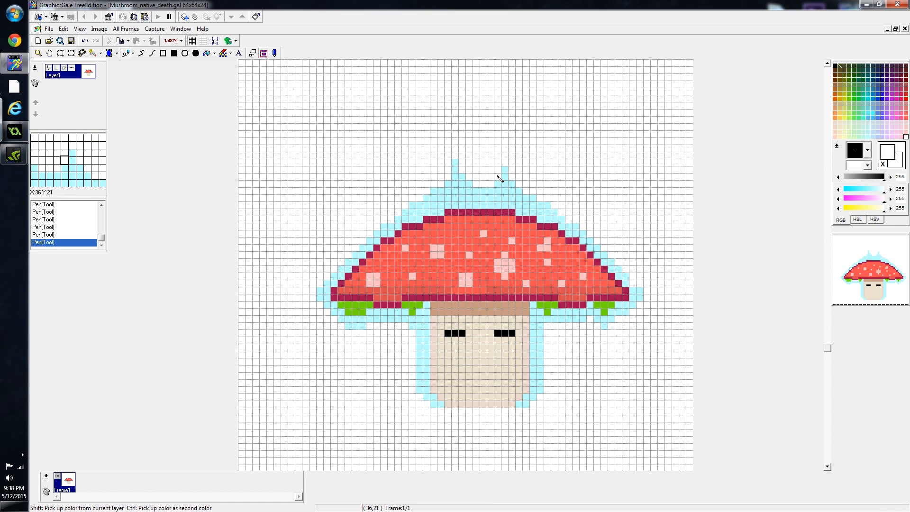
{"action": "left_click", "coordinate": [509, 193], "text": "ctrl"}
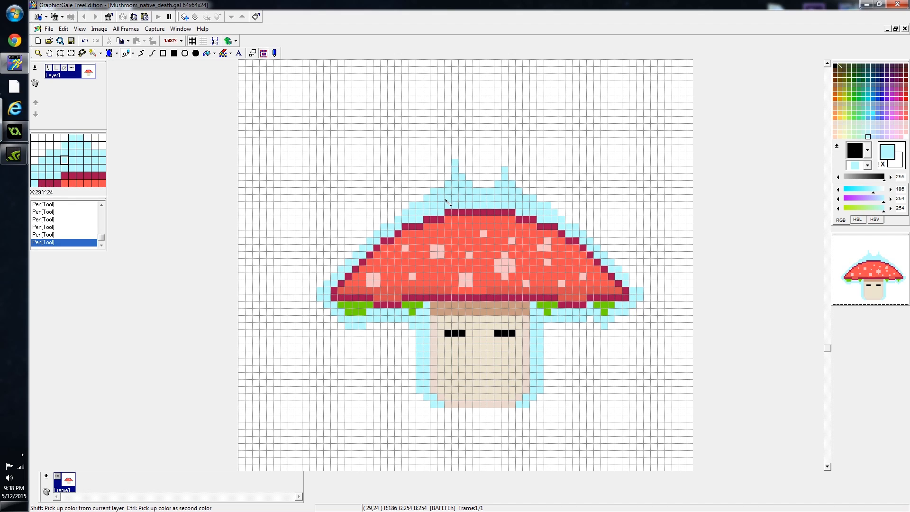
{"action": "left_click", "coordinate": [488, 178], "text": "ctrl"}
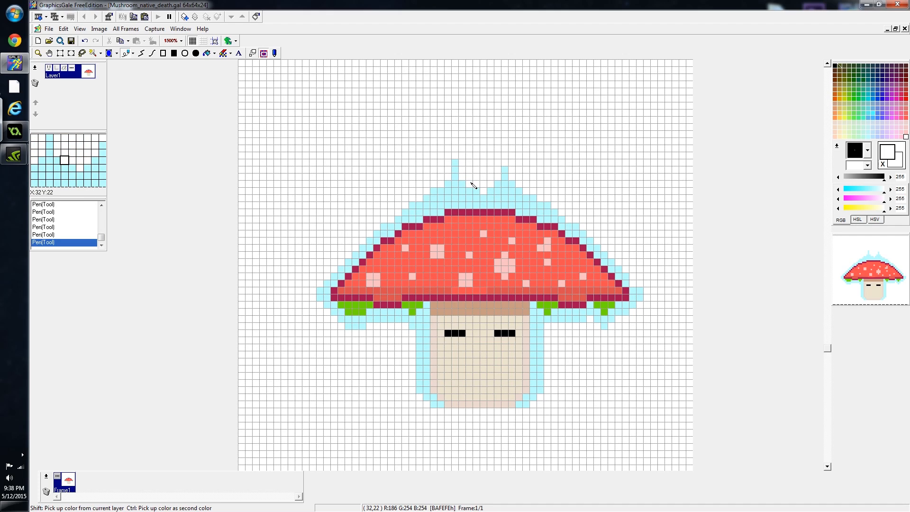
{"action": "left_click", "coordinate": [456, 167], "text": "ctrl"}
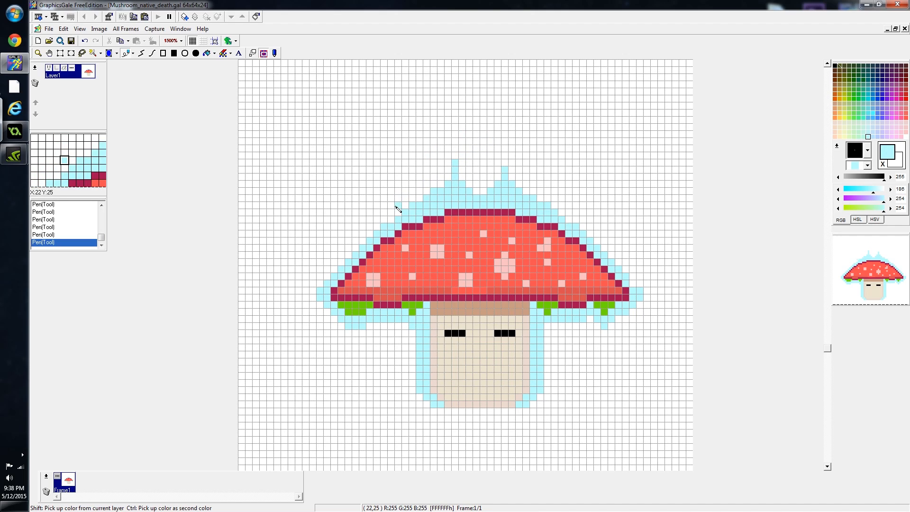
{"action": "left_click_drag", "start_coordinate": [391, 224], "coordinate": [389, 207]}
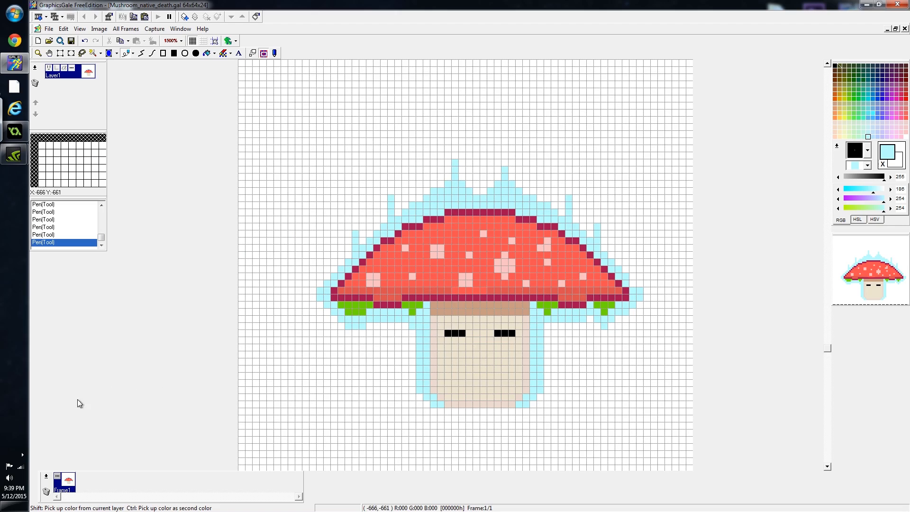
- Duplicate Frame1 as a new frame named Frame2 with a delay of 15 in 1/60 sec units
{"action": "right_click", "coordinate": [50, 478]}
{"action": "mouse_move", "coordinate": [66, 370]}
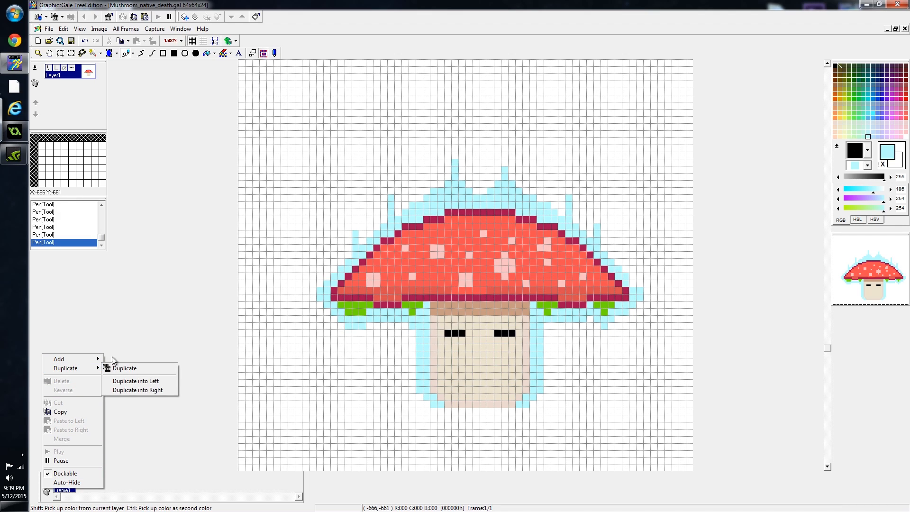
{"action": "left_click", "coordinate": [114, 473]}
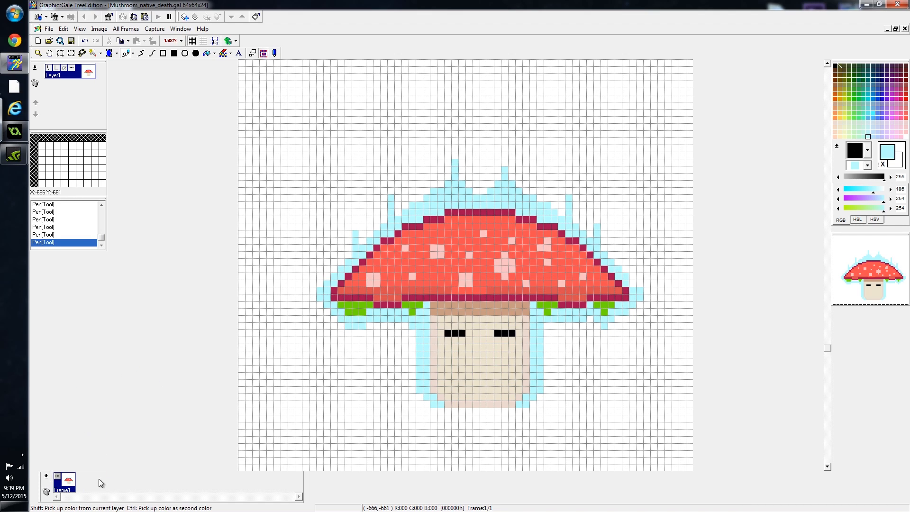
{"action": "right_click", "coordinate": [42, 477]}
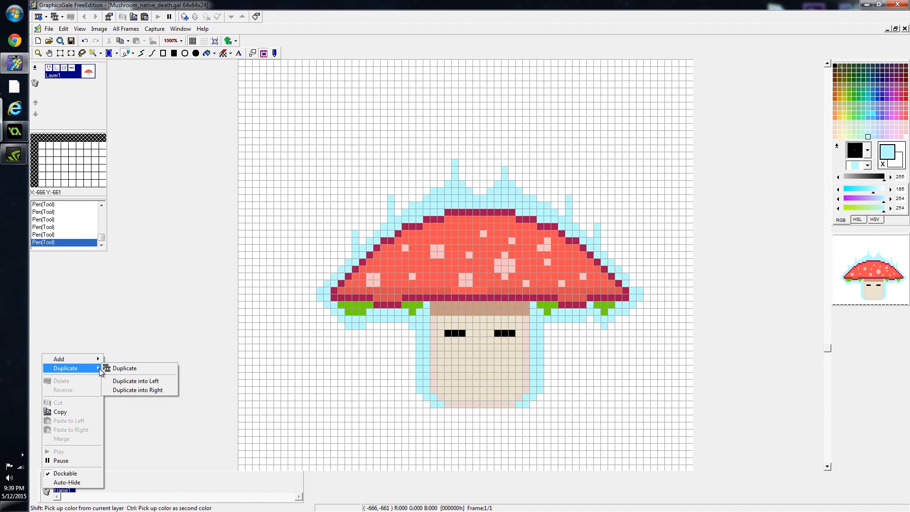
{"action": "left_click", "coordinate": [116, 368]}
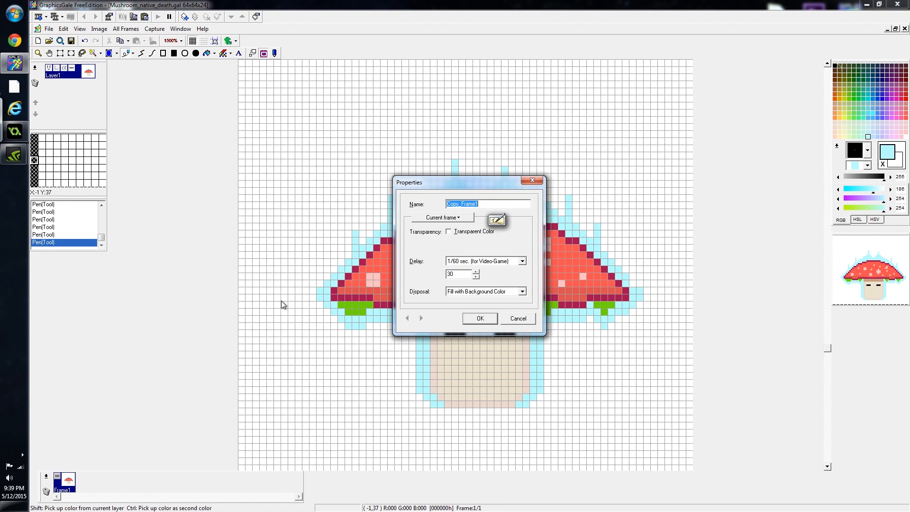
{"action": "type", "text": "Frame2"}
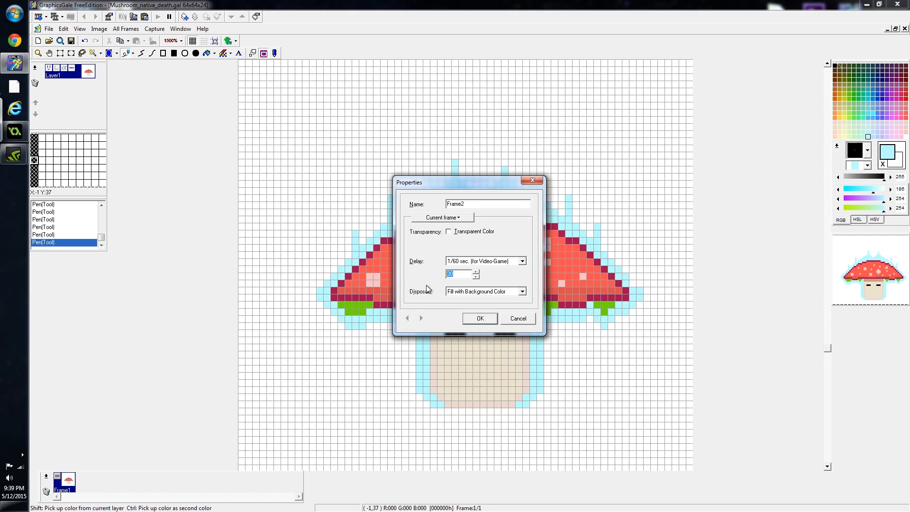
{"action": "type", "text": "15"}
{"action": "left_click", "coordinate": [481, 319]}
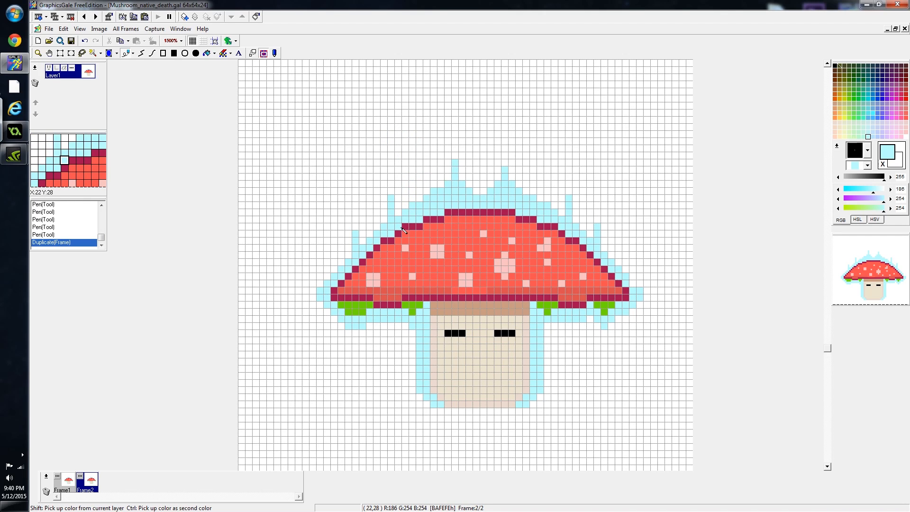
- Compare Frame1 with Frame2 and make the light-blue flame peaks above the cap taller and wider in Frame2
{"action": "left_click", "coordinate": [71, 479]}
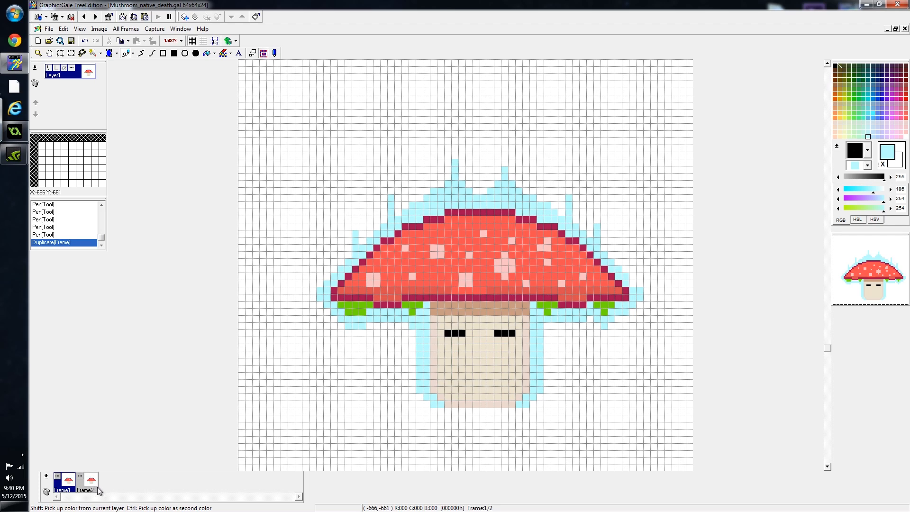
{"action": "left_click", "coordinate": [97, 488]}
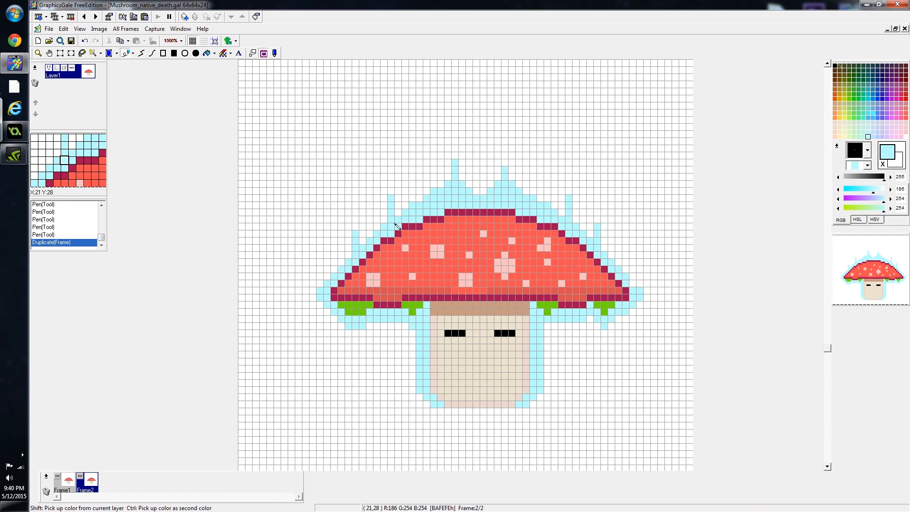
{"action": "left_click", "coordinate": [453, 169]}
{"action": "left_click", "coordinate": [455, 174]}
{"action": "left_click", "coordinate": [462, 176]}
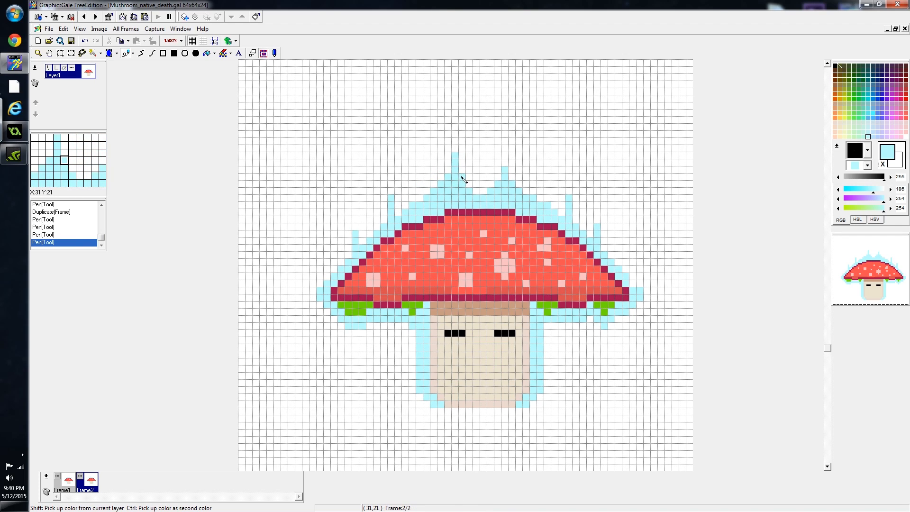
{"action": "left_click", "coordinate": [469, 184]}
{"action": "left_click", "coordinate": [476, 192]}
{"action": "left_click", "coordinate": [484, 191]}
{"action": "left_click_drag", "start_coordinate": [493, 187], "coordinate": [502, 169]}
{"action": "left_click", "coordinate": [505, 163]}
{"action": "left_click", "coordinate": [512, 177]}
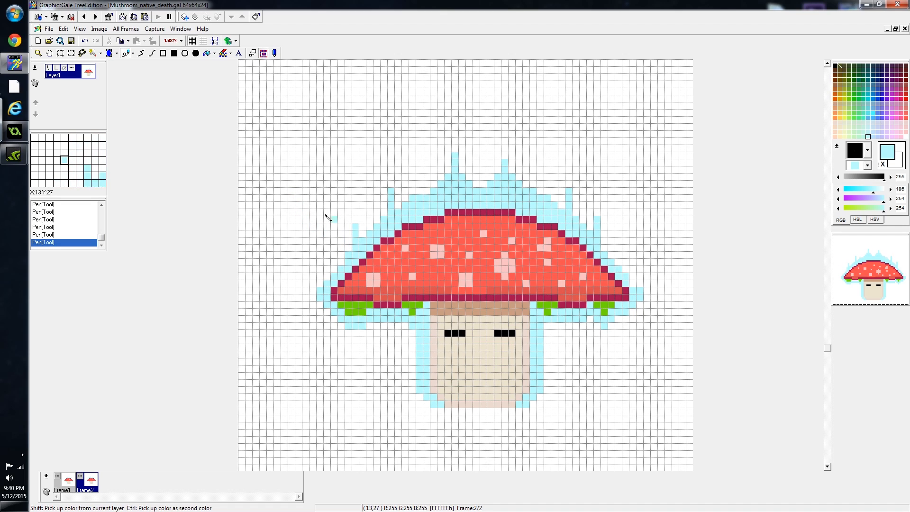
- Thicken Frame2's light-blue outline around both outer cap corners and trim the outermost tip pixels with white
{"action": "left_click", "coordinate": [306, 194], "text": "ctrl"}
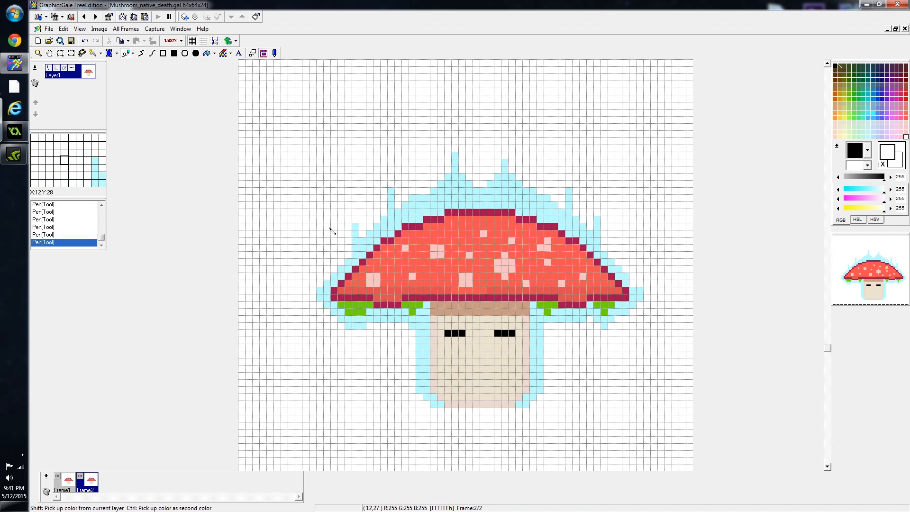
{"action": "left_click", "coordinate": [357, 251], "text": "ctrl"}
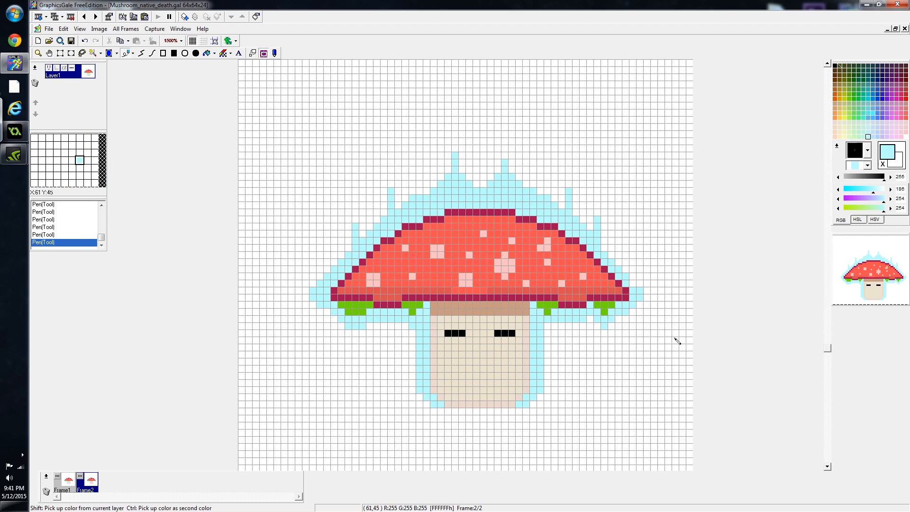
{"action": "right_click", "coordinate": [647, 290]}
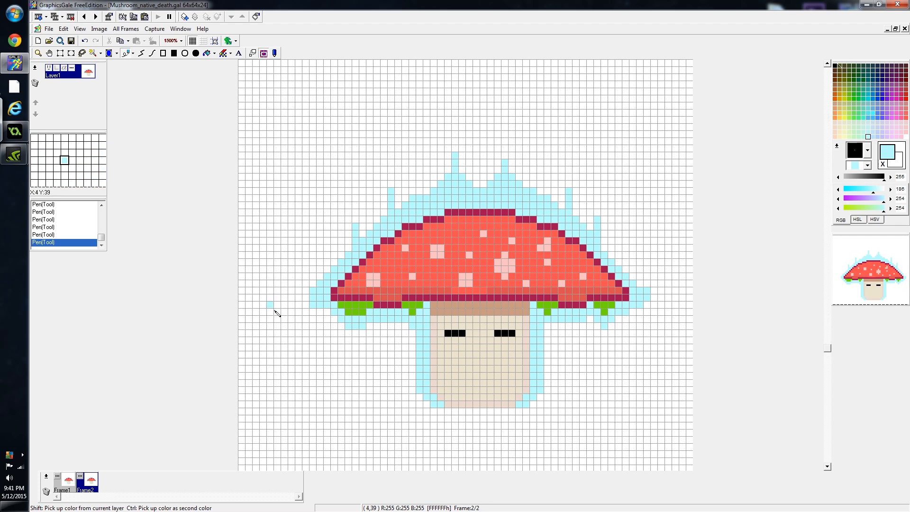
{"action": "right_click", "coordinate": [312, 310]}
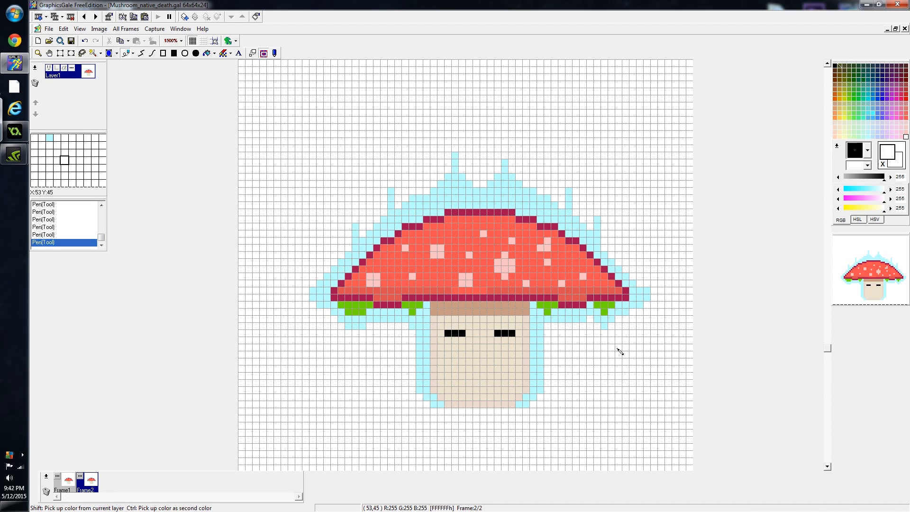
{"action": "left_click_drag", "start_coordinate": [648, 299], "coordinate": [648, 292]}
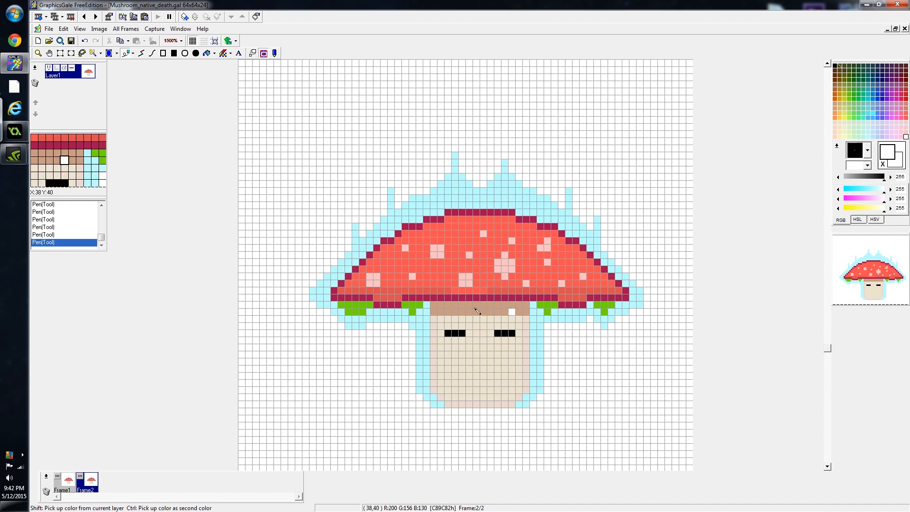
{"action": "left_click", "coordinate": [313, 291]}
{"action": "left_click", "coordinate": [313, 298]}
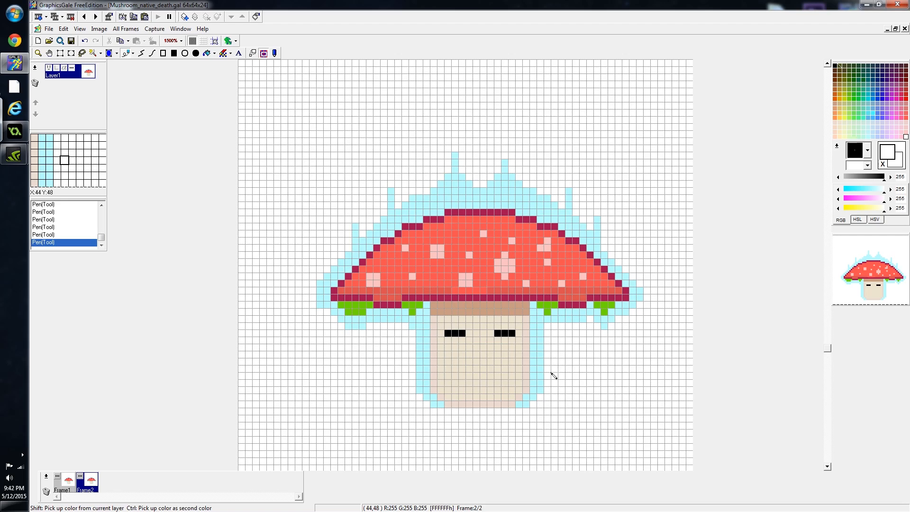
- Compare both frames and widen Frame2's light-blue outline beneath the cap's left half and down the stem's left side
{"action": "left_click", "coordinate": [72, 483]}
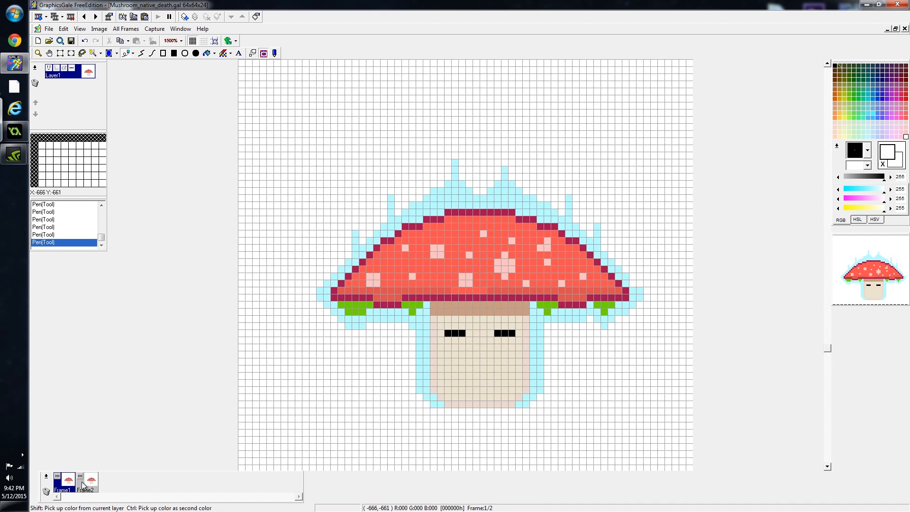
{"action": "left_click", "coordinate": [98, 487]}
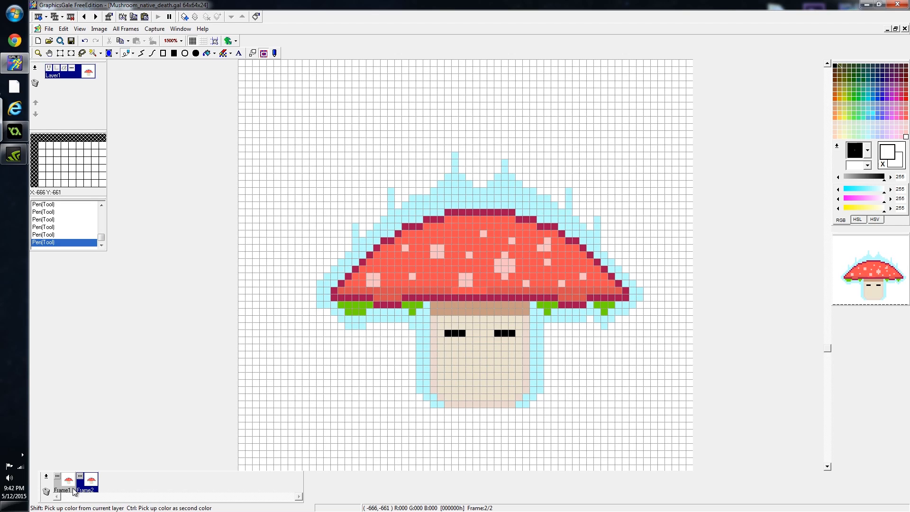
{"action": "left_click", "coordinate": [635, 293], "text": "ctrl"}
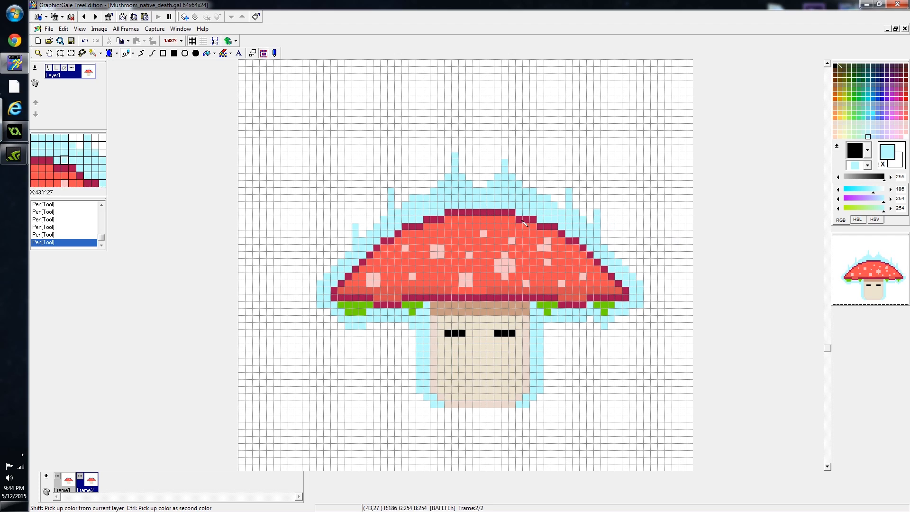
{"action": "left_click", "coordinate": [334, 320]}
{"action": "left_click", "coordinate": [341, 326]}
{"action": "mouse_move", "coordinate": [349, 332]}
{"action": "left_mouse_down"}
{"action": "mouse_move", "coordinate": [371, 309]}
{"action": "mouse_move", "coordinate": [391, 336]}
{"action": "mouse_move", "coordinate": [380, 327]}
{"action": "mouse_move", "coordinate": [406, 326]}
{"action": "mouse_move", "coordinate": [413, 393]}
{"action": "left_mouse_up"}
{"action": "left_click", "coordinate": [369, 328]}
{"action": "left_click", "coordinate": [399, 327]}
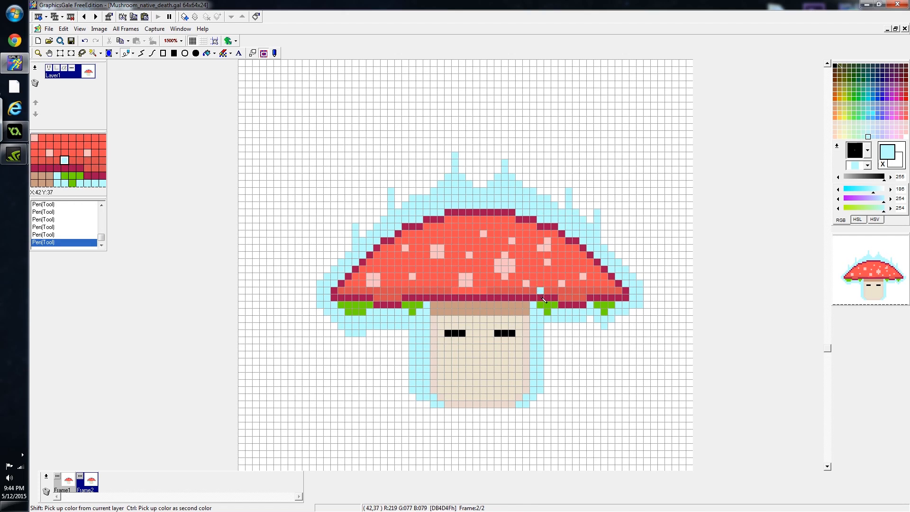
- Widen Frame2's light-blue outline down the stem's right side and beneath the cap's right half
{"action": "left_click_drag", "start_coordinate": [549, 338], "coordinate": [550, 390]}
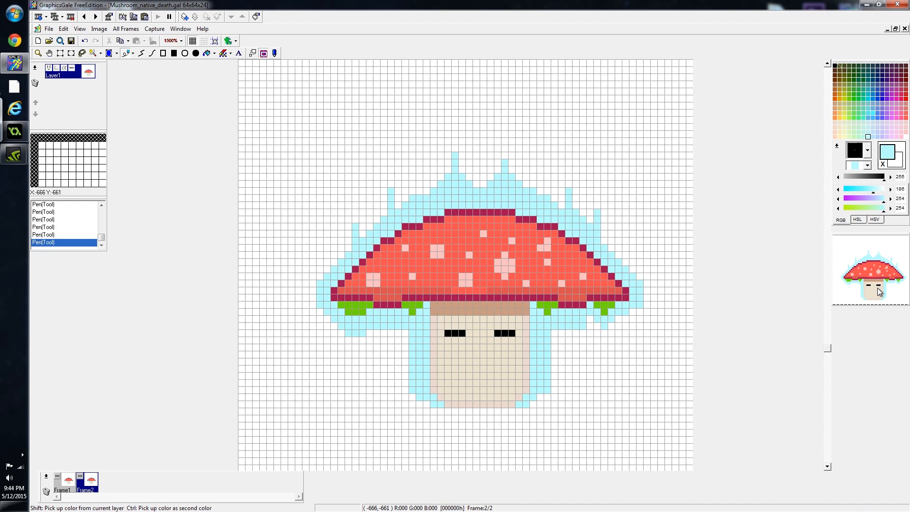
{"action": "left_click", "coordinate": [597, 326]}
{"action": "left_click", "coordinate": [604, 332]}
{"action": "left_click", "coordinate": [612, 325]}
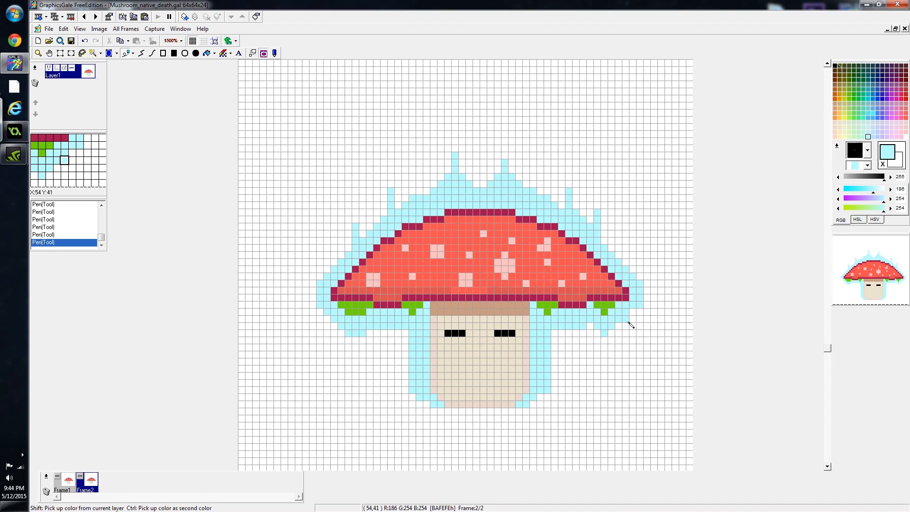
{"action": "left_click", "coordinate": [637, 316]}
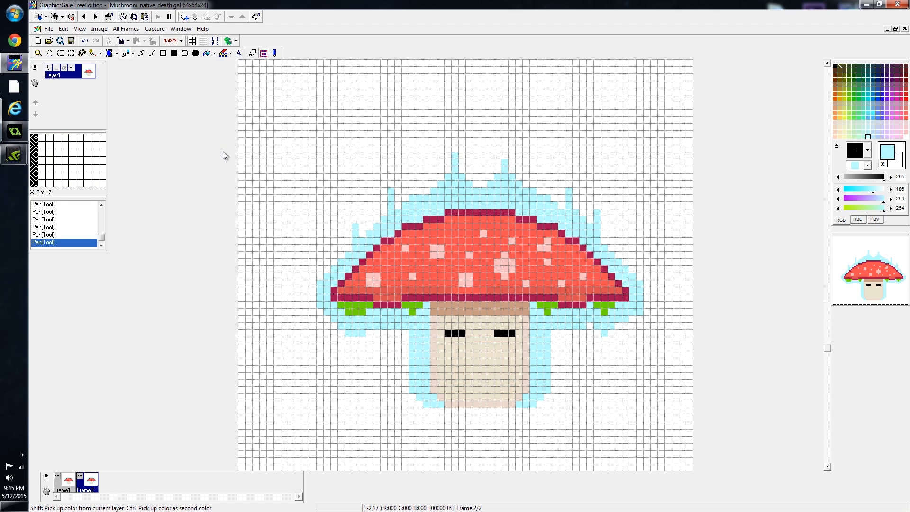
- Duplicate Frame2 and name the copy Frame3
{"action": "right_click", "coordinate": [43, 488]}
{"action": "mouse_move", "coordinate": [85, 369]}
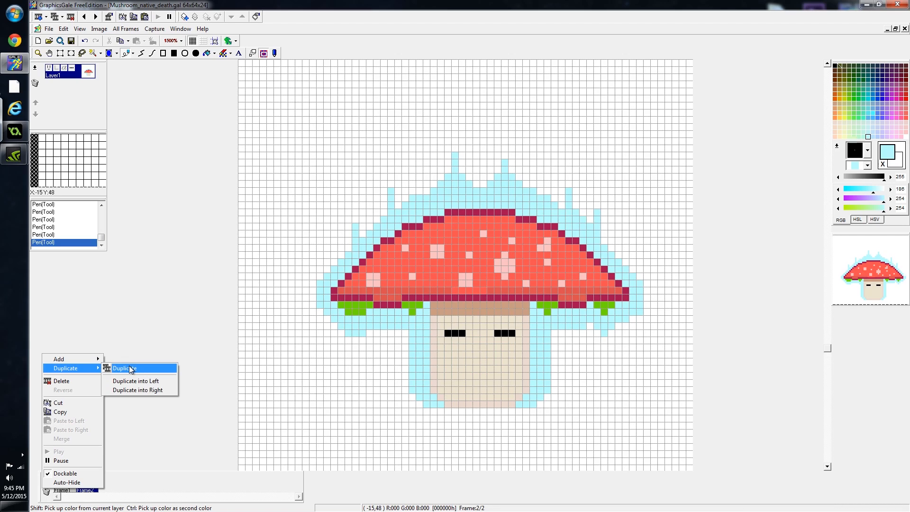
{"action": "left_click", "coordinate": [131, 369]}
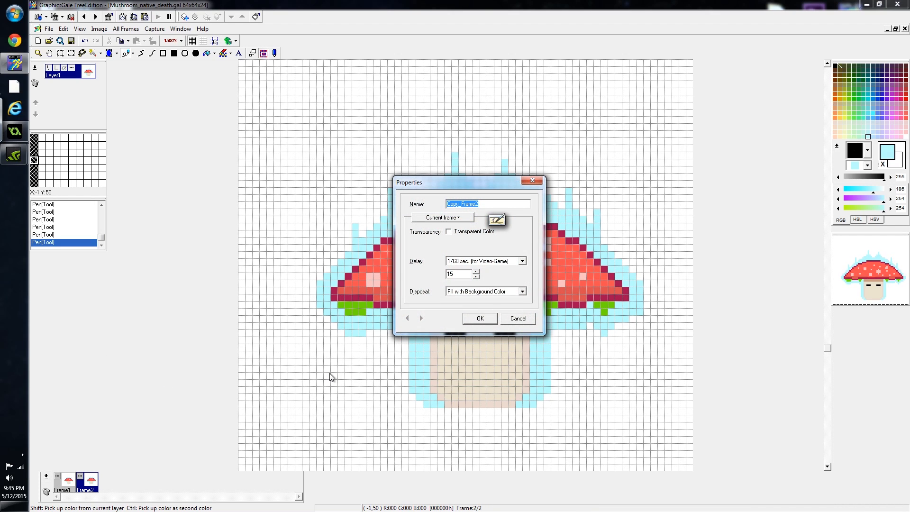
{"action": "type", "text": "Fra"}
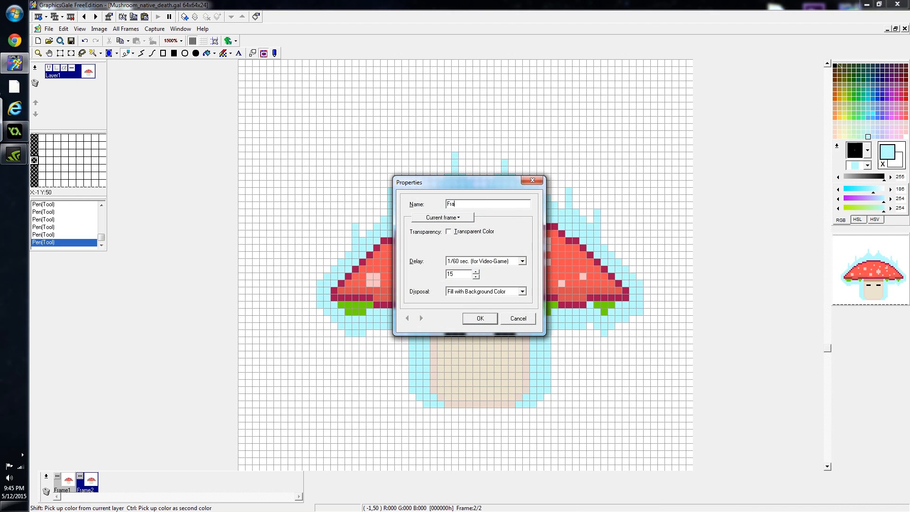
{"action": "type", "text": "me3"}
{"action": "left_click", "coordinate": [470, 322]}
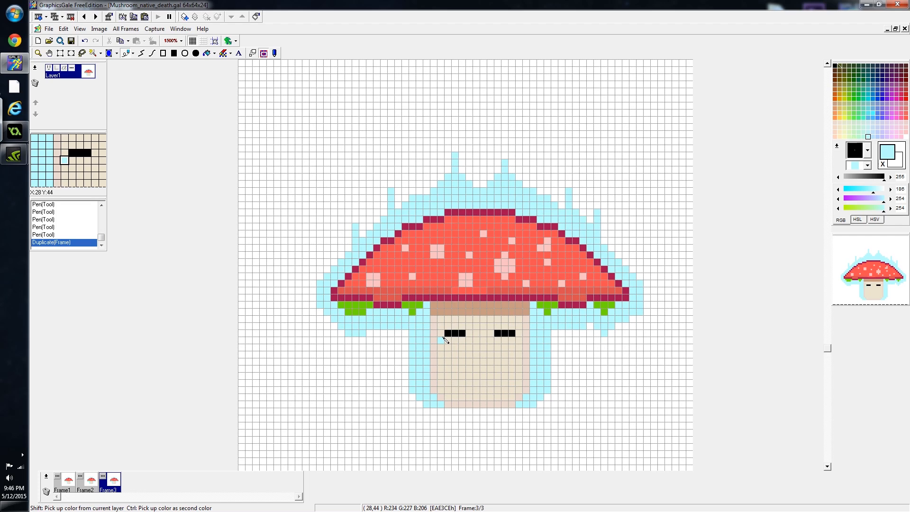
- Thicken Frame3's light-blue outline up the cap's slopes and outer right corner, making the flame peaks one pixel taller
{"action": "left_click", "coordinate": [321, 281]}
{"action": "left_click", "coordinate": [330, 269]}
{"action": "left_click", "coordinate": [339, 261]}
{"action": "left_click", "coordinate": [347, 255]}
{"action": "left_click", "coordinate": [351, 236]}
{"action": "left_click", "coordinate": [358, 222]}
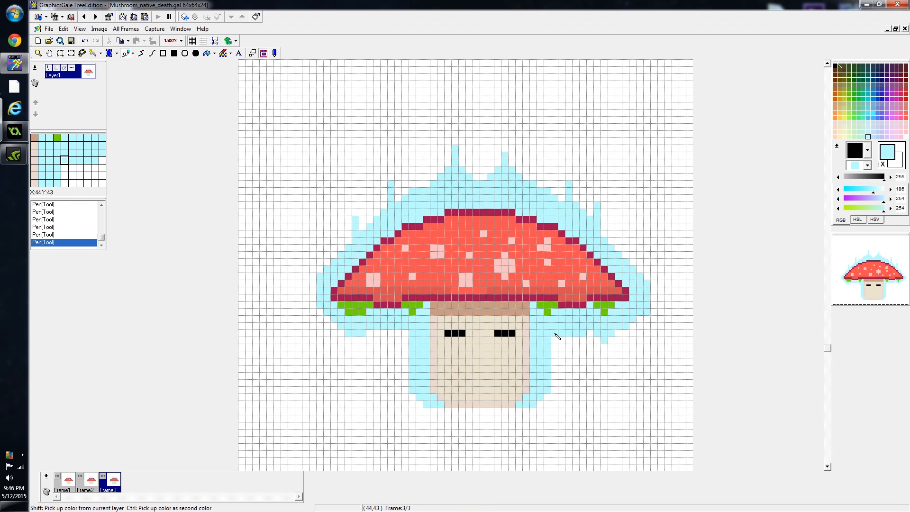
- Widen Frame3's light-blue outline down both sides of the stem, beneath the cap's left end and around its outer left corner
{"action": "left_click_drag", "start_coordinate": [553, 338], "coordinate": [551, 396]}
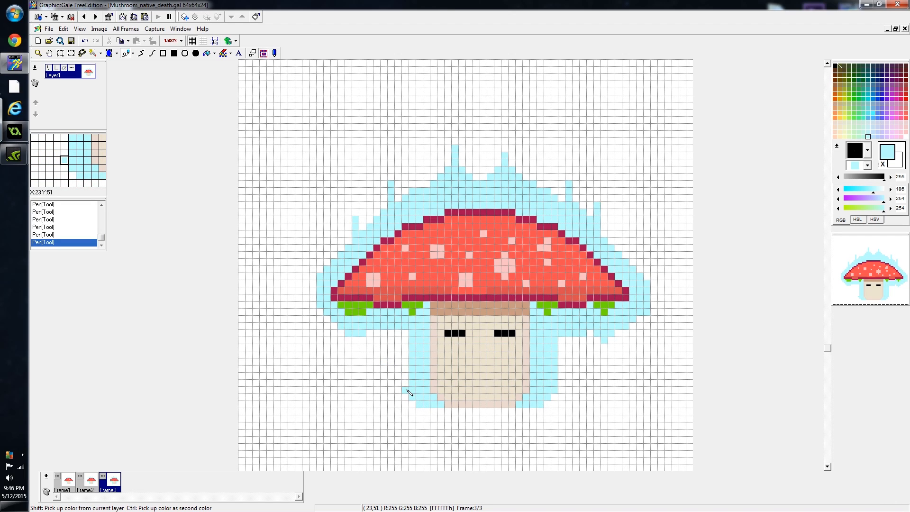
{"action": "left_click_drag", "start_coordinate": [407, 383], "coordinate": [405, 335]}
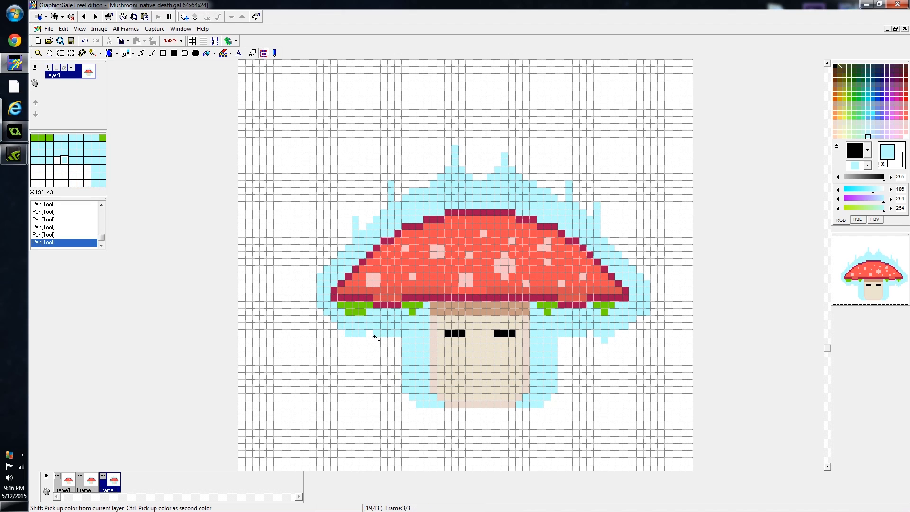
{"action": "left_click_drag", "start_coordinate": [362, 342], "coordinate": [347, 338]}
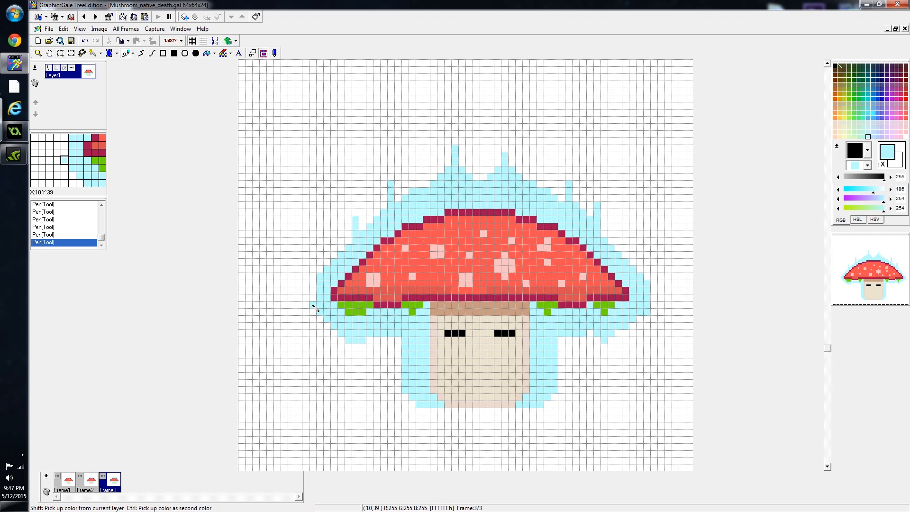
{"action": "left_click_drag", "start_coordinate": [313, 302], "coordinate": [315, 285]}
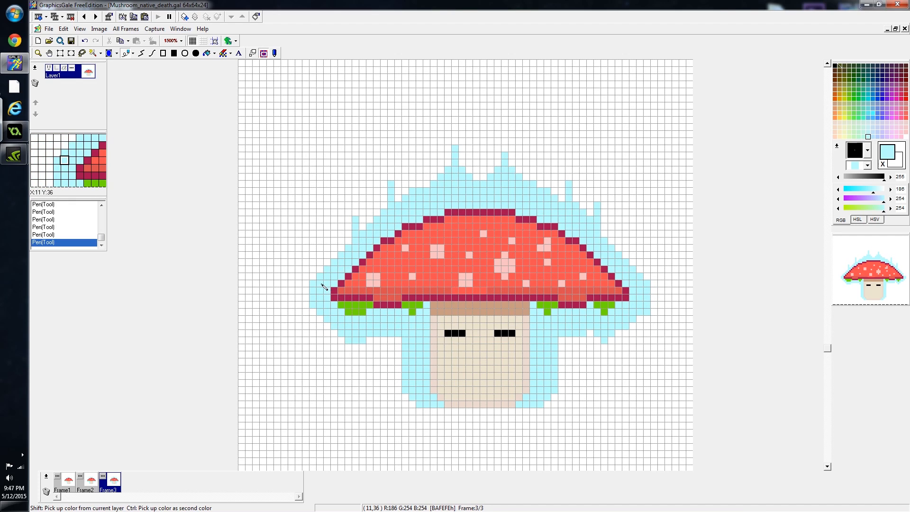
{"action": "left_click", "coordinate": [389, 299]}
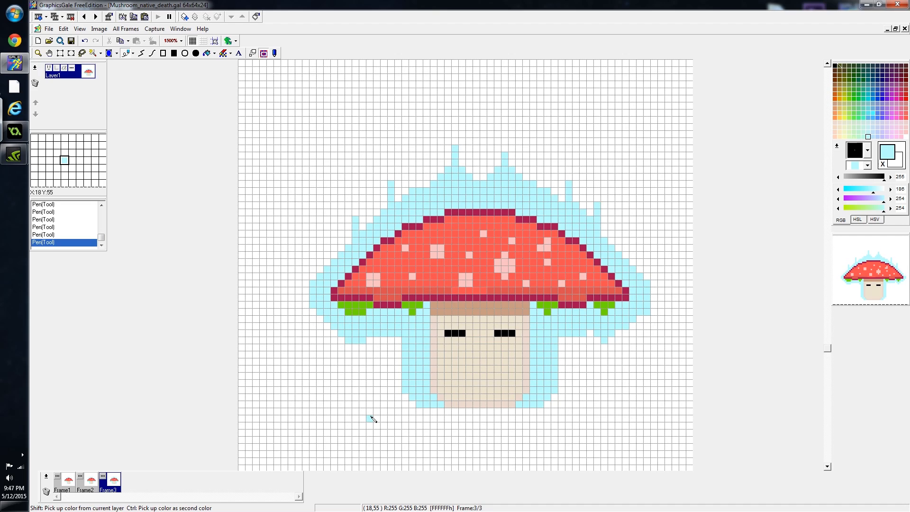
- Duplicate Frame2 again and name the copy Frame4
{"action": "left_click", "coordinate": [85, 489]}
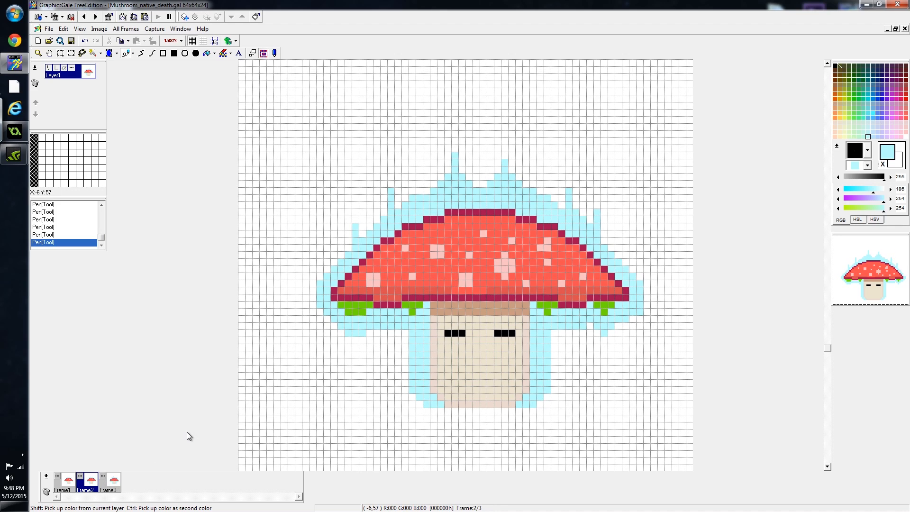
{"action": "right_click", "coordinate": [42, 488]}
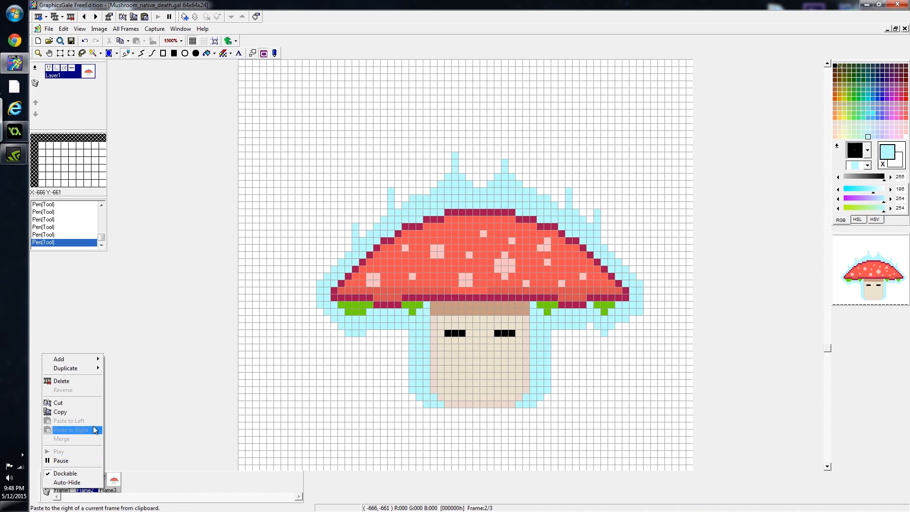
{"action": "left_click", "coordinate": [112, 369]}
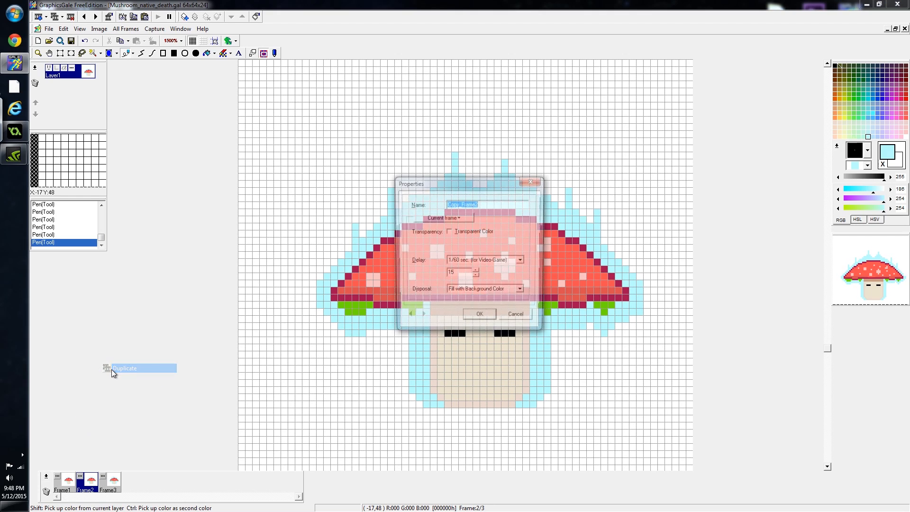
{"action": "type", "text": "Frame4"}
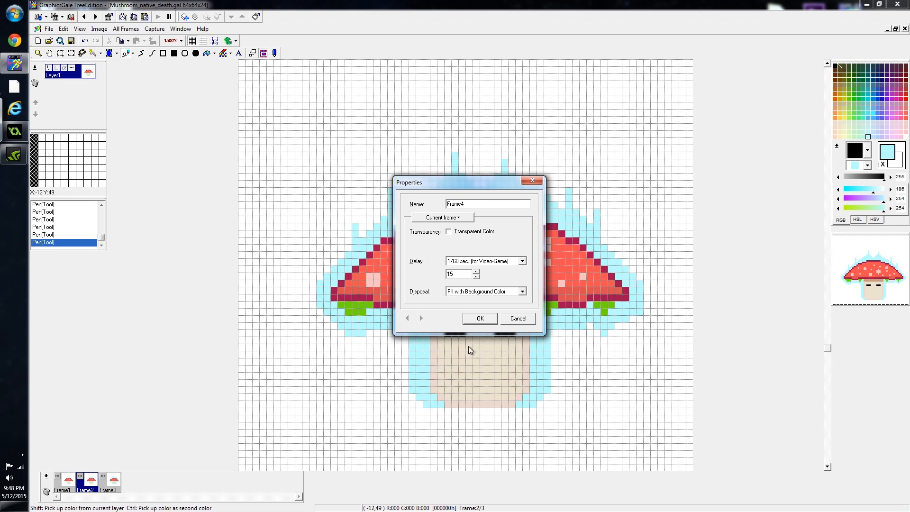
{"action": "left_click", "coordinate": [493, 322]}
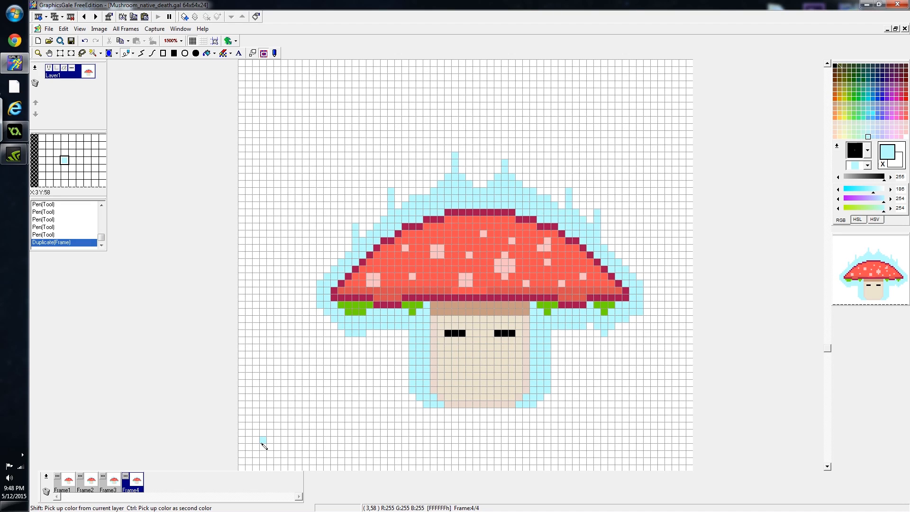
- Step through Frame1 to Frame4 repeatedly to examine how the light-blue outline grows and shrinks across the animation
{"action": "left_click", "coordinate": [67, 486]}
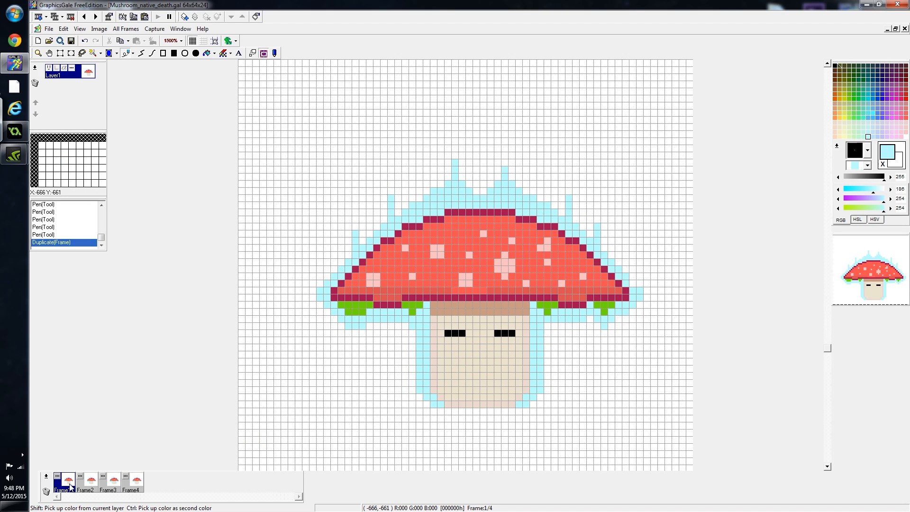
{"action": "left_click", "coordinate": [88, 488]}
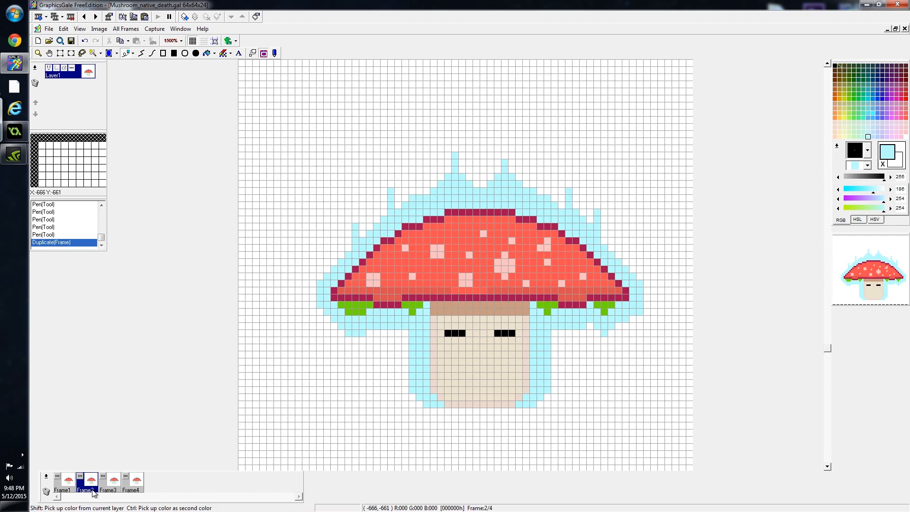
{"action": "left_click", "coordinate": [70, 492]}
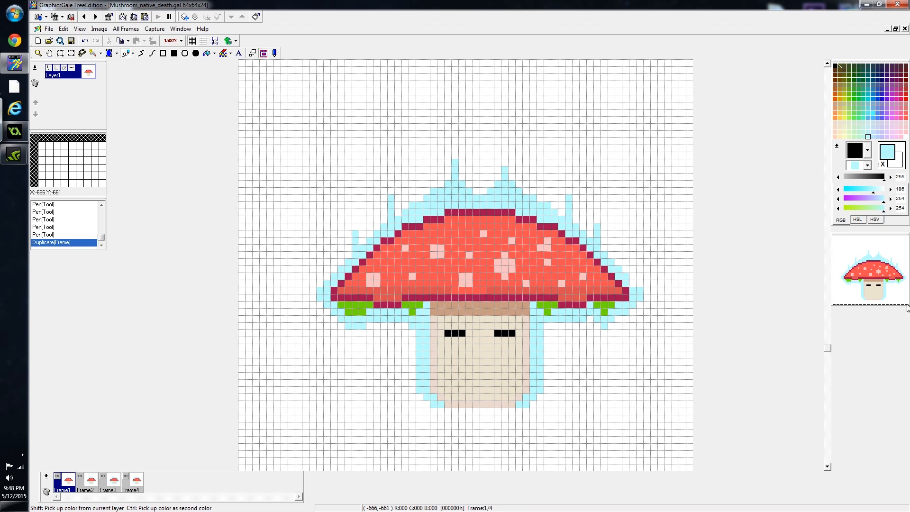
{"action": "left_click", "coordinate": [83, 489]}
{"action": "left_click", "coordinate": [117, 487]}
{"action": "left_click", "coordinate": [144, 486]}
{"action": "left_click", "coordinate": [115, 490]}
{"action": "left_click", "coordinate": [144, 491]}
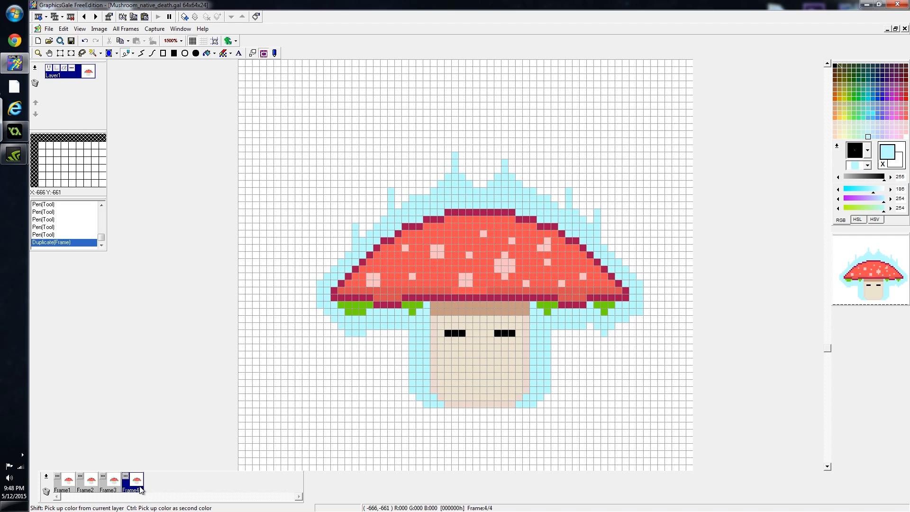
{"action": "left_click", "coordinate": [70, 489]}
{"action": "left_click", "coordinate": [91, 489]}
{"action": "left_click", "coordinate": [113, 490]}
{"action": "left_click", "coordinate": [131, 490]}
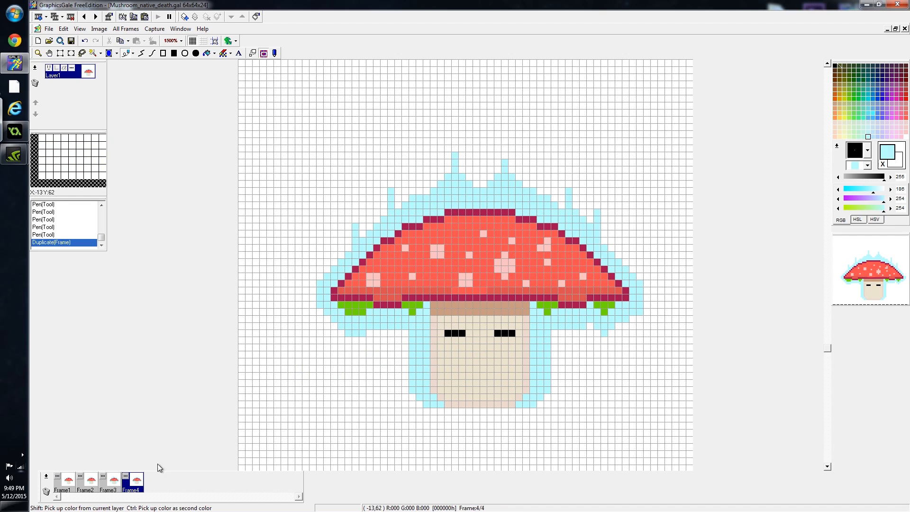
{"action": "left_click", "coordinate": [65, 494]}
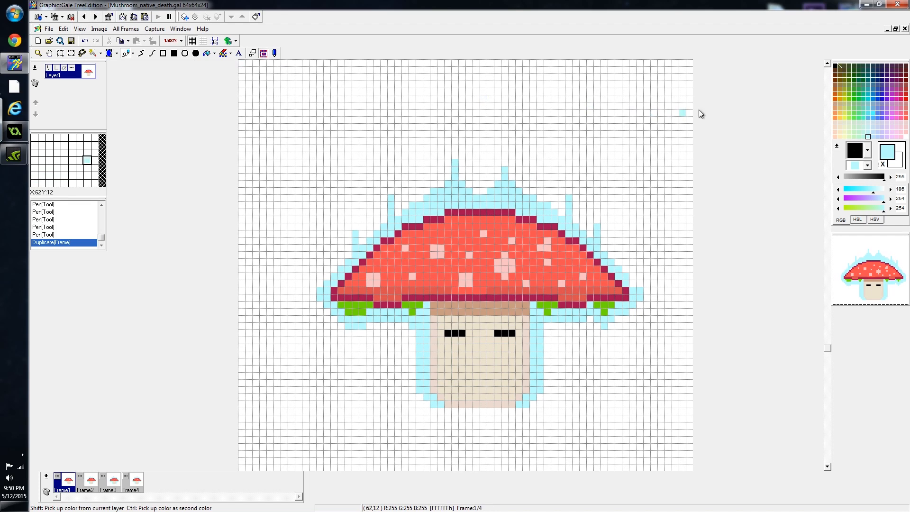
- Restore the Mushroom_native_death.gal window from its maximized state and enlarge it until the whole mushroom fits
{"action": "left_click", "coordinate": [895, 29]}
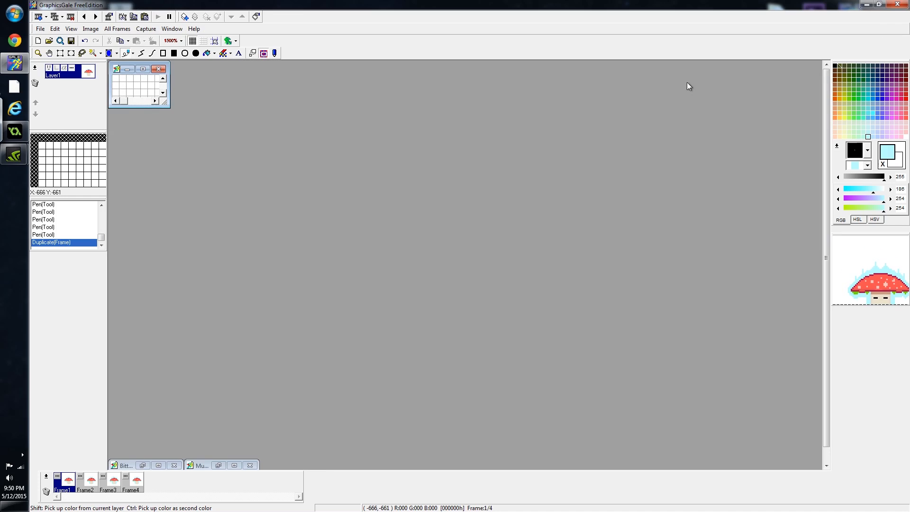
{"action": "left_click", "coordinate": [117, 69]}
{"action": "left_click", "coordinate": [199, 96]}
{"action": "left_click", "coordinate": [116, 69]}
{"action": "left_click", "coordinate": [213, 106]}
{"action": "left_click_drag", "start_coordinate": [169, 99], "coordinate": [585, 442]}
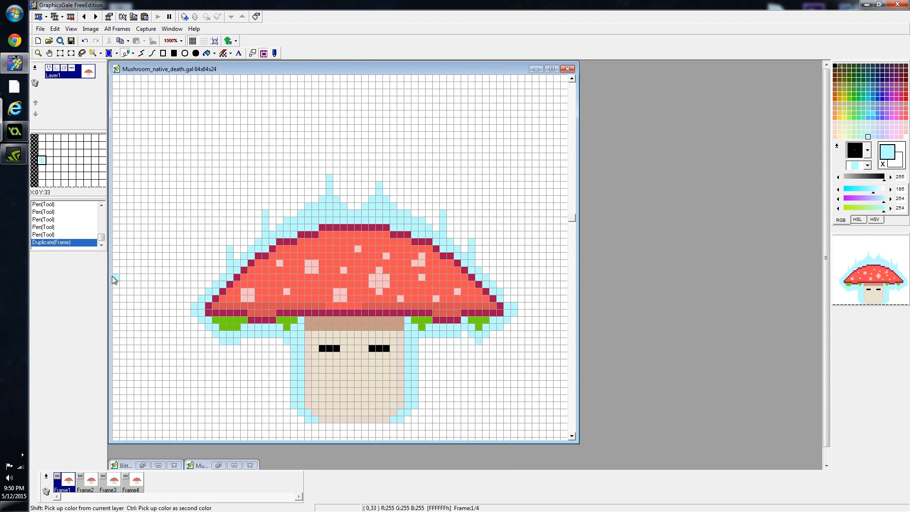
- Narrow the Mushroom_native_death.gal window from its left edge and move it slightly right and down in the workspace
{"action": "mouse_move", "coordinate": [110, 277]}
{"action": "left_mouse_down"}
{"action": "mouse_move", "coordinate": [189, 279]}
{"action": "mouse_move", "coordinate": [117, 283]}
{"action": "left_mouse_up"}
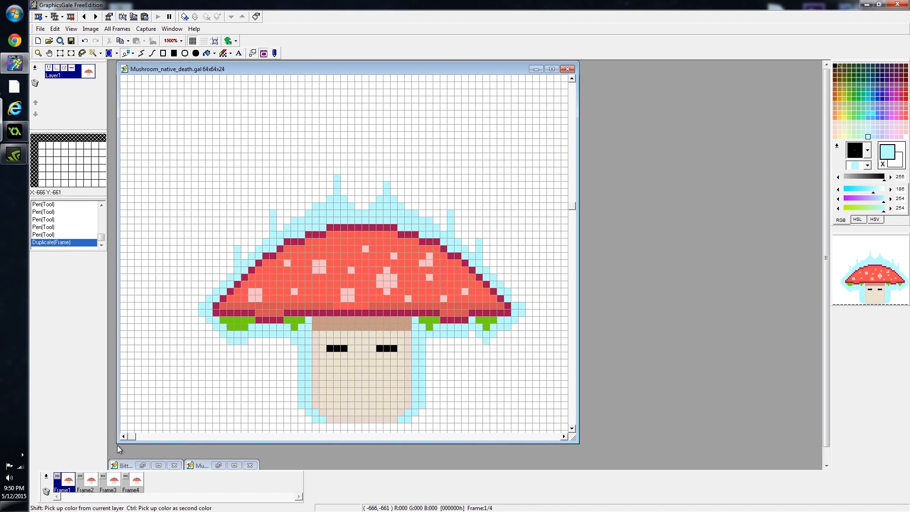
{"action": "mouse_move", "coordinate": [119, 442]}
{"action": "left_mouse_down"}
{"action": "mouse_move", "coordinate": [159, 442]}
{"action": "mouse_move", "coordinate": [132, 442]}
{"action": "left_mouse_up"}
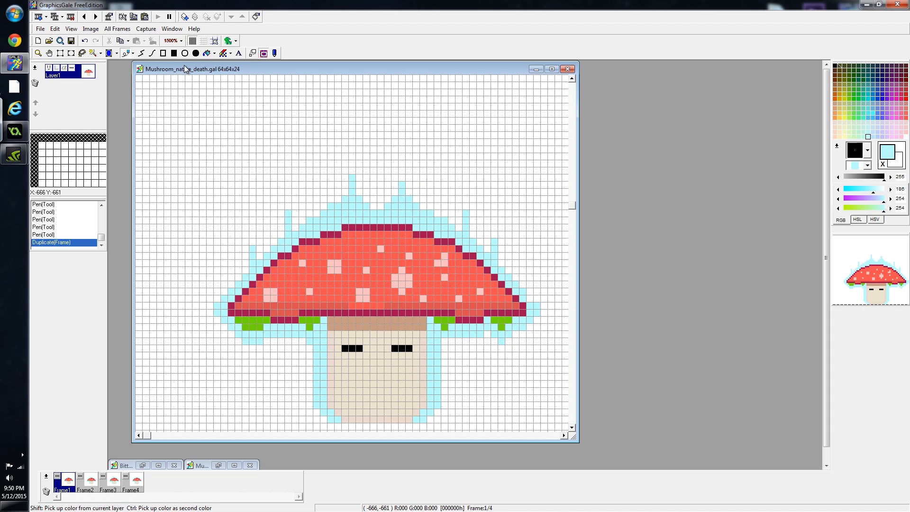
{"action": "left_click_drag", "start_coordinate": [181, 70], "coordinate": [205, 74]}
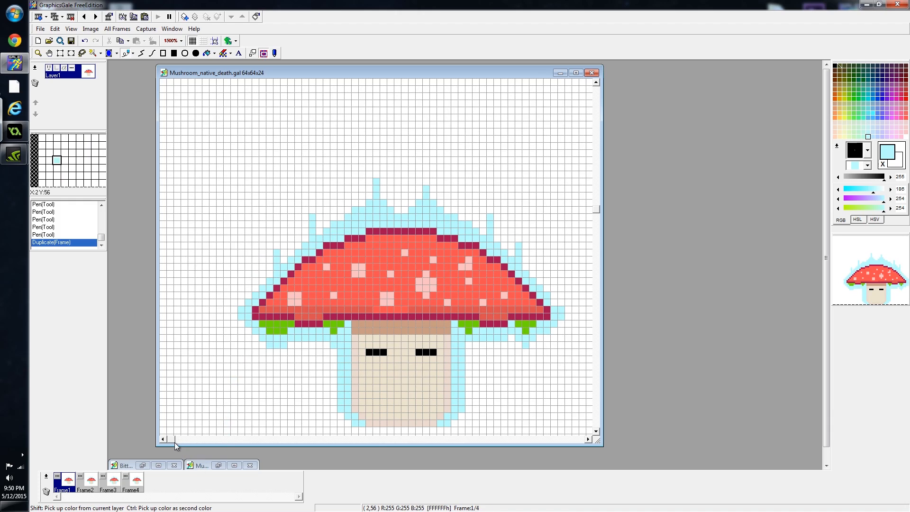
{"action": "left_click_drag", "start_coordinate": [177, 442], "coordinate": [213, 448]}
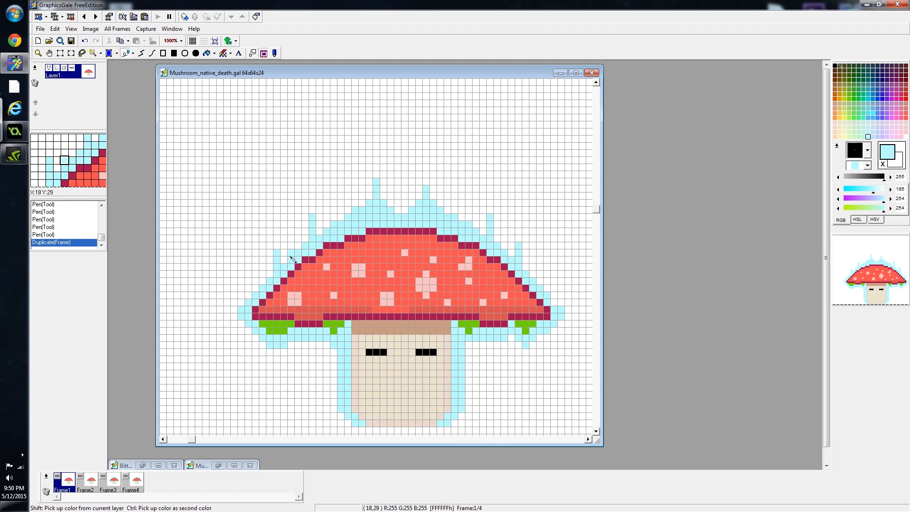
- Flip forward and back through the four frames, ending on Frame3, to check the outline's pulsing motion
{"action": "left_click", "coordinate": [90, 484]}
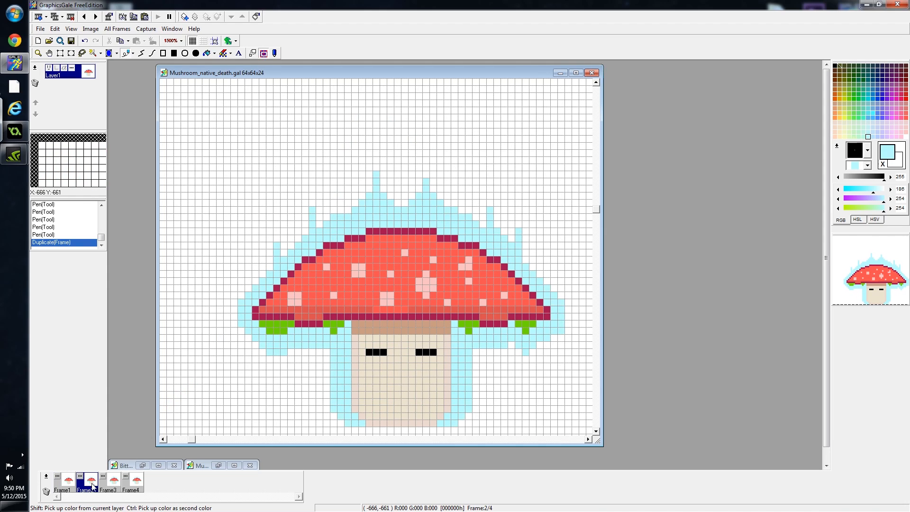
{"action": "left_click", "coordinate": [111, 490]}
{"action": "left_click", "coordinate": [135, 489]}
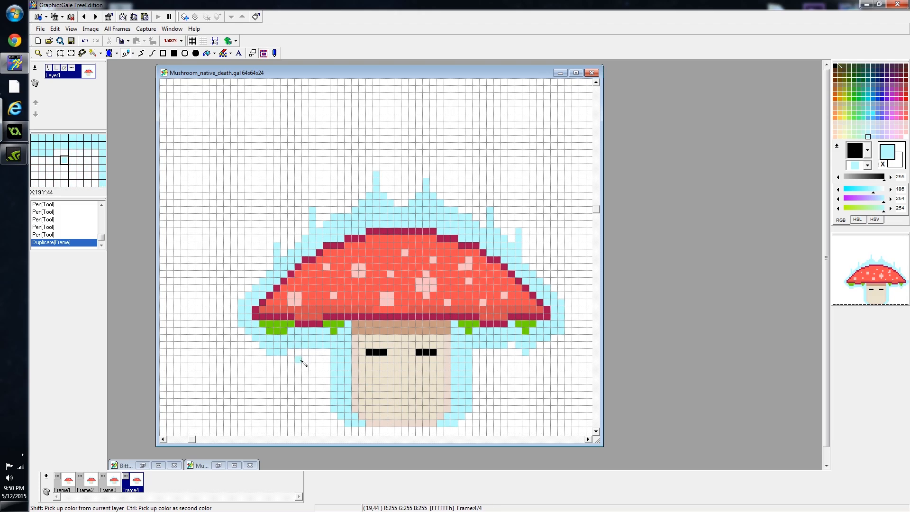
{"action": "left_click", "coordinate": [109, 493]}
{"action": "left_click", "coordinate": [98, 494]}
{"action": "left_click", "coordinate": [74, 494]}
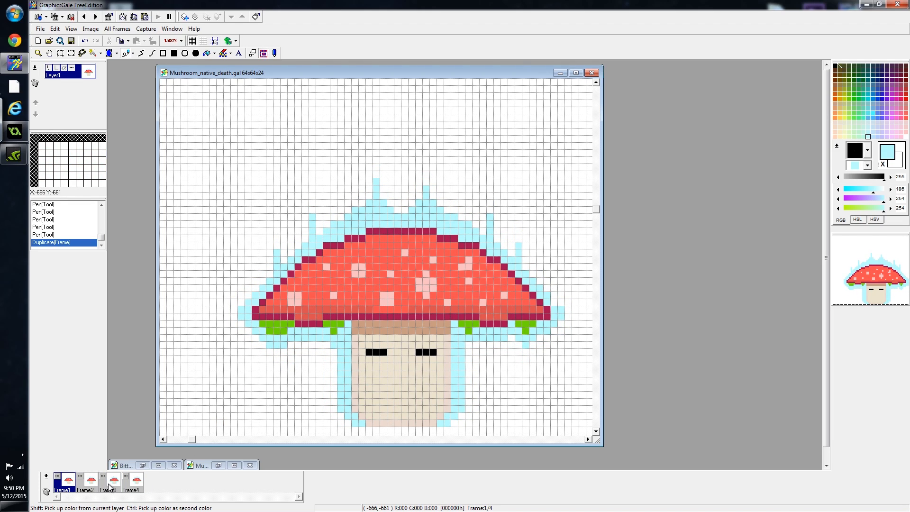
{"action": "left_click", "coordinate": [111, 488]}
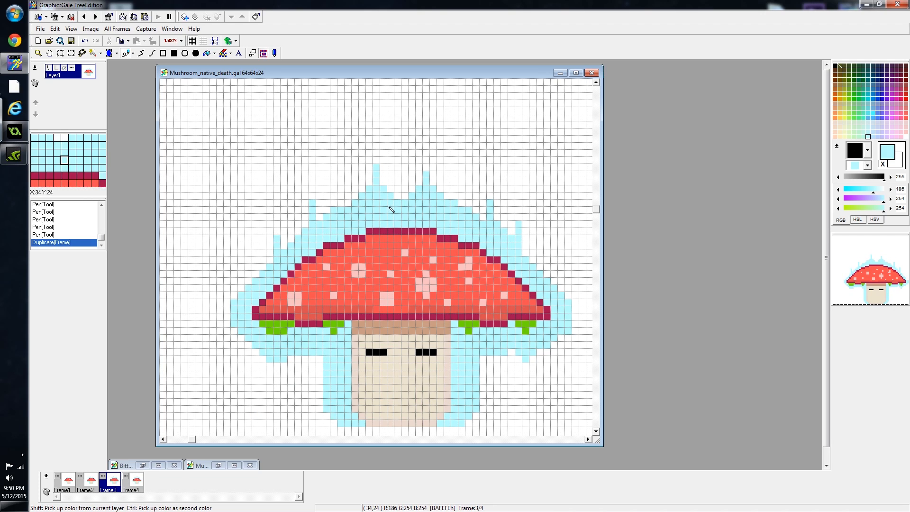
- Bring up the minimized Mushroom_native.gal document to view it, restore its window from maximized size and minimize it again
{"action": "left_click_drag", "start_coordinate": [204, 467], "coordinate": [325, 262]}
{"action": "left_click", "coordinate": [353, 262]}
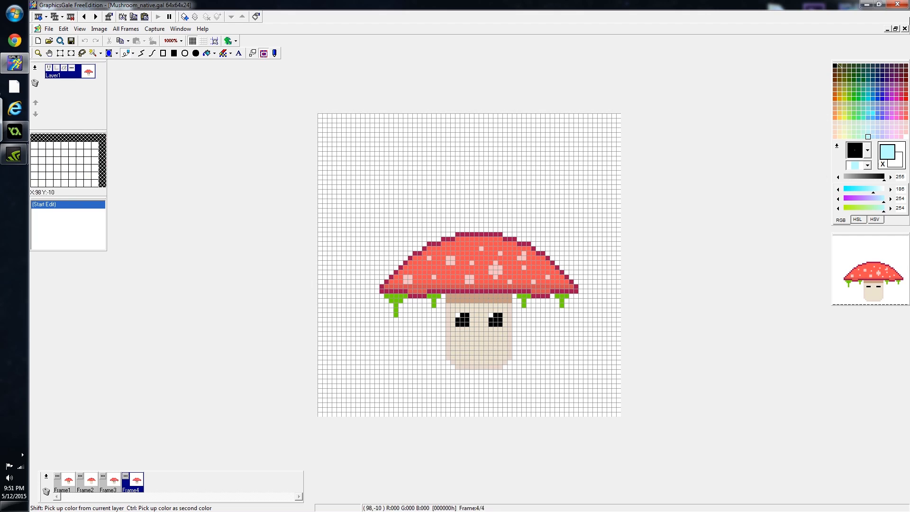
{"action": "left_click", "coordinate": [896, 28]}
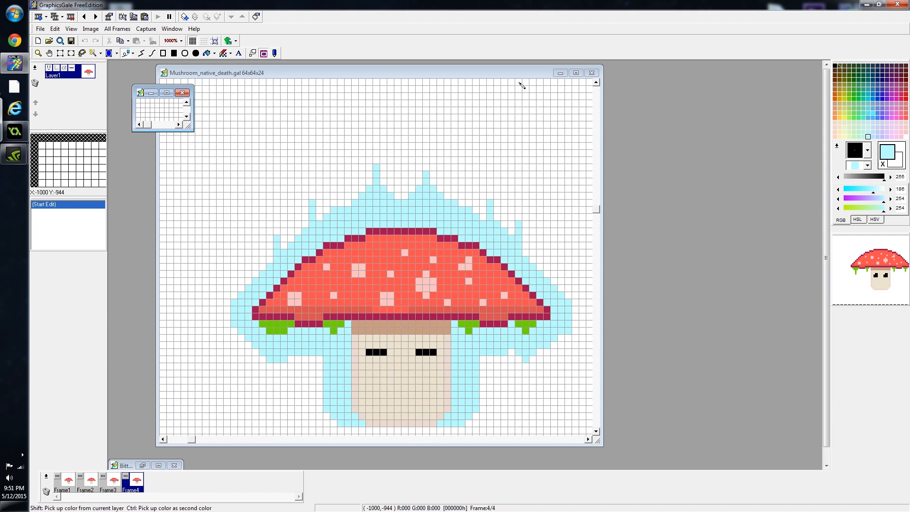
{"action": "left_click", "coordinate": [151, 92]}
{"action": "scroll", "coordinate": [188, 411], "scroll_direction": "down", "scroll_amount": 3}
{"action": "scroll", "coordinate": [422, 372], "scroll_direction": "up", "scroll_amount": 3}
{"action": "scroll", "coordinate": [477, 319], "scroll_direction": "down", "scroll_amount": 3}
{"action": "scroll", "coordinate": [471, 319], "scroll_direction": "up", "scroll_amount": 3}
{"action": "scroll", "coordinate": [323, 416], "scroll_direction": "down", "scroll_amount": 3}
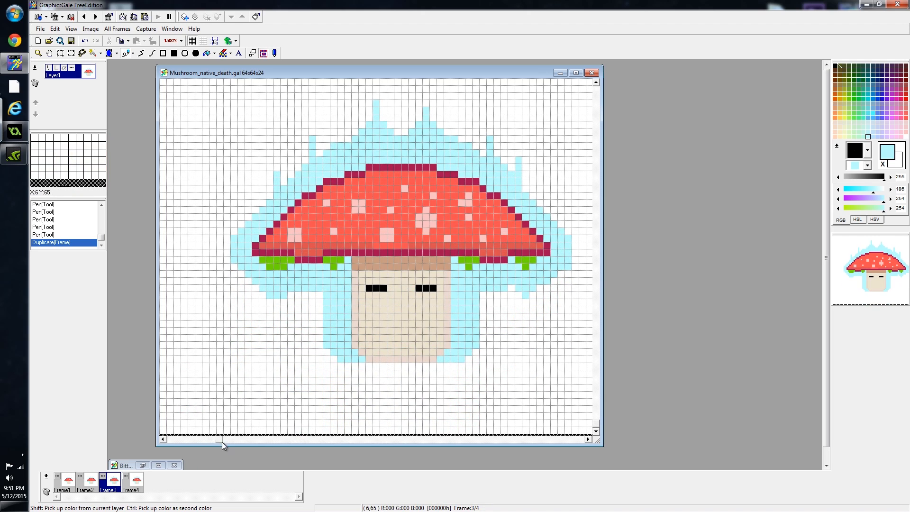
{"action": "scroll", "coordinate": [403, 309], "scroll_direction": "up", "scroll_amount": 3}
{"action": "scroll", "coordinate": [468, 283], "scroll_direction": "down", "scroll_amount": 3}
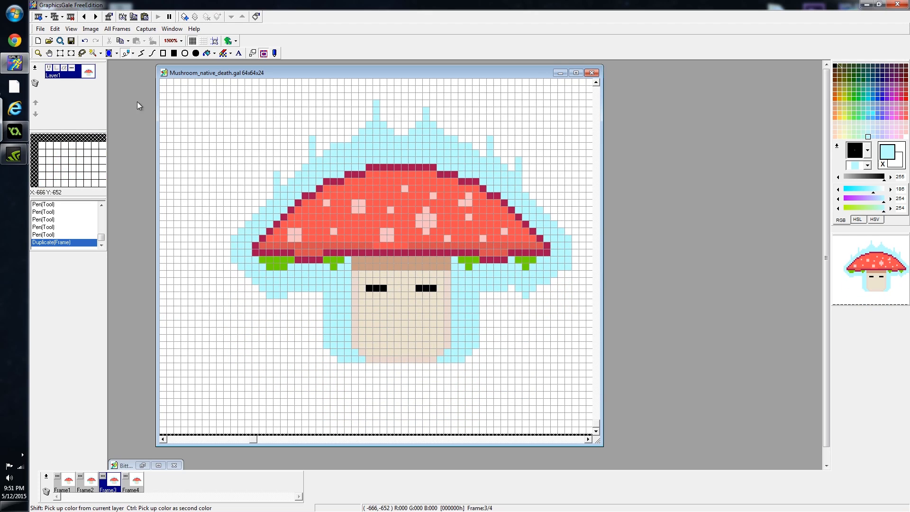
- View the Bittz_Blaze.gal and Mushroom_native.gal documents, and minimize them together with Mushroom_native_death.gal to clear the workspace
{"action": "left_click", "coordinate": [159, 466]}
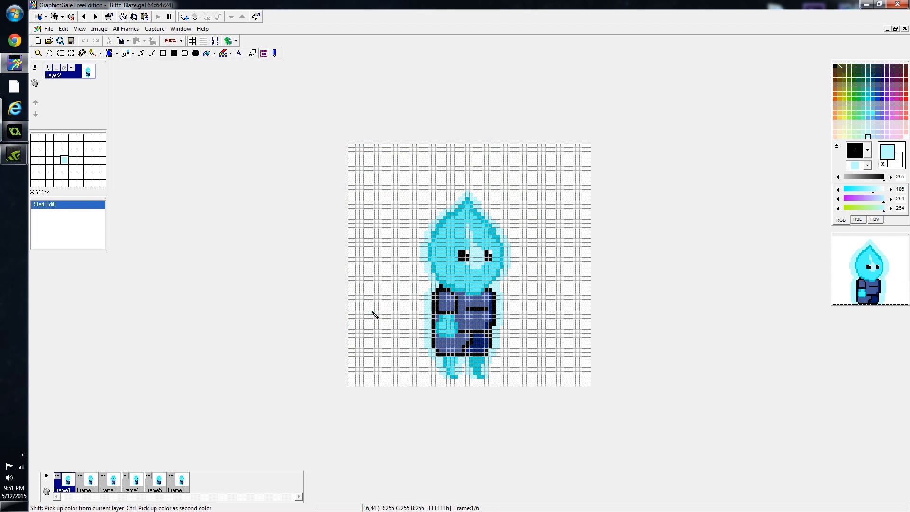
{"action": "left_click", "coordinate": [888, 29]}
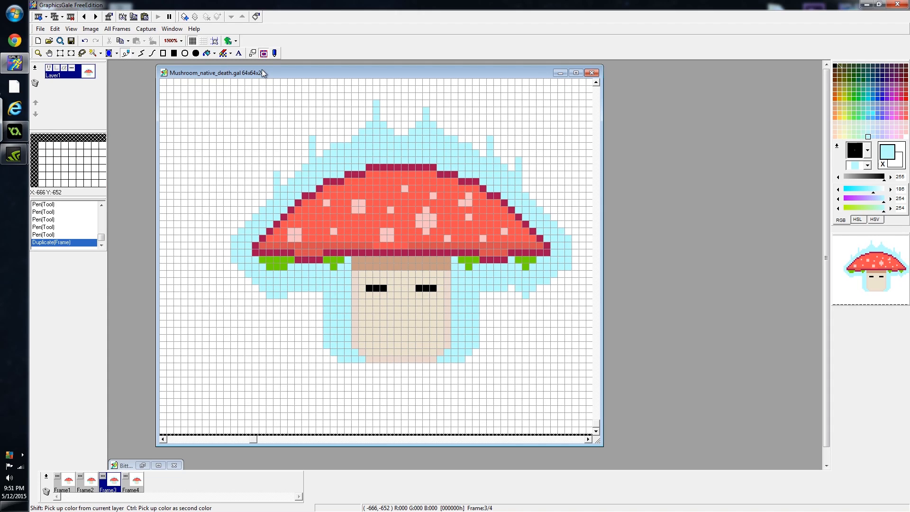
{"action": "left_click", "coordinate": [560, 72]}
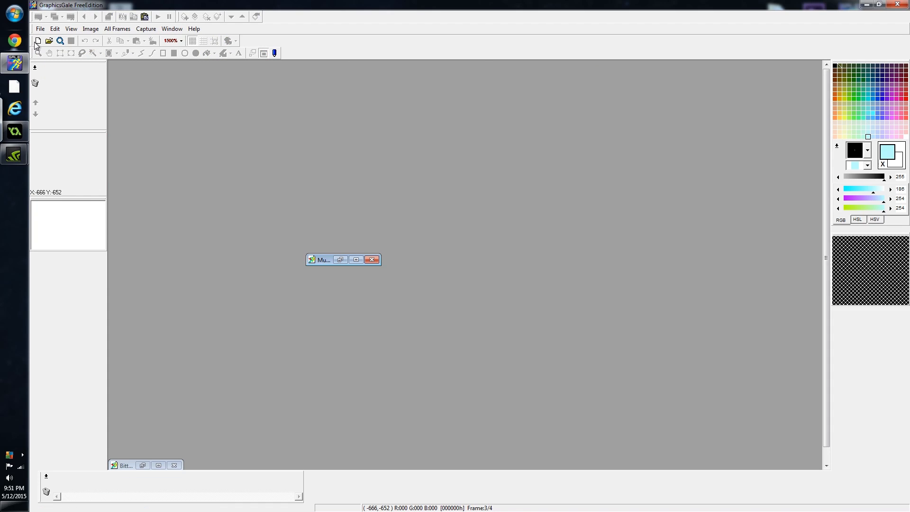
{"action": "left_click", "coordinate": [357, 259]}
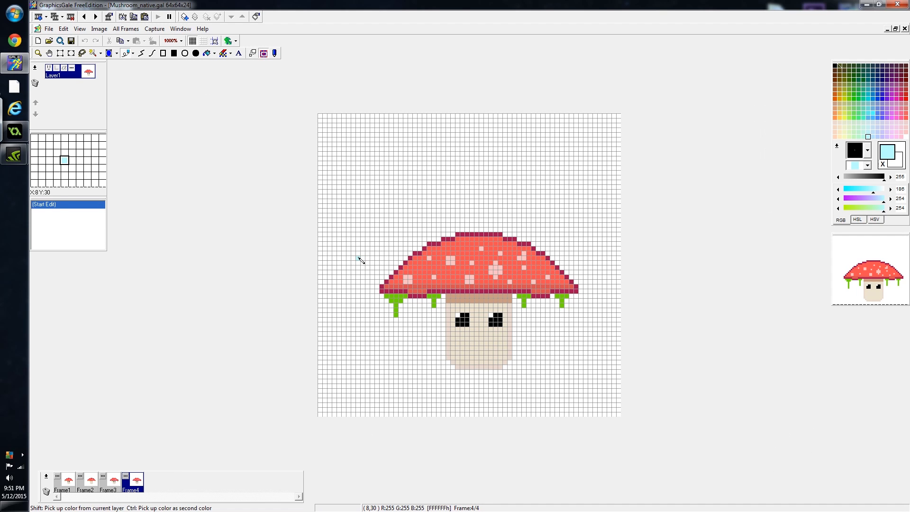
{"action": "left_click", "coordinate": [888, 29]}
- Create a new 24-bit full-color image 64 pixels wide and 96 pixels high
{"action": "left_click", "coordinate": [41, 29]}
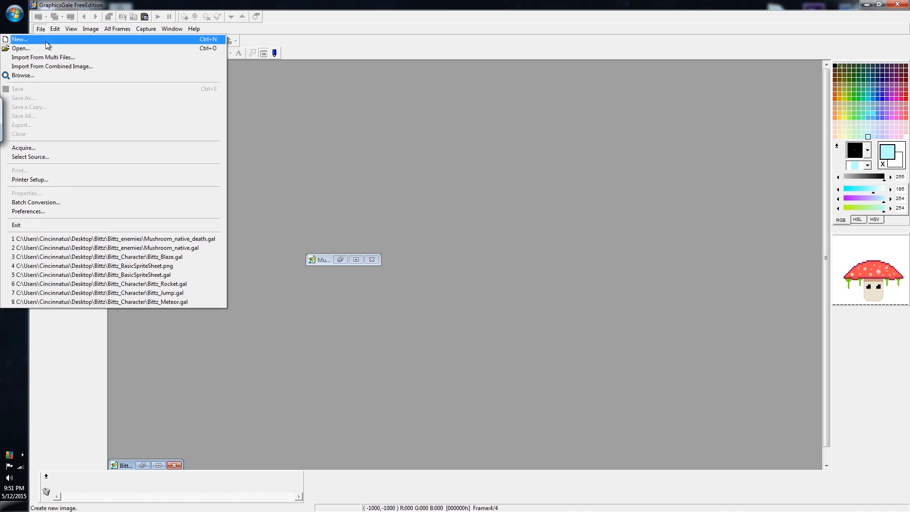
{"action": "left_click", "coordinate": [46, 42]}
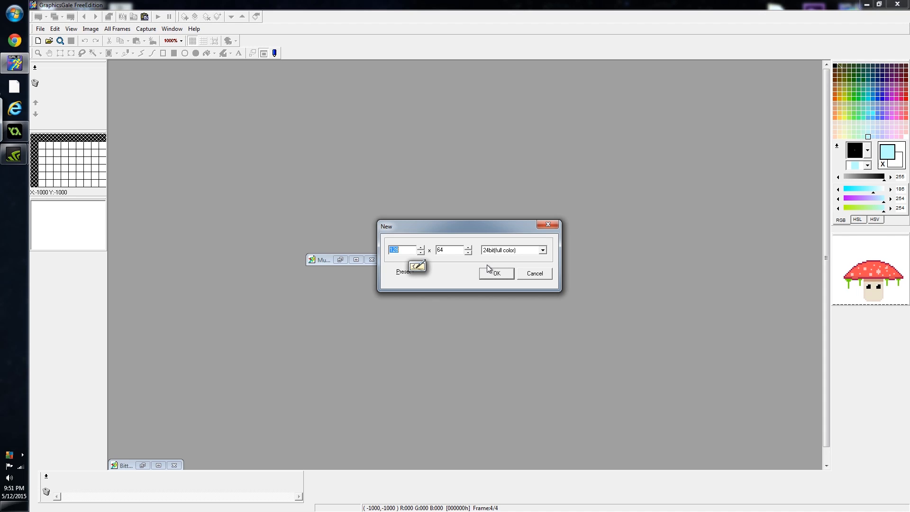
{"action": "type", "text": "64"}
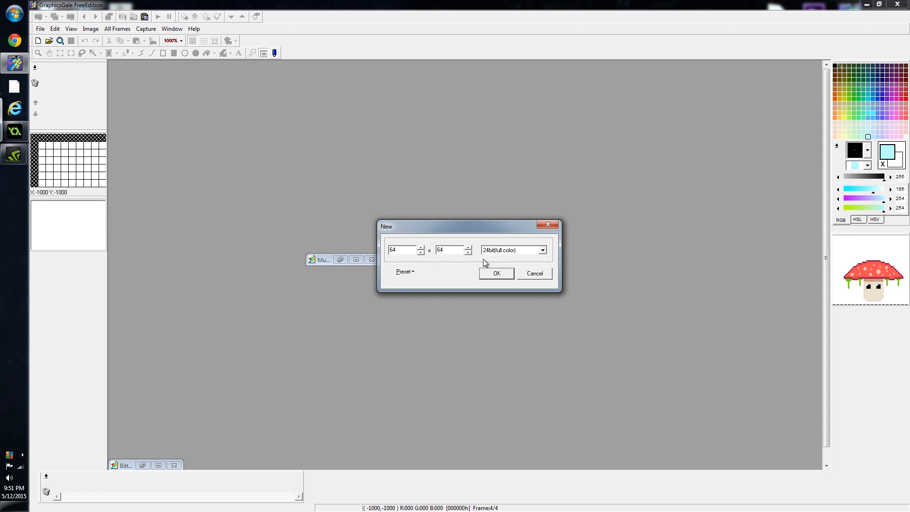
{"action": "left_click", "coordinate": [460, 249]}
{"action": "double_click", "coordinate": [460, 248]}
{"action": "type", "text": "96"}
{"action": "left_click", "coordinate": [508, 277]}
{"action": "left_click", "coordinate": [183, 107]}
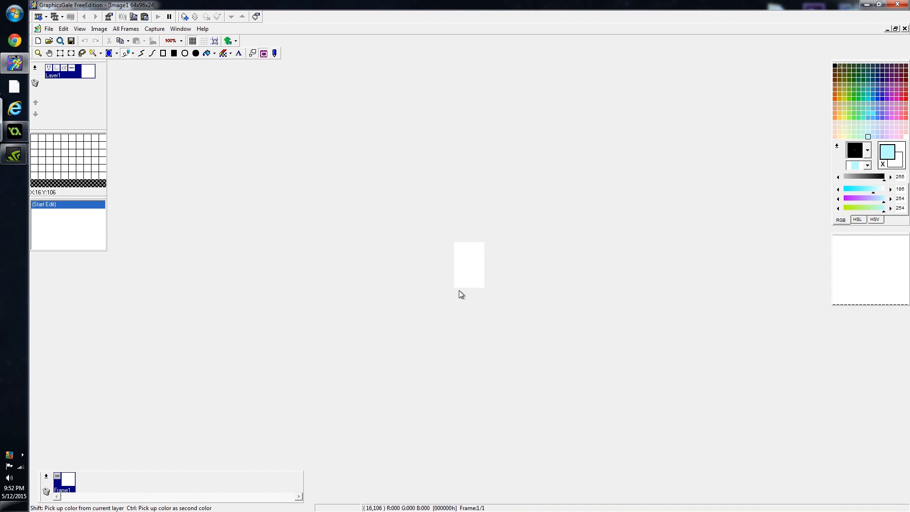
- Draw a black arch outline with the Pen tool, about 42 pixels wide and 75 pixels tall, standing on the canvas's bottom edge
{"action": "right_click", "coordinate": [473, 268]}
{"action": "left_click", "coordinate": [39, 53]}
{"action": "left_click", "coordinate": [479, 265]}
{"action": "left_click", "coordinate": [478, 265]}
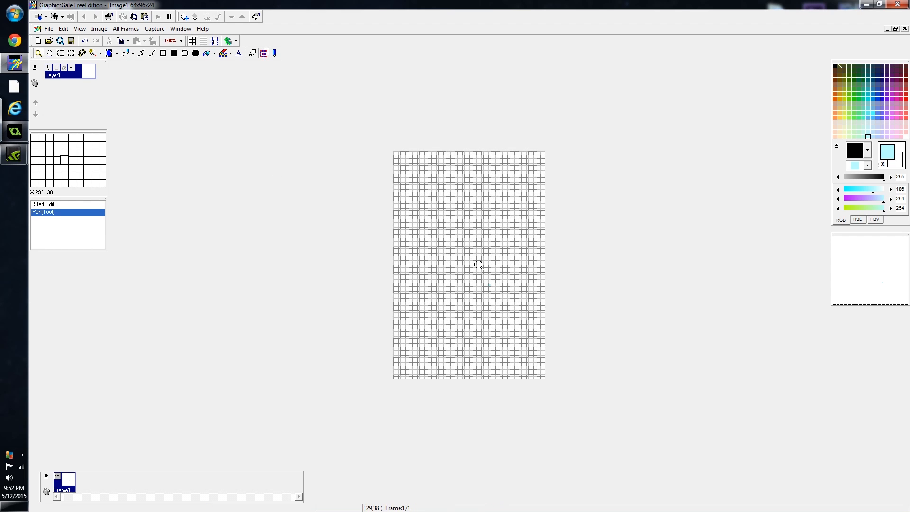
{"action": "left_click", "coordinate": [479, 264]}
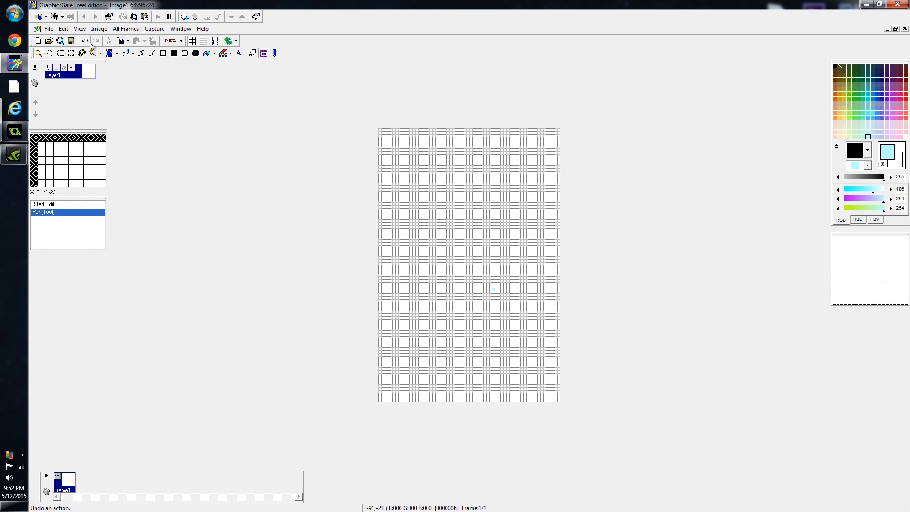
{"action": "left_click", "coordinate": [126, 53]}
{"action": "left_click", "coordinate": [446, 210], "text": "ctrl"}
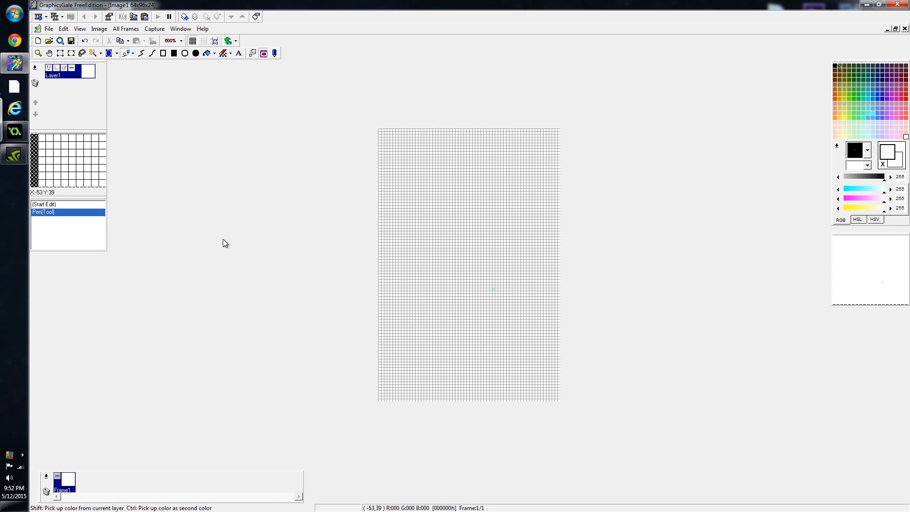
{"action": "left_click", "coordinate": [836, 67]}
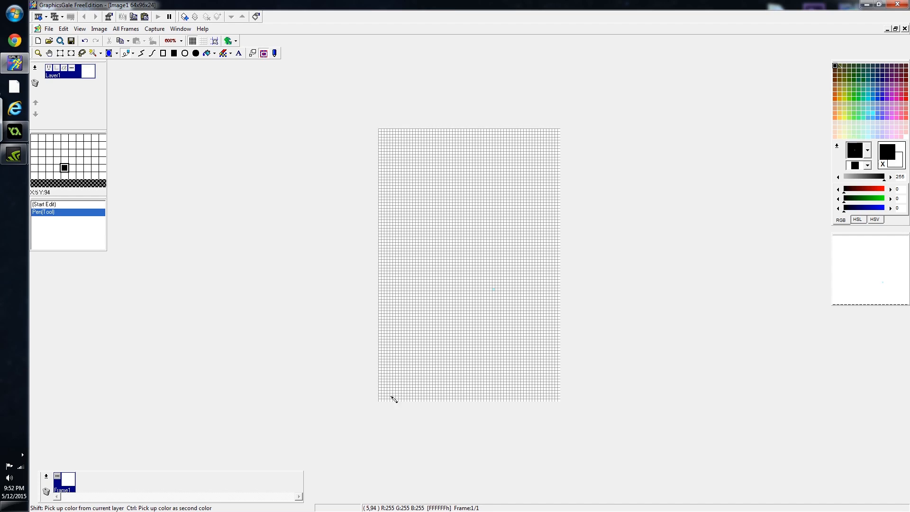
{"action": "mouse_move", "coordinate": [400, 400]}
{"action": "left_mouse_down"}
{"action": "mouse_move", "coordinate": [397, 377]}
{"action": "mouse_move", "coordinate": [399, 399]}
{"action": "left_mouse_up"}
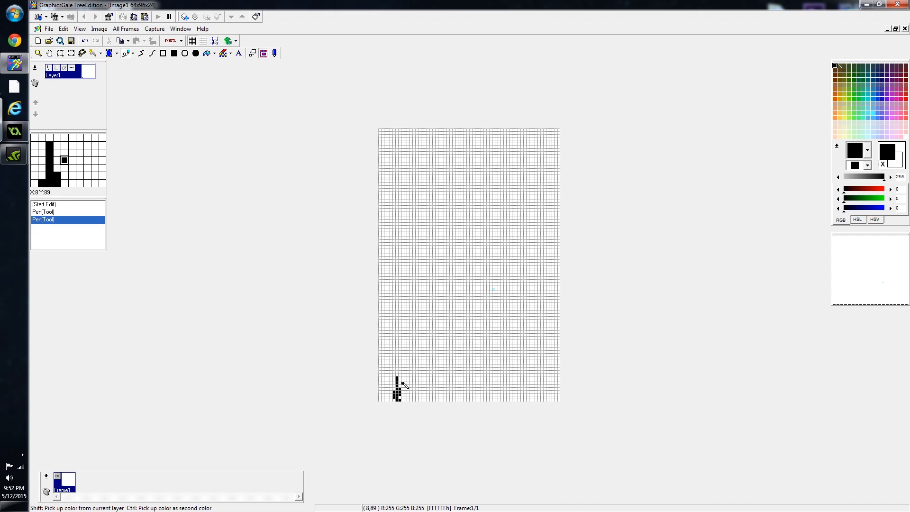
{"action": "mouse_move", "coordinate": [399, 382]}
{"action": "left_mouse_down"}
{"action": "mouse_move", "coordinate": [404, 247]}
{"action": "mouse_move", "coordinate": [411, 257]}
{"action": "mouse_move", "coordinate": [404, 265]}
{"action": "mouse_move", "coordinate": [400, 256]}
{"action": "mouse_move", "coordinate": [428, 206]}
{"action": "mouse_move", "coordinate": [408, 226]}
{"action": "mouse_move", "coordinate": [442, 197]}
{"action": "mouse_move", "coordinate": [414, 215]}
{"action": "mouse_move", "coordinate": [478, 196]}
{"action": "mouse_move", "coordinate": [451, 194]}
{"action": "mouse_move", "coordinate": [493, 201]}
{"action": "mouse_move", "coordinate": [511, 224]}
{"action": "mouse_move", "coordinate": [509, 289]}
{"action": "mouse_move", "coordinate": [511, 266]}
{"action": "left_mouse_up"}
{"action": "left_click", "coordinate": [403, 264]}
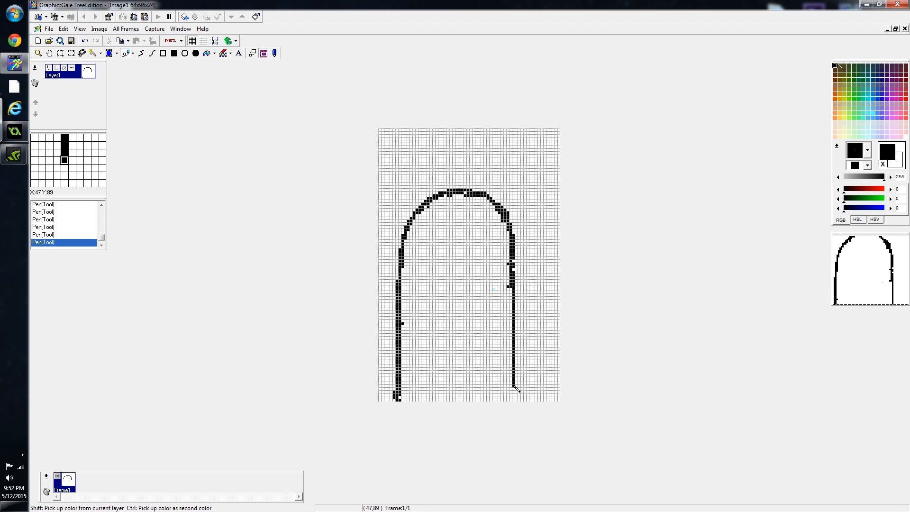
{"action": "left_click_drag", "start_coordinate": [516, 387], "coordinate": [514, 399]}
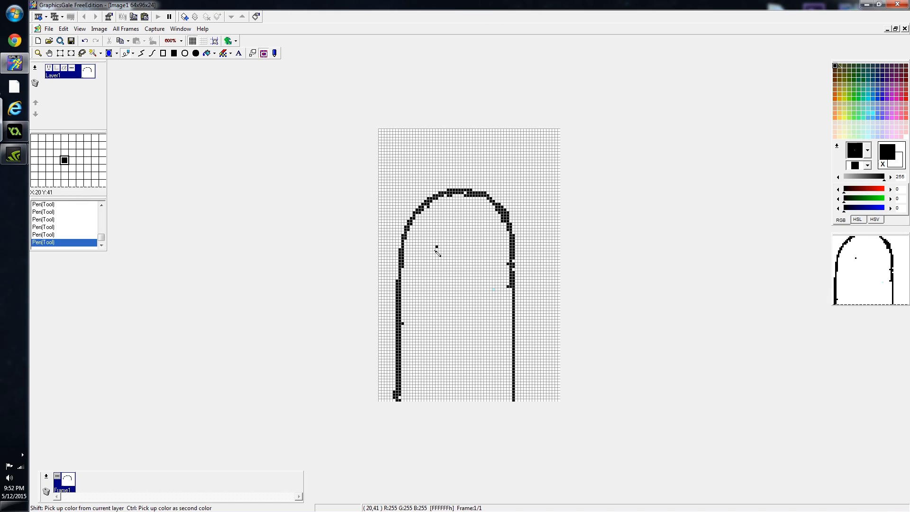
- Erase the stray pixels inside the arch and the bumps on the inner sides of its legs with white
{"action": "left_click", "coordinate": [431, 269], "text": "ctrl"}
{"action": "right_click", "coordinate": [403, 324]}
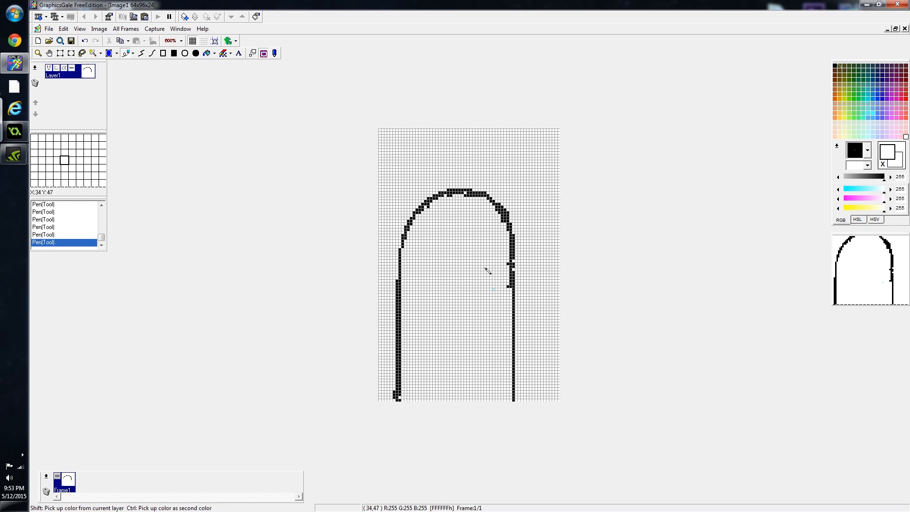
{"action": "left_click", "coordinate": [493, 289]}
{"action": "left_click", "coordinate": [508, 286]}
{"action": "mouse_move", "coordinate": [510, 275]}
{"action": "left_mouse_down"}
{"action": "mouse_move", "coordinate": [508, 264]}
{"action": "mouse_move", "coordinate": [510, 284]}
{"action": "left_mouse_up"}
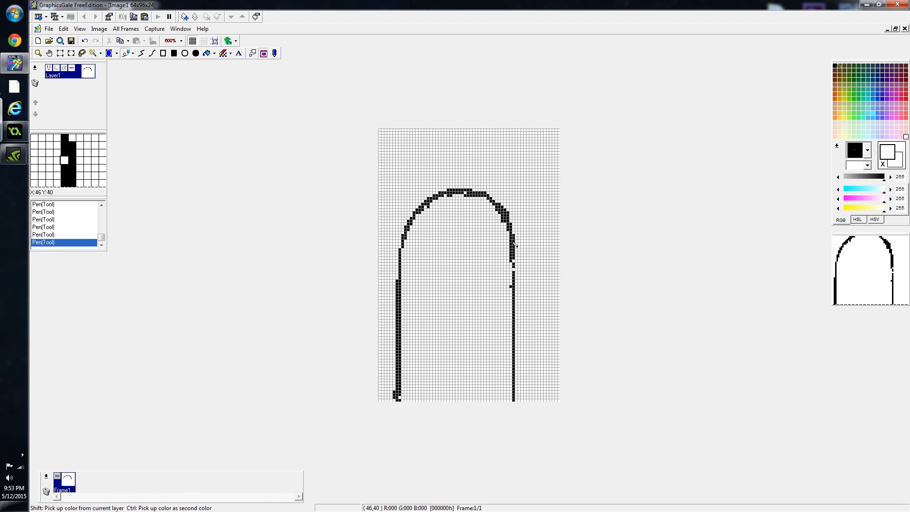
- Thicken the arch's curve and both legs in black, and widen the base of the right leg into a small foot
{"action": "left_click", "coordinate": [514, 286], "text": "ctrl"}
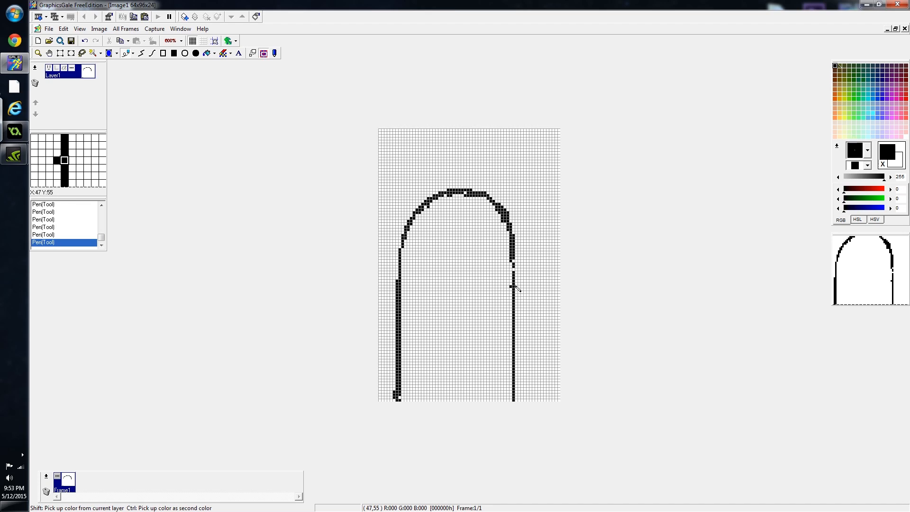
{"action": "left_click", "coordinate": [451, 212]}
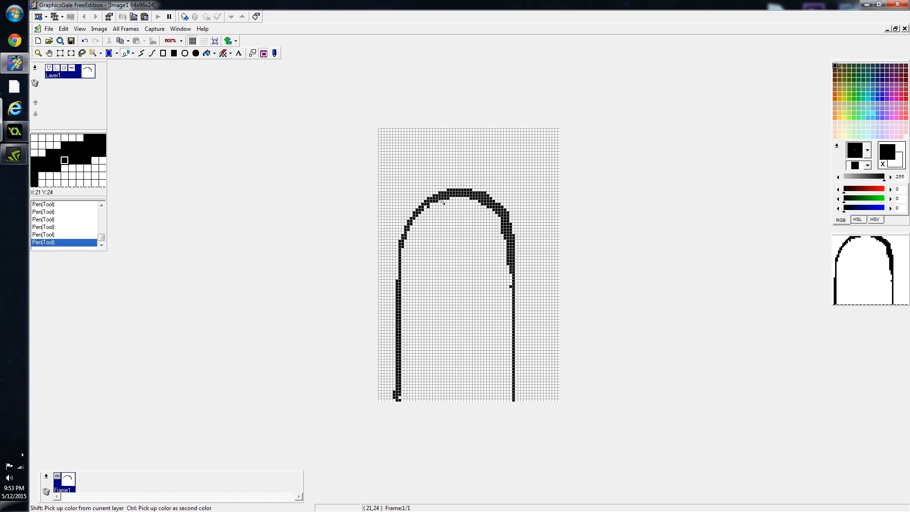
{"action": "mouse_move", "coordinate": [420, 209]}
{"action": "left_mouse_down"}
{"action": "mouse_move", "coordinate": [402, 236]}
{"action": "mouse_move", "coordinate": [414, 217]}
{"action": "mouse_move", "coordinate": [402, 269]}
{"action": "left_mouse_up"}
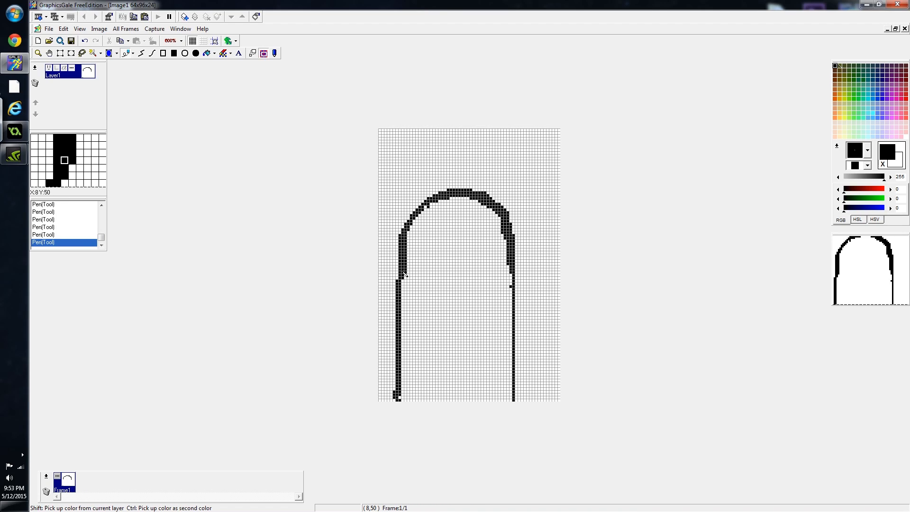
{"action": "left_click", "coordinate": [408, 292]}
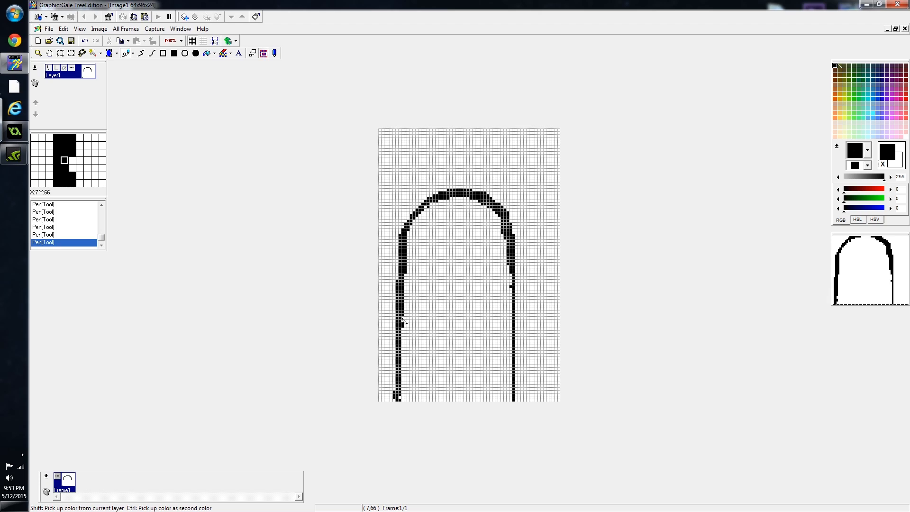
{"action": "left_click_drag", "start_coordinate": [404, 373], "coordinate": [397, 402]}
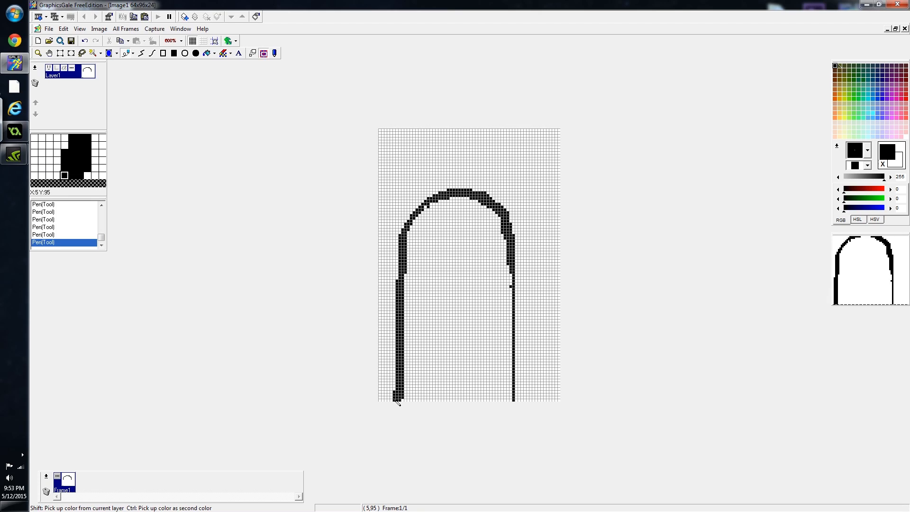
{"action": "left_click_drag", "start_coordinate": [514, 289], "coordinate": [510, 321]}
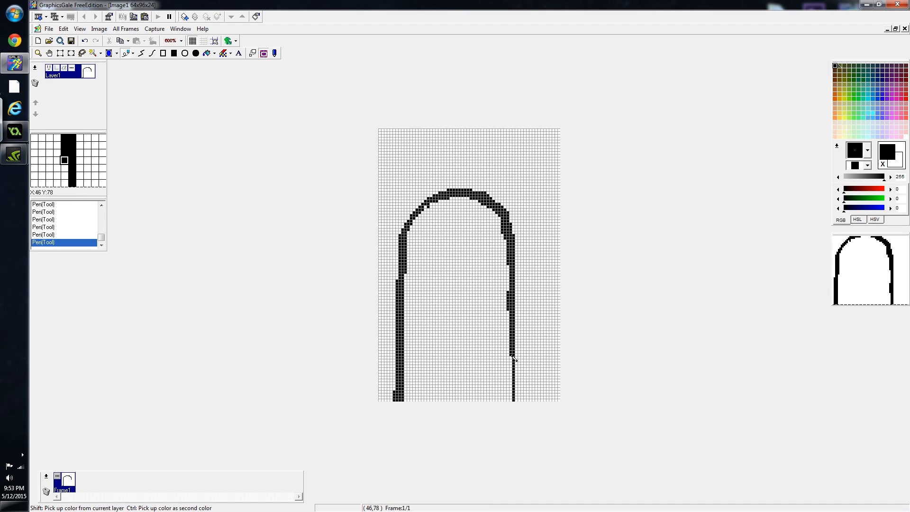
{"action": "left_click_drag", "start_coordinate": [514, 385], "coordinate": [514, 404]}
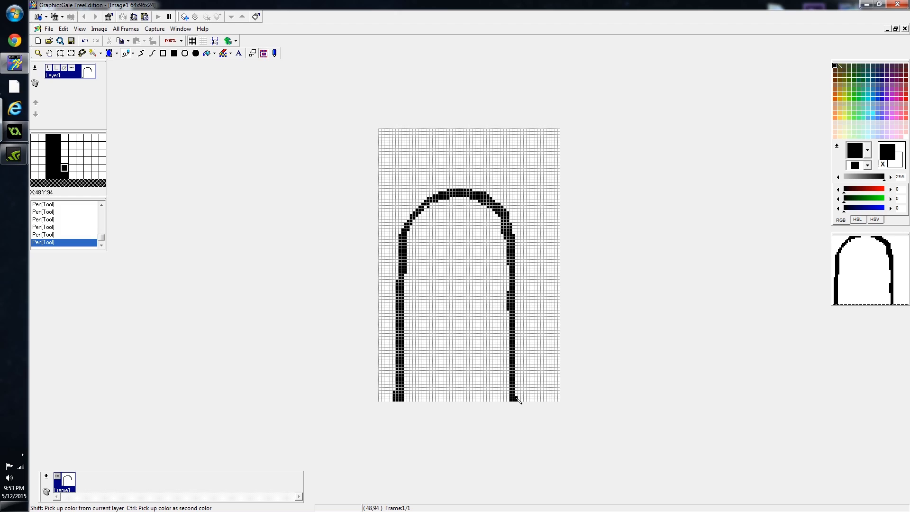
{"action": "left_click", "coordinate": [519, 394]}
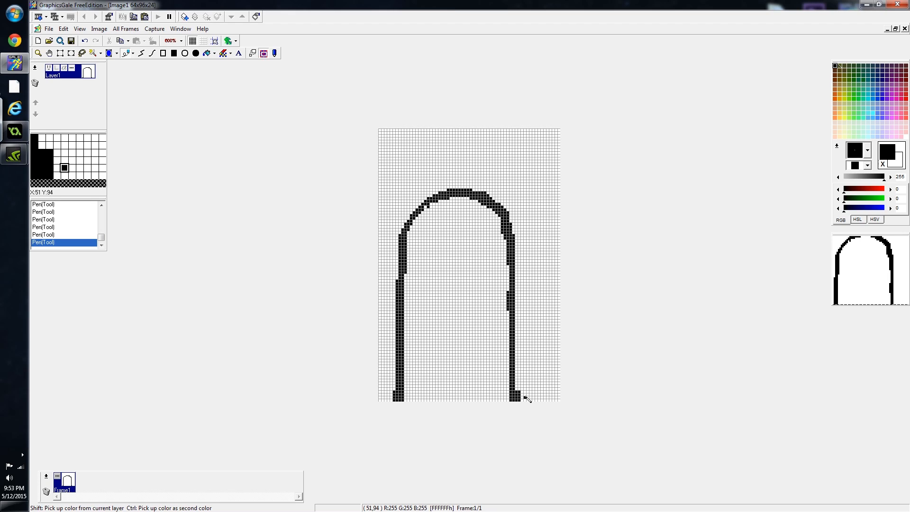
- Select the whole arch with a rectangular selection and shift it 5 pixels to the right
{"action": "left_click", "coordinate": [61, 53]}
{"action": "left_click_drag", "start_coordinate": [389, 179], "coordinate": [548, 422]}
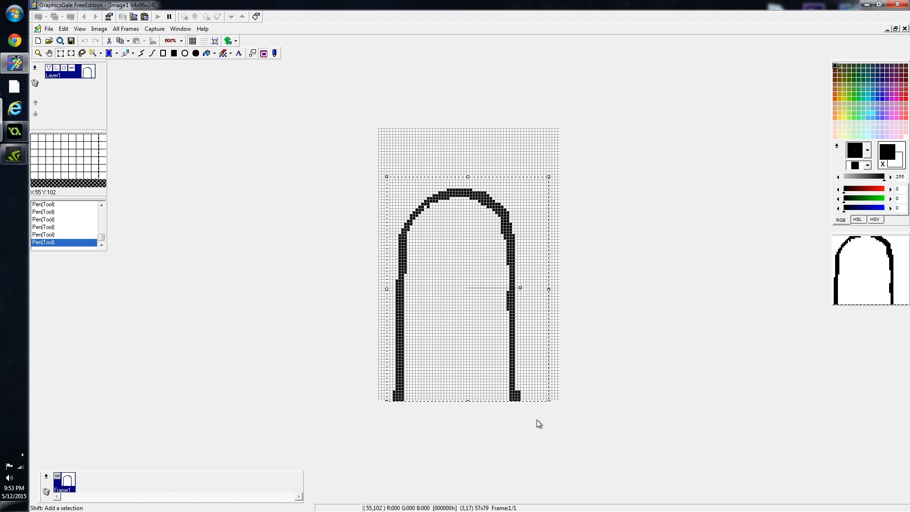
{"action": "key", "text": "Right"}
{"action": "key", "text": "Right"}
{"action": "key", "text": "Right"}
{"action": "key", "text": "Right"}
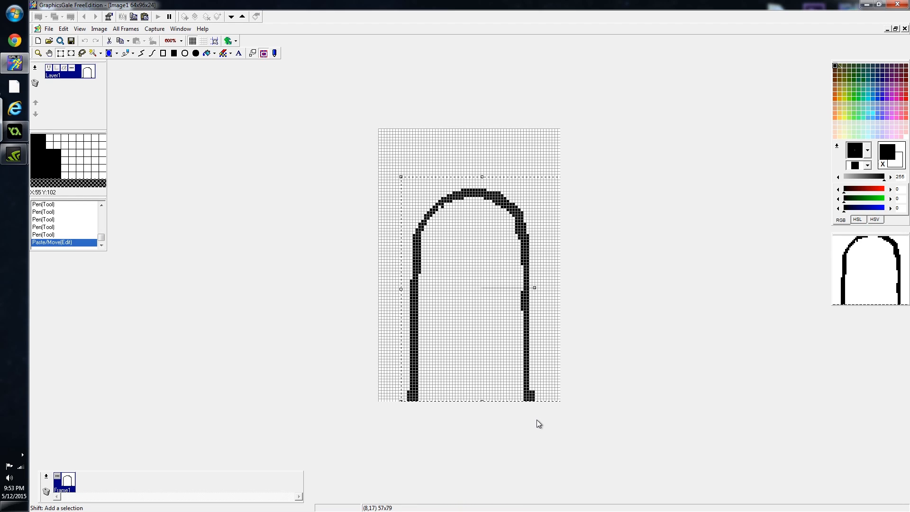
{"action": "key", "text": "Right"}
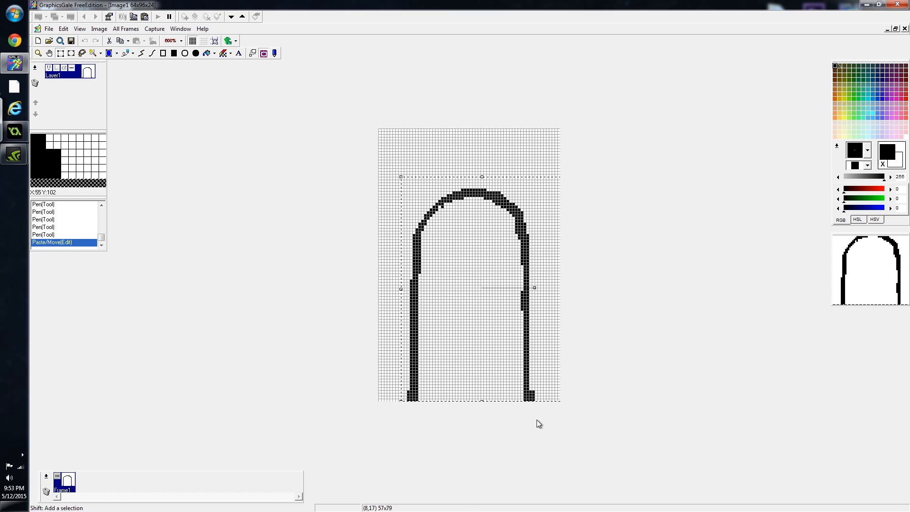
- Thicken the underside of the arch's curve and widen the inner side of its right leg in black with the Pen tool
{"action": "left_click", "coordinate": [125, 53]}
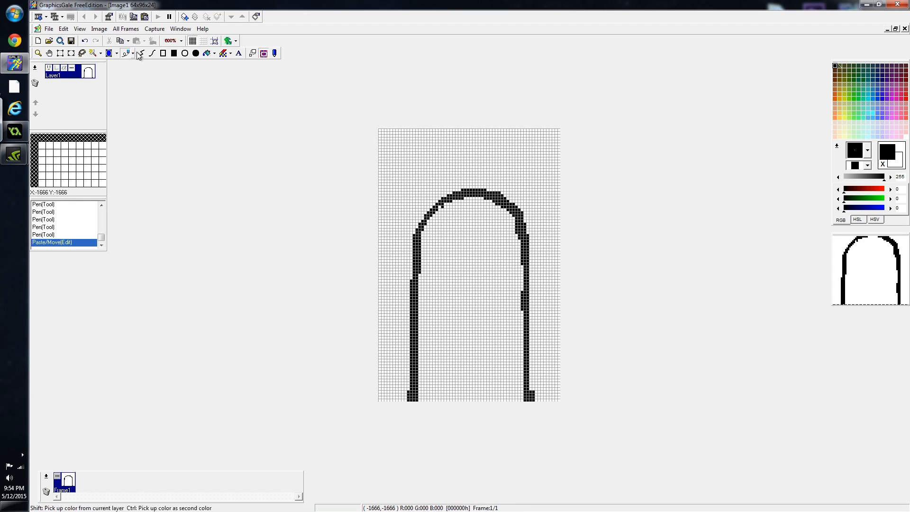
{"action": "left_click", "coordinate": [399, 219]}
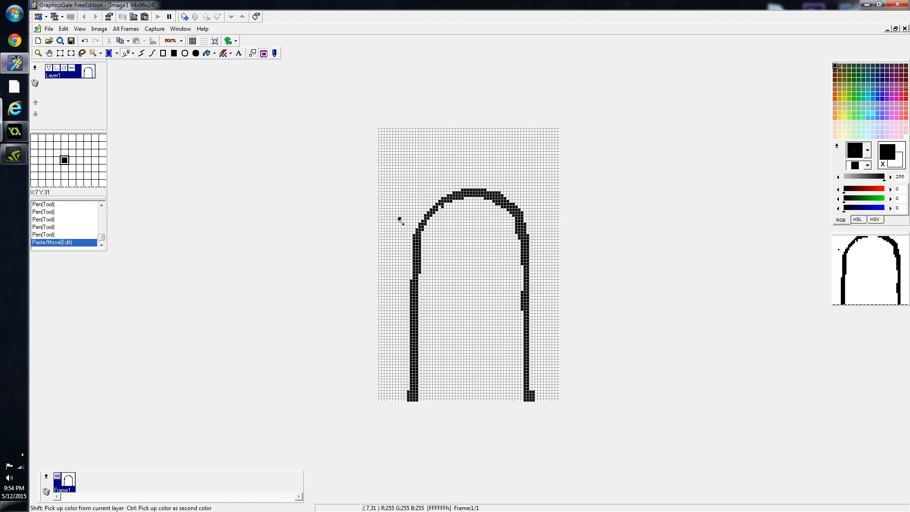
{"action": "left_click", "coordinate": [423, 220]}
{"action": "right_click", "coordinate": [451, 201]}
{"action": "mouse_move", "coordinate": [441, 209]}
{"action": "left_mouse_down"}
{"action": "mouse_move", "coordinate": [469, 199]}
{"action": "mouse_move", "coordinate": [450, 196]}
{"action": "mouse_move", "coordinate": [511, 217]}
{"action": "left_mouse_up"}
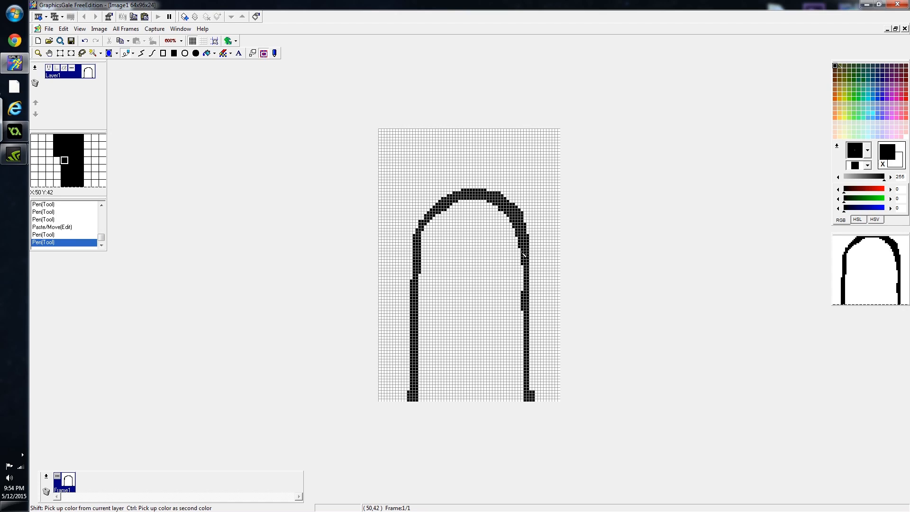
{"action": "left_click_drag", "start_coordinate": [522, 250], "coordinate": [526, 284]}
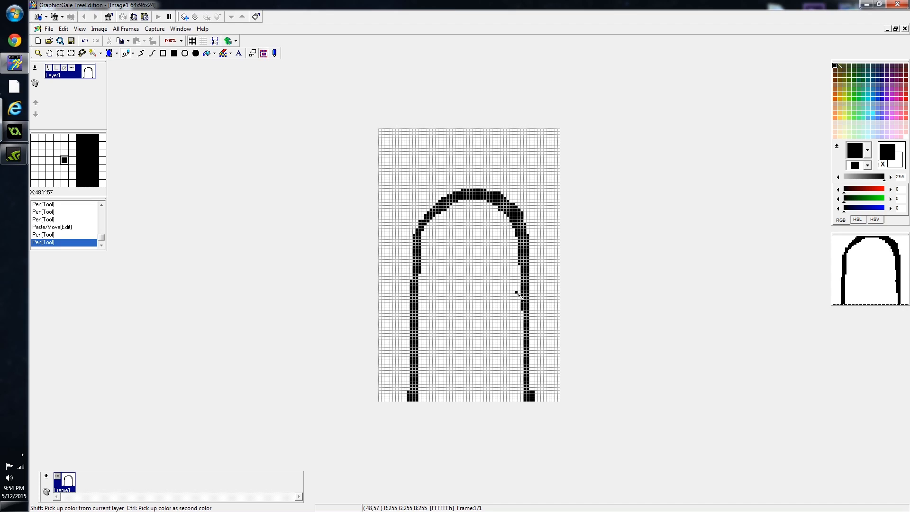
{"action": "left_click", "coordinate": [523, 318]}
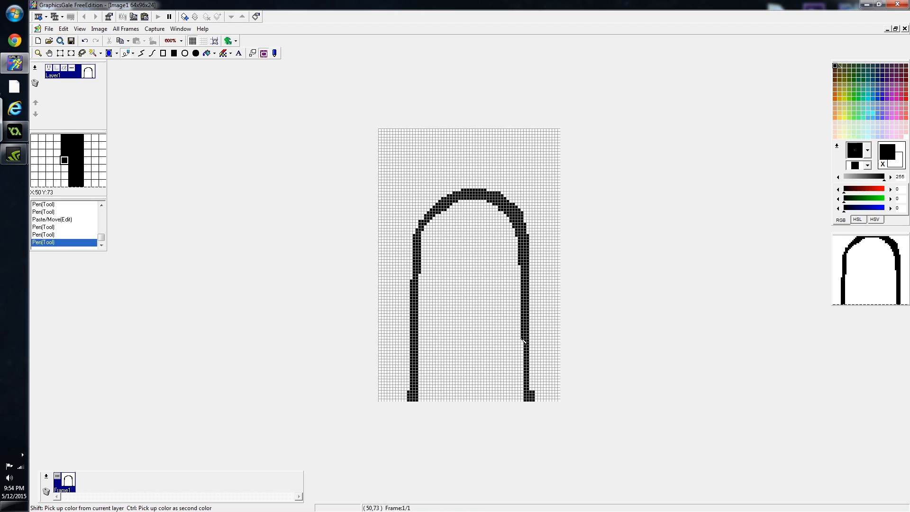
- Thicken the inside of the arch's top further in black and touch up the outer edge of its left leg
{"action": "left_click", "coordinate": [476, 257]}
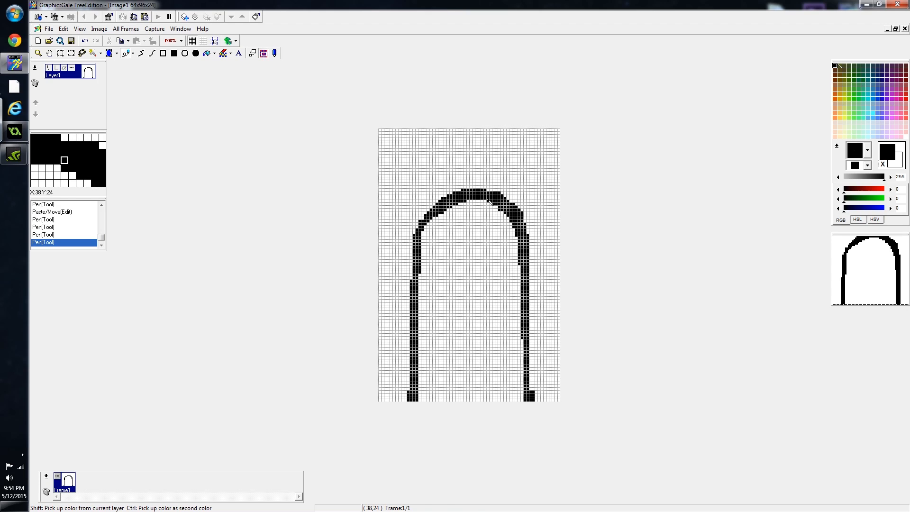
{"action": "left_click", "coordinate": [414, 221]}
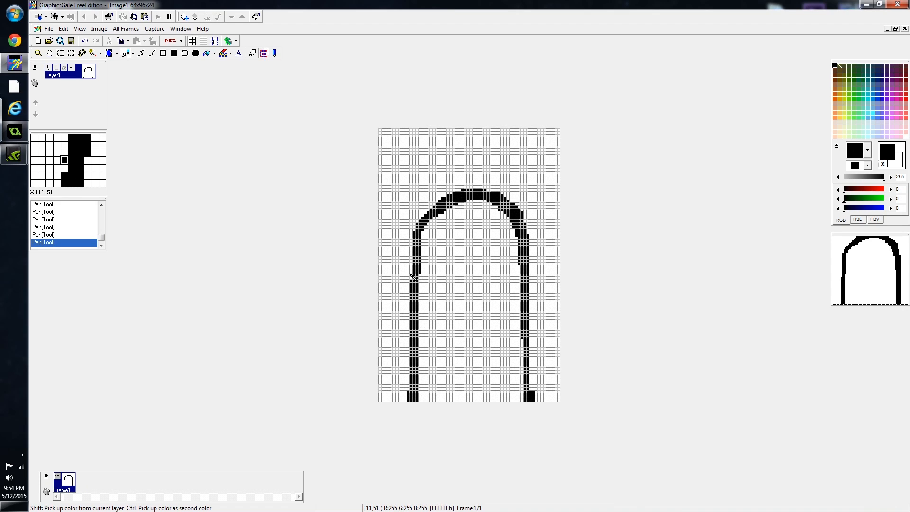
{"action": "left_click", "coordinate": [440, 290]}
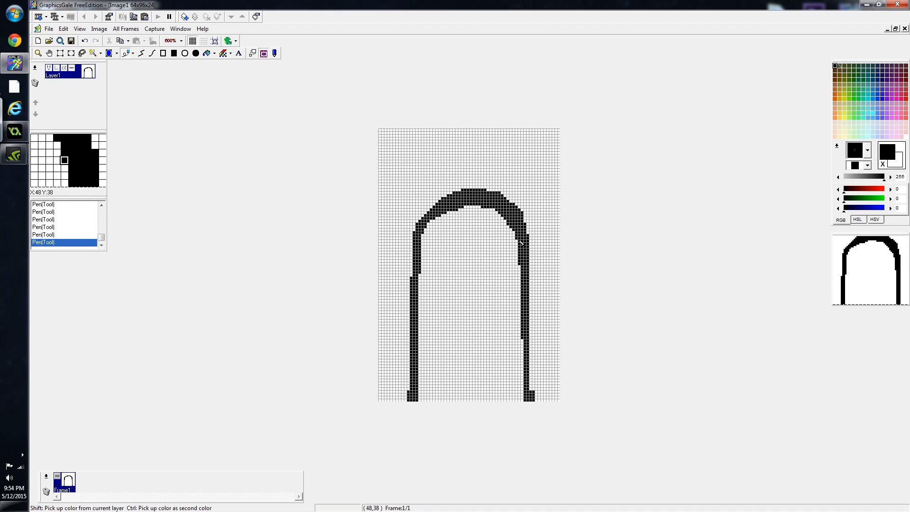
{"action": "left_click", "coordinate": [453, 318]}
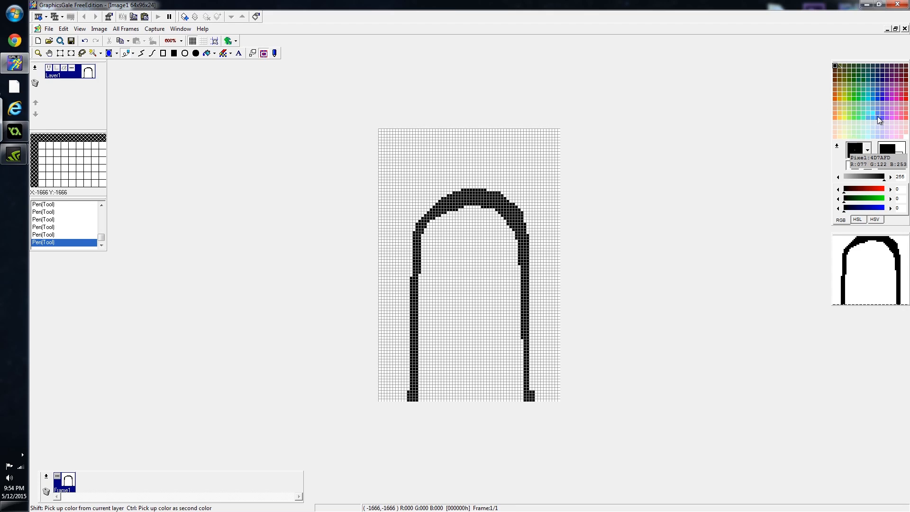
- Flood-fill the arch's interior with green (R1 G109 B68) and recolor its black outline dark green (R39 G77 B33)
{"action": "left_click", "coordinate": [858, 80]}
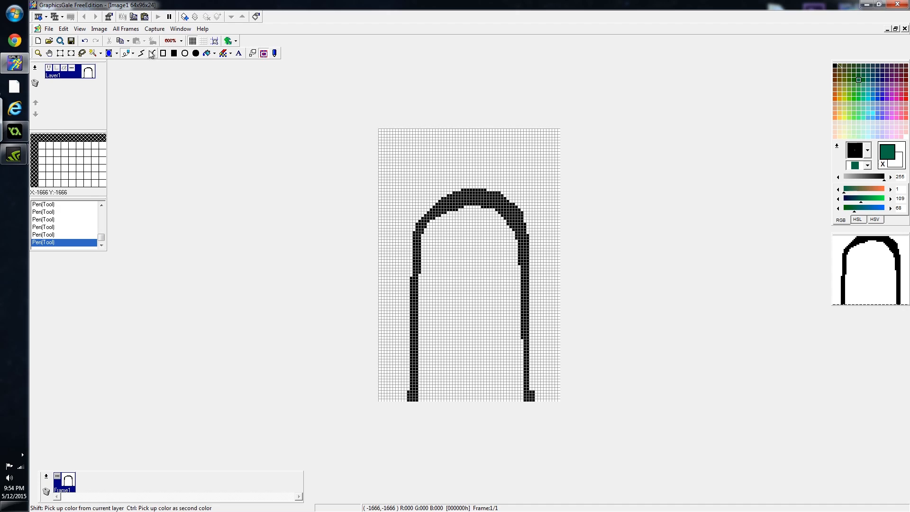
{"action": "left_click", "coordinate": [207, 53]}
{"action": "left_click", "coordinate": [459, 279]}
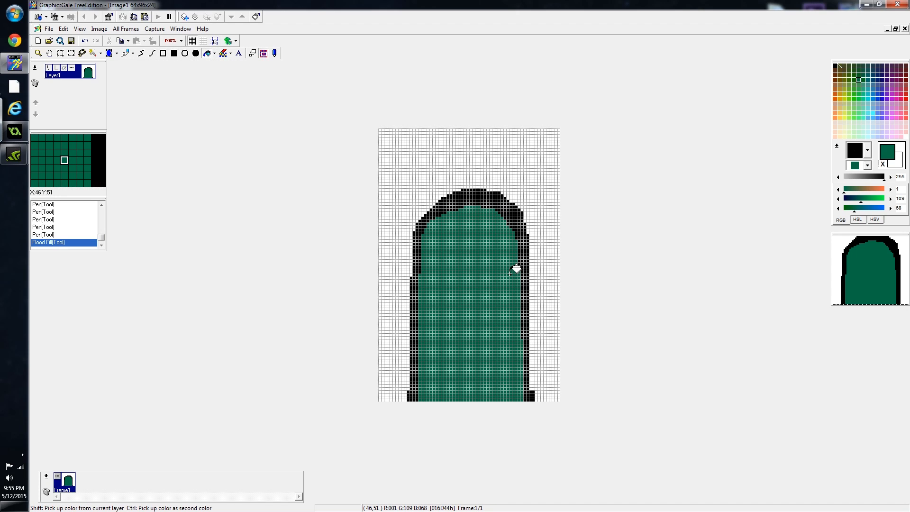
{"action": "left_click", "coordinate": [855, 66]}
{"action": "left_click", "coordinate": [456, 200]}
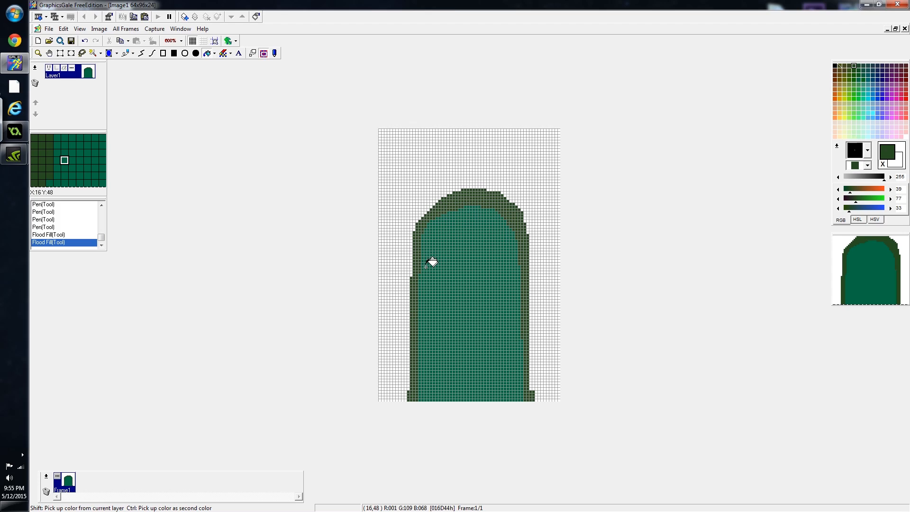
- Hide the pixel grid and draw two dark green squares in the upper body, about 6 pixels wide on the left and 4 on the right
{"action": "left_click", "coordinate": [203, 41]}
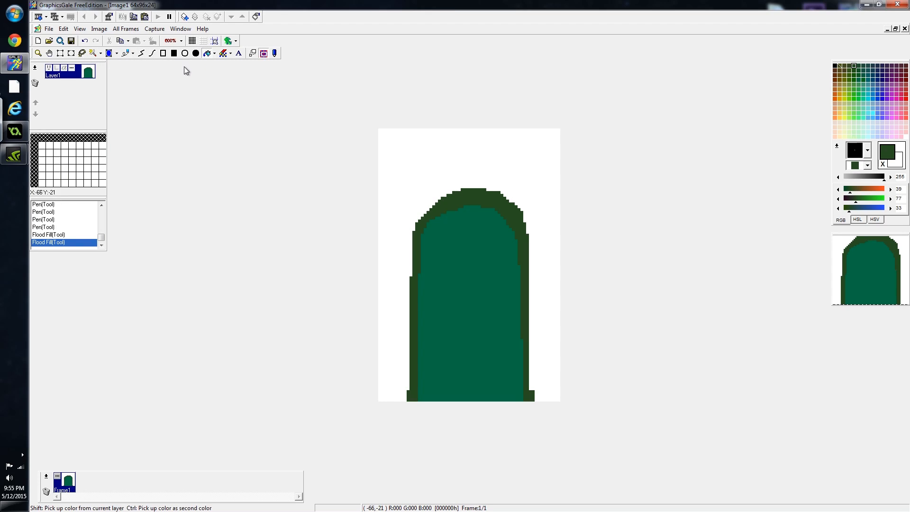
{"action": "left_click", "coordinate": [126, 53]}
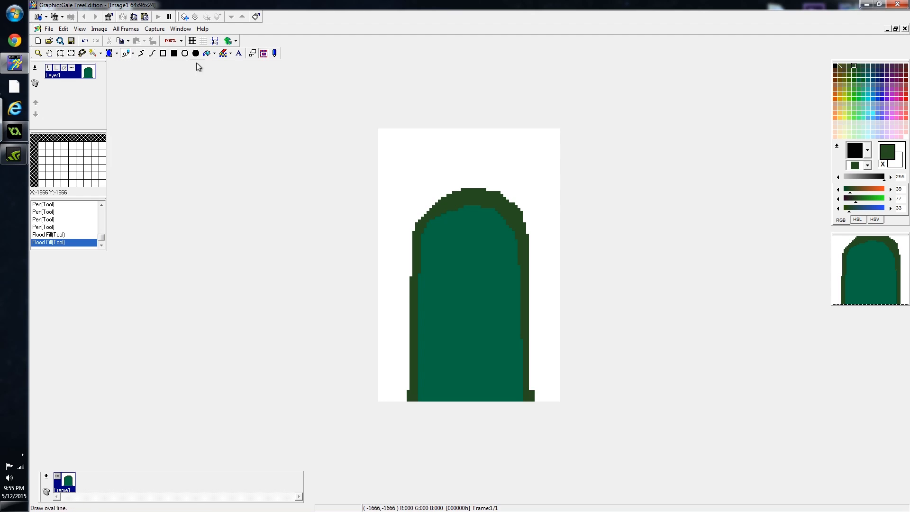
{"action": "left_click", "coordinate": [455, 287]}
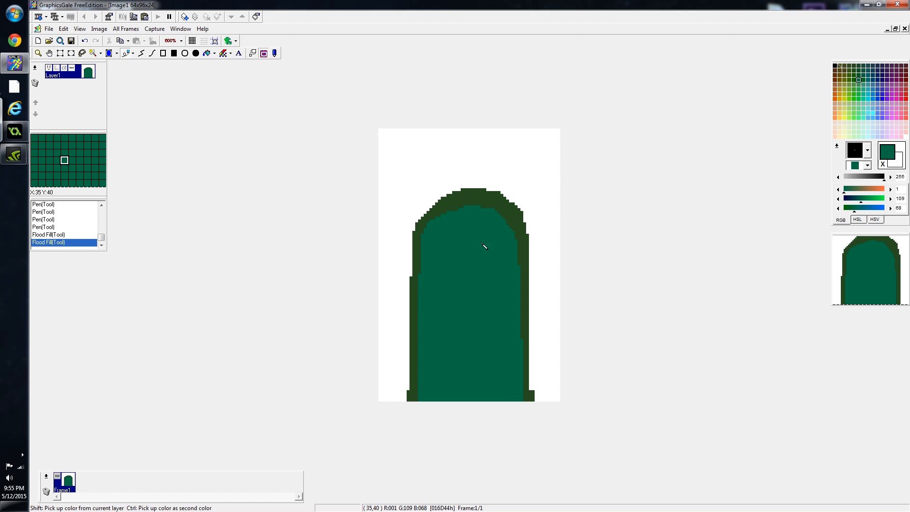
{"action": "left_click", "coordinate": [480, 206]}
{"action": "left_click", "coordinate": [442, 267]}
{"action": "mouse_move", "coordinate": [440, 266]}
{"action": "left_mouse_down"}
{"action": "mouse_move", "coordinate": [444, 253]}
{"action": "mouse_move", "coordinate": [454, 265]}
{"action": "left_mouse_up"}
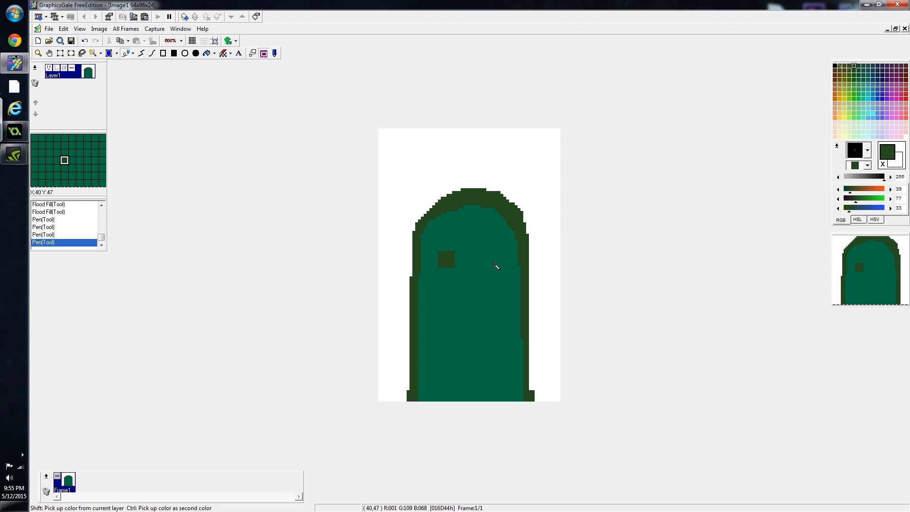
{"action": "left_click", "coordinate": [494, 266]}
- Try a narrow dark green opening outline at the base of the body, and paint over it with the body's green
{"action": "left_click_drag", "start_coordinate": [454, 401], "coordinate": [453, 383]}
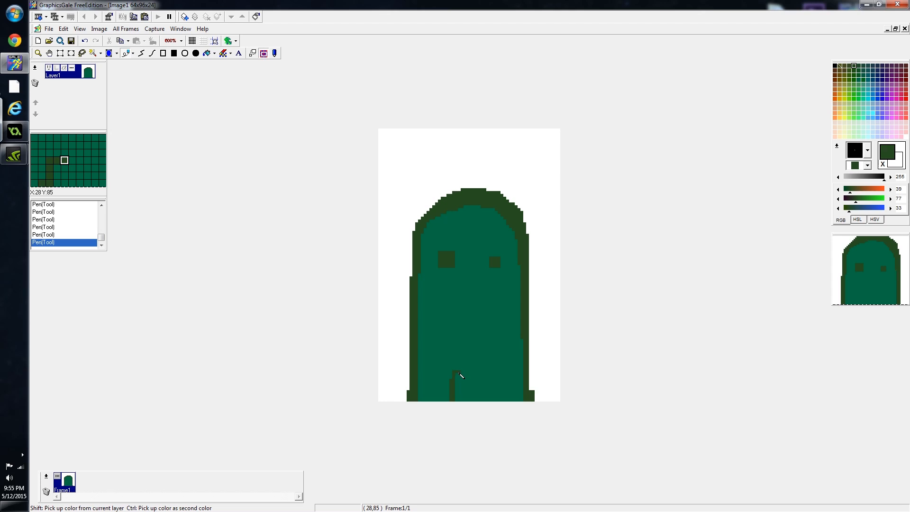
{"action": "mouse_move", "coordinate": [473, 393]}
{"action": "left_mouse_down"}
{"action": "mouse_move", "coordinate": [459, 350]}
{"action": "mouse_move", "coordinate": [453, 388]}
{"action": "mouse_move", "coordinate": [467, 378]}
{"action": "mouse_move", "coordinate": [448, 401]}
{"action": "mouse_move", "coordinate": [467, 378]}
{"action": "left_mouse_up"}
{"action": "right_click", "coordinate": [462, 367]}
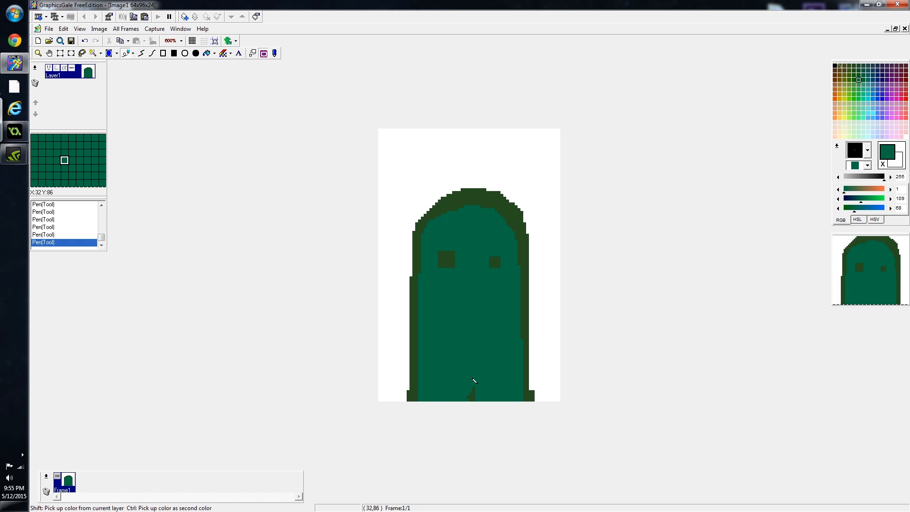
{"action": "left_click", "coordinate": [473, 399]}
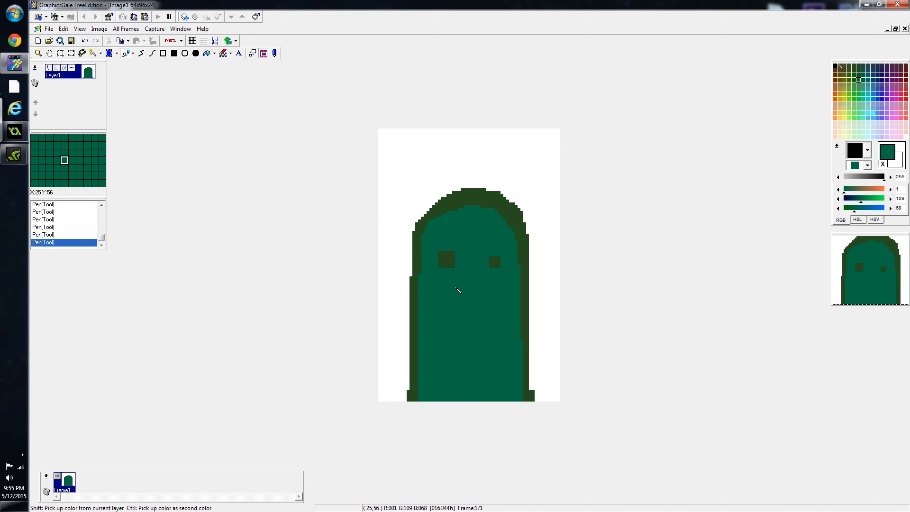
{"action": "left_click", "coordinate": [127, 53]}
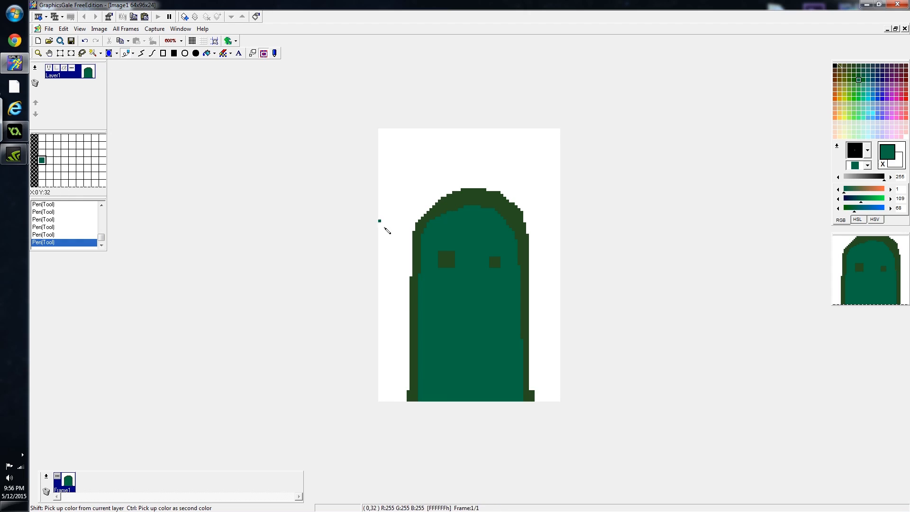
{"action": "right_click", "coordinate": [419, 270]}
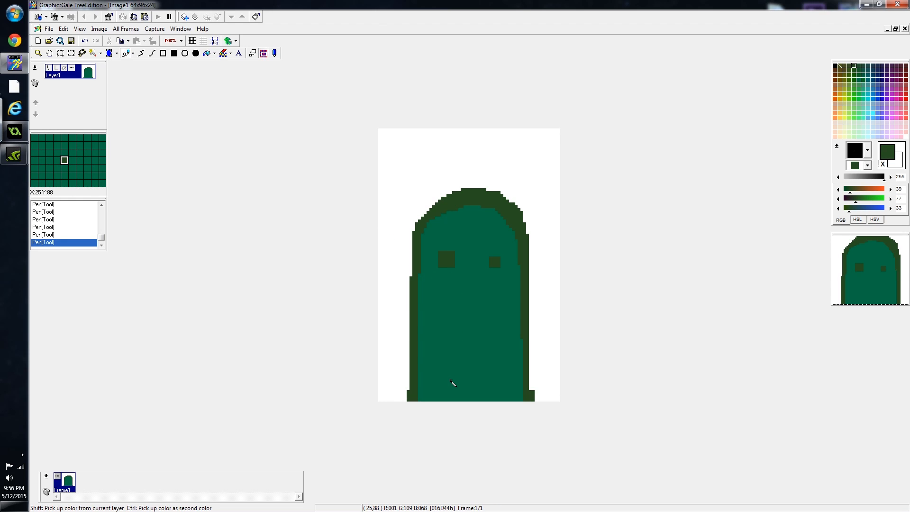
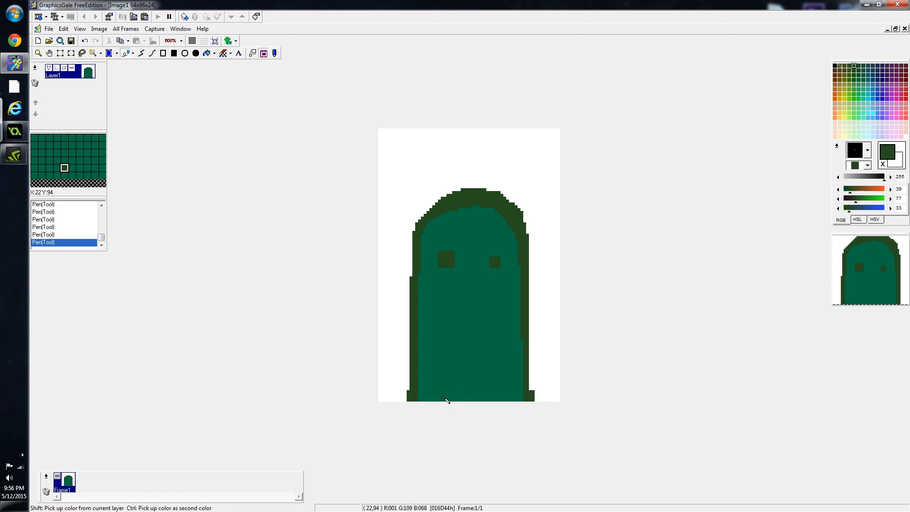
- Copy the whole mushroom from frame 4 of Mushroom_native.gal with a rectangular selection and return to the green sprite's image
{"action": "left_click", "coordinate": [895, 30]}
{"action": "left_click", "coordinate": [360, 259]}
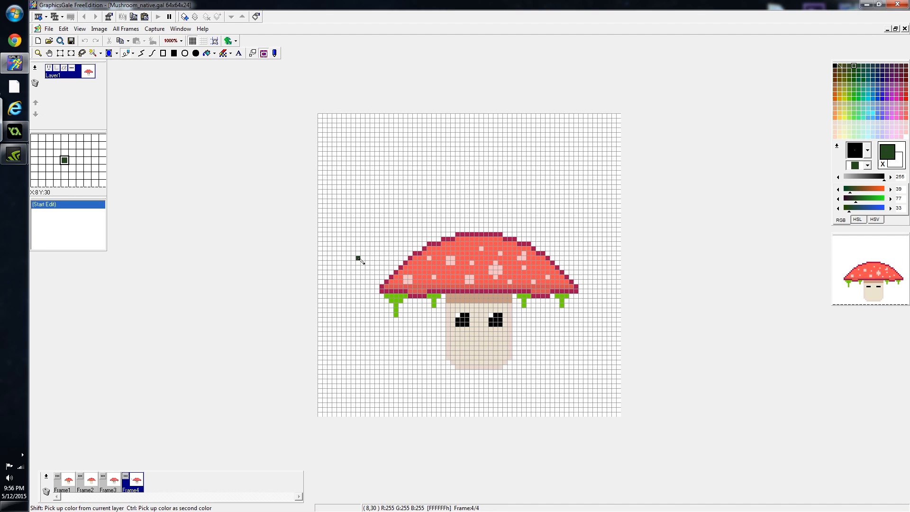
{"action": "left_click", "coordinate": [61, 53]}
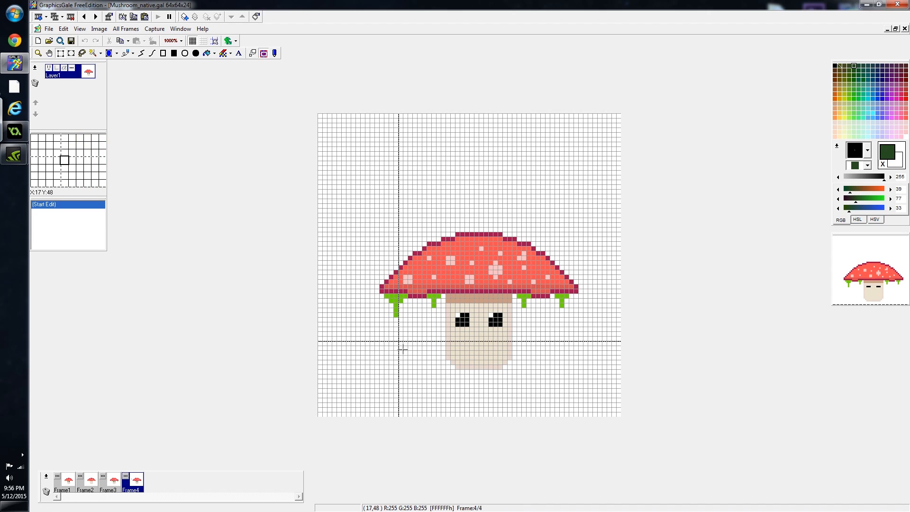
{"action": "left_click_drag", "start_coordinate": [375, 379], "coordinate": [593, 218]}
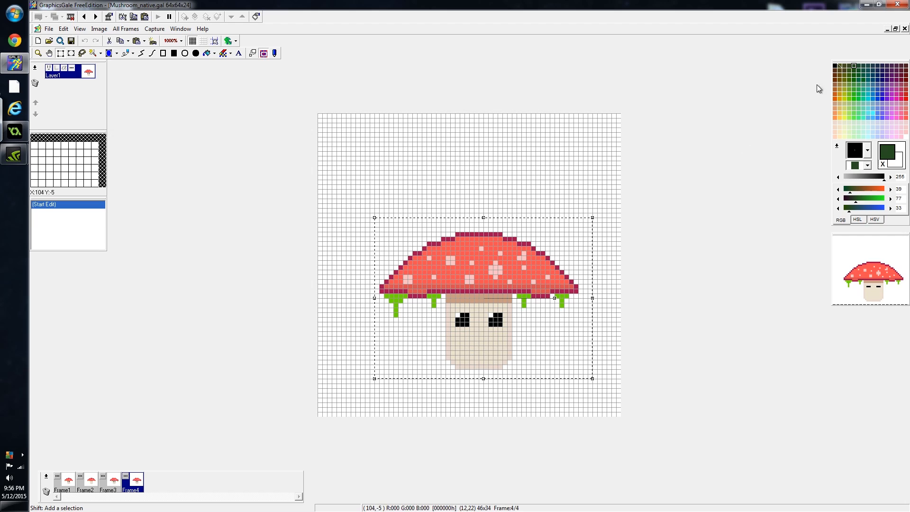
{"action": "left_click", "coordinate": [886, 29]}
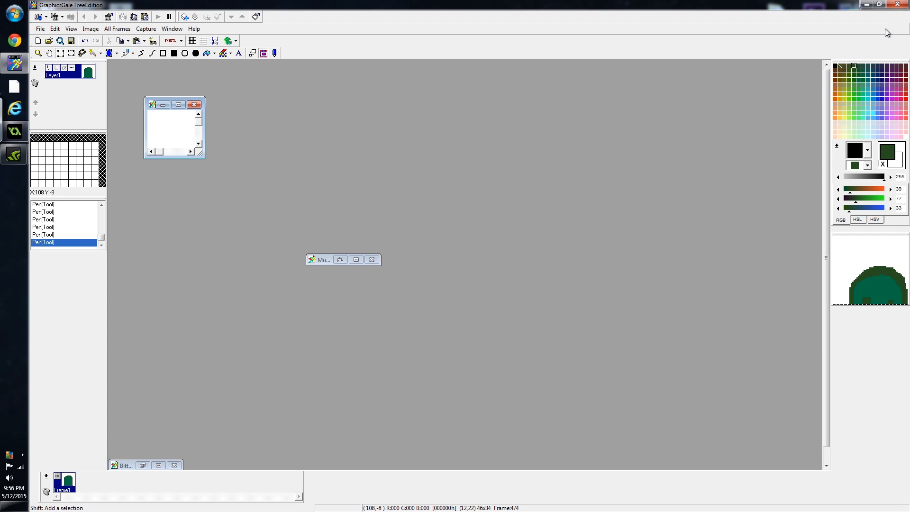
{"action": "left_click", "coordinate": [357, 259]}
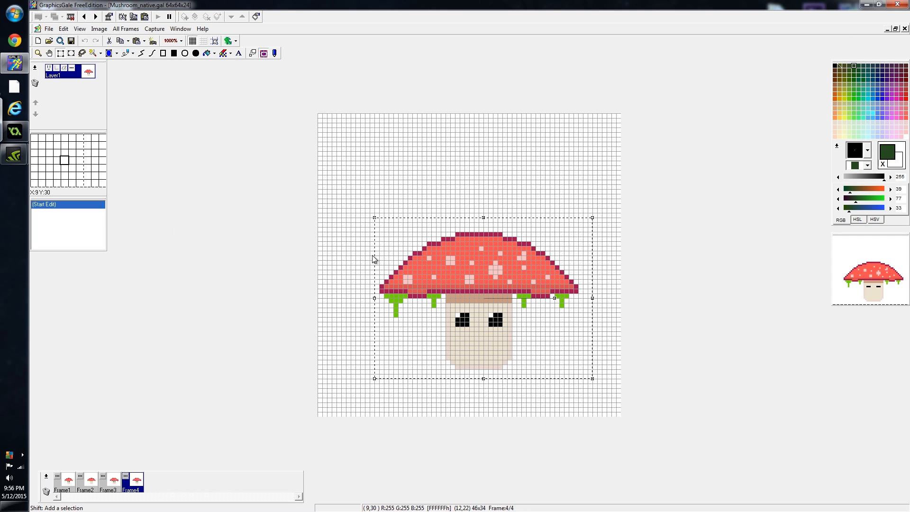
{"action": "left_click", "coordinate": [887, 29]}
{"action": "left_click", "coordinate": [179, 104]}
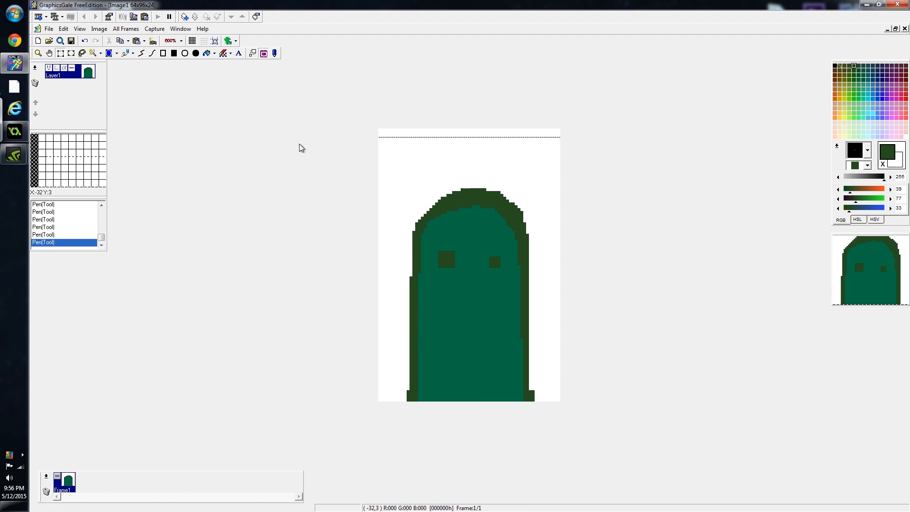
- Paste the mushroom over the base of the green body to compare their sizes, and remove it
{"action": "key", "text": "ctrl+v"}
{"action": "left_click_drag", "start_coordinate": [435, 196], "coordinate": [466, 377]}
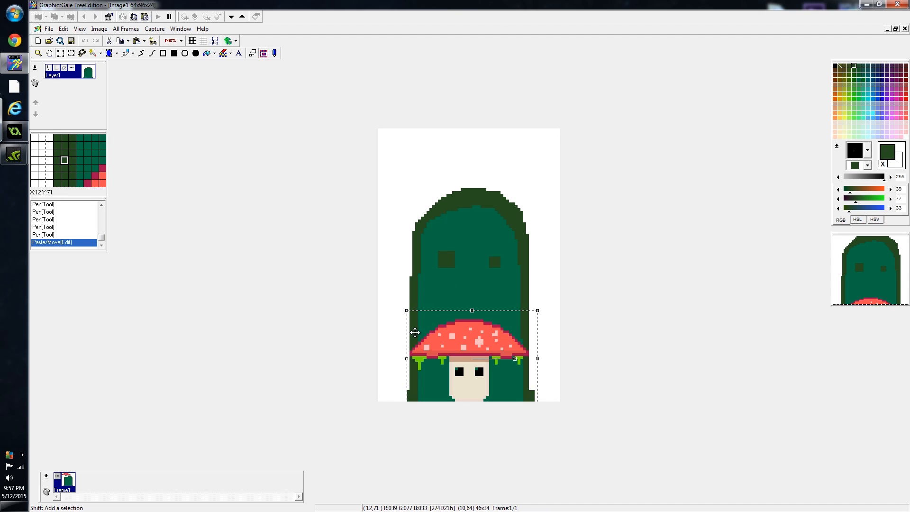
{"action": "key", "text": "Delete"}
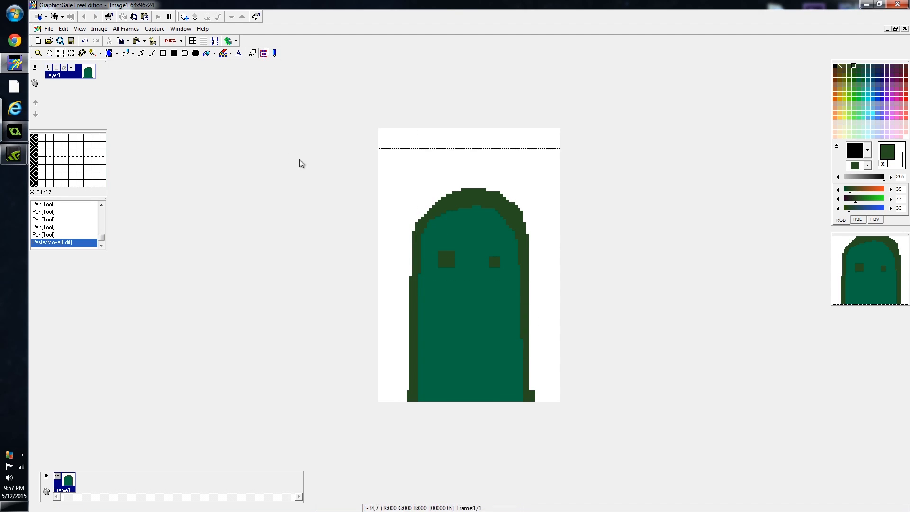
- Draw a dark green arched opening about 29 pixels wide and 29 pixels tall at the body's base, thicken its outline and flood-fill it
{"action": "left_click", "coordinate": [125, 53]}
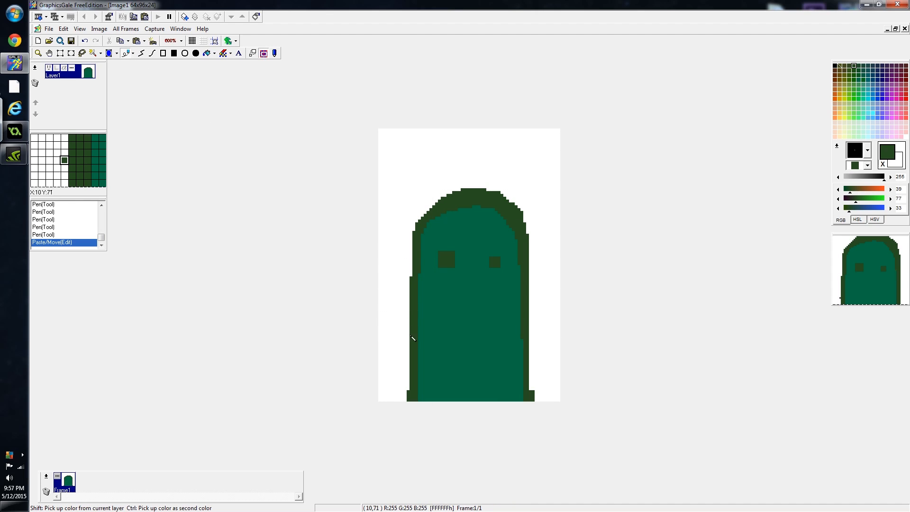
{"action": "left_click_drag", "start_coordinate": [437, 401], "coordinate": [437, 375]}
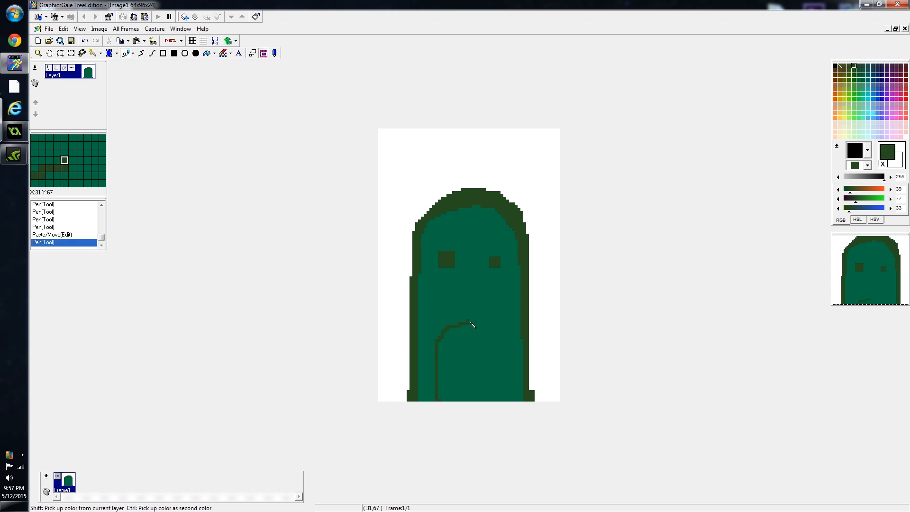
{"action": "left_click_drag", "start_coordinate": [510, 349], "coordinate": [516, 401]}
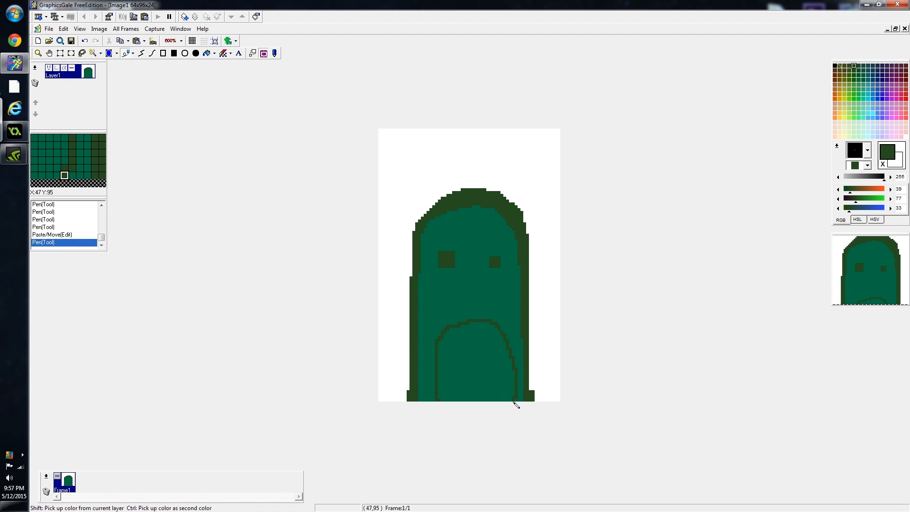
{"action": "left_click", "coordinate": [437, 383]}
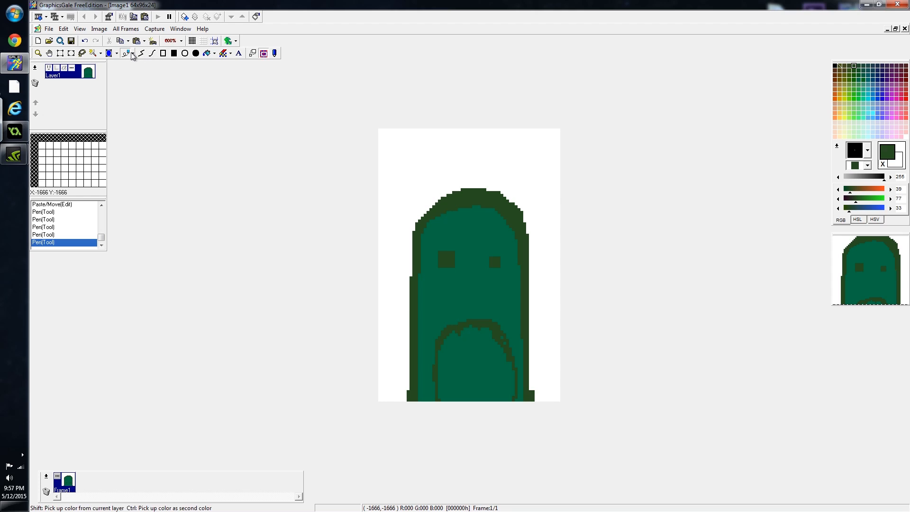
{"action": "left_click", "coordinate": [206, 54]}
{"action": "left_click", "coordinate": [473, 385]}
{"action": "left_click", "coordinate": [125, 54]}
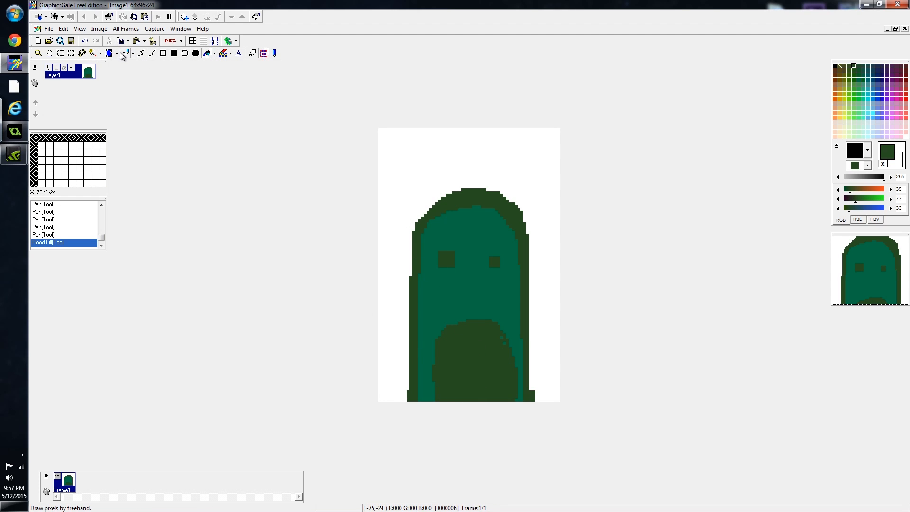
- Fill the speckles in the dark green opening with the Pen tool, round its top higher and extend its side outward
{"action": "left_click", "coordinate": [437, 383]}
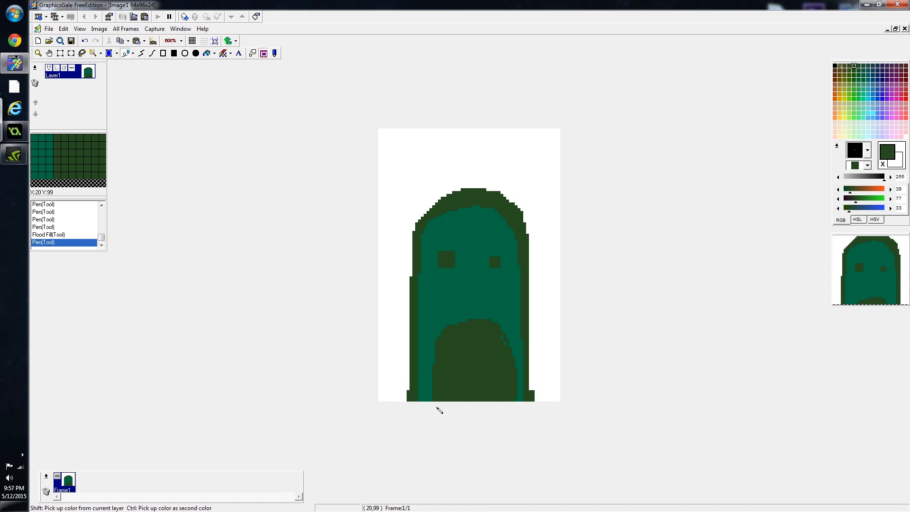
{"action": "left_click_drag", "start_coordinate": [503, 337], "coordinate": [506, 343]}
{"action": "mouse_move", "coordinate": [446, 333]}
{"action": "left_mouse_down"}
{"action": "mouse_move", "coordinate": [467, 316]}
{"action": "mouse_move", "coordinate": [480, 319]}
{"action": "left_mouse_up"}
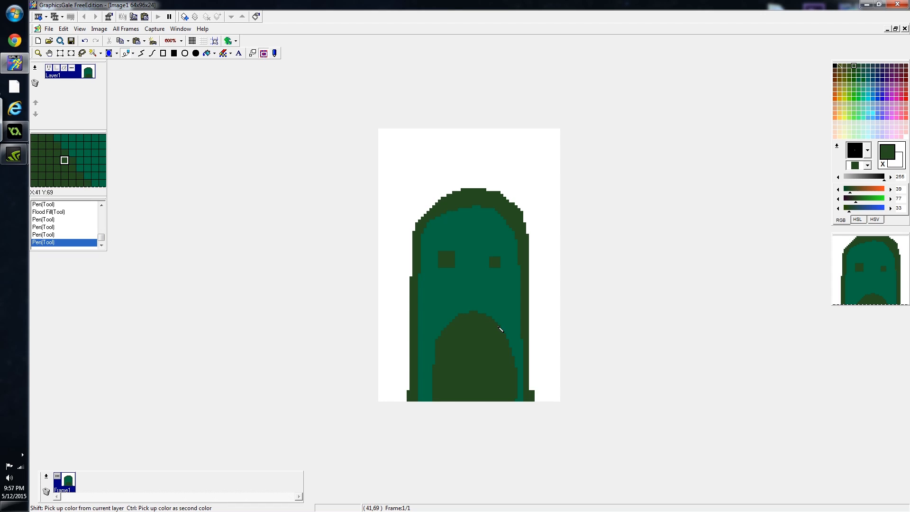
{"action": "left_click", "coordinate": [447, 336]}
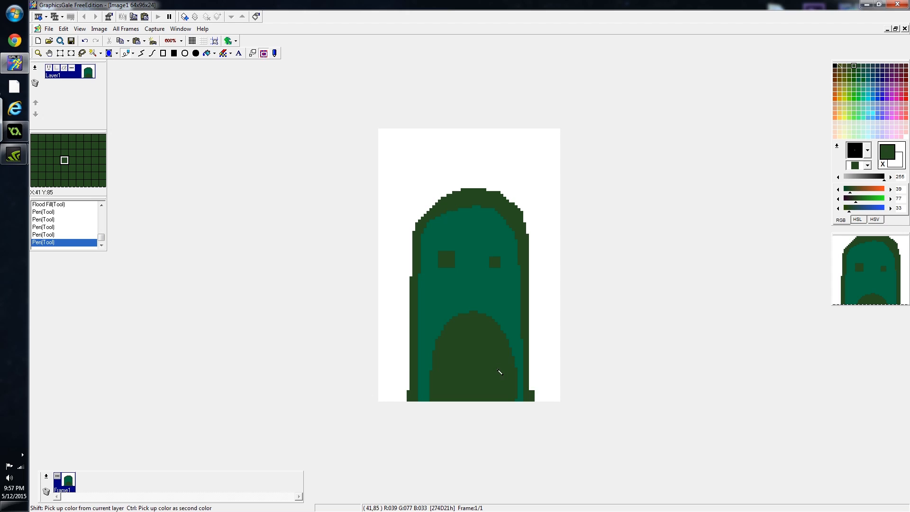
- Paste the copied mushroom over the green sprite to compare sizes, and delete the pasted copy
{"action": "key", "text": "ctrl+v"}
{"action": "left_click_drag", "start_coordinate": [444, 194], "coordinate": [395, 221]}
{"action": "key", "text": "Up"}
{"action": "key", "text": "Delete"}
- Widen the opening's lower sides in dark green and raise its top slightly, undoing a stray stroke and sampling the body's green
{"action": "left_click", "coordinate": [126, 53]}
{"action": "mouse_move", "coordinate": [435, 373]}
{"action": "left_mouse_down"}
{"action": "mouse_move", "coordinate": [433, 362]}
{"action": "mouse_move", "coordinate": [433, 373]}
{"action": "left_mouse_up"}
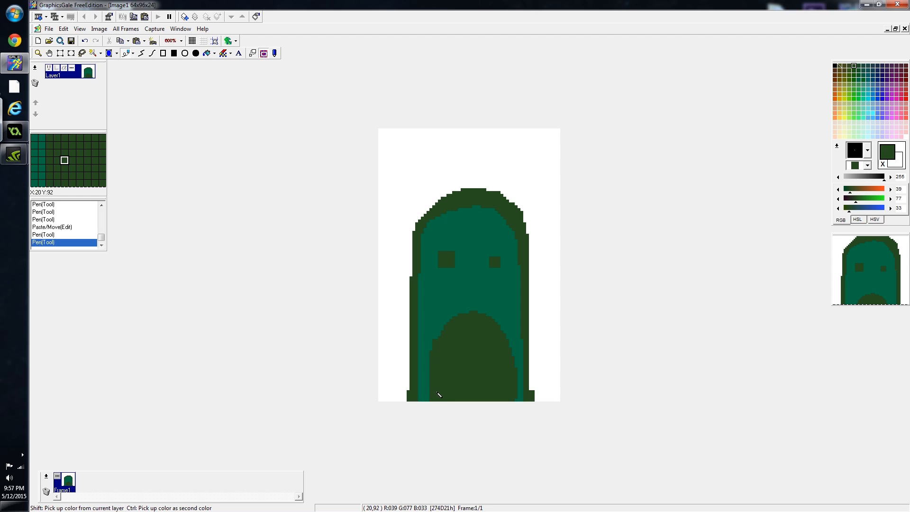
{"action": "left_click_drag", "start_coordinate": [429, 399], "coordinate": [427, 372]}
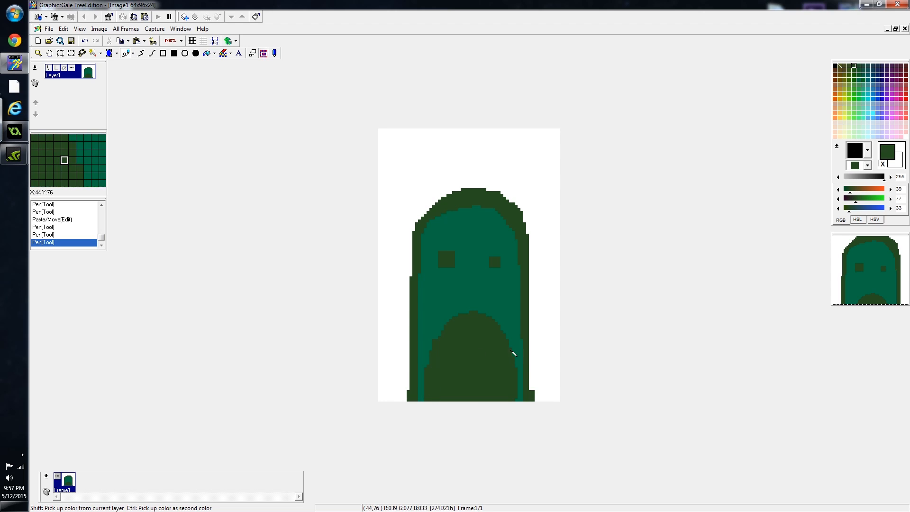
{"action": "left_click_drag", "start_coordinate": [516, 366], "coordinate": [515, 396]}
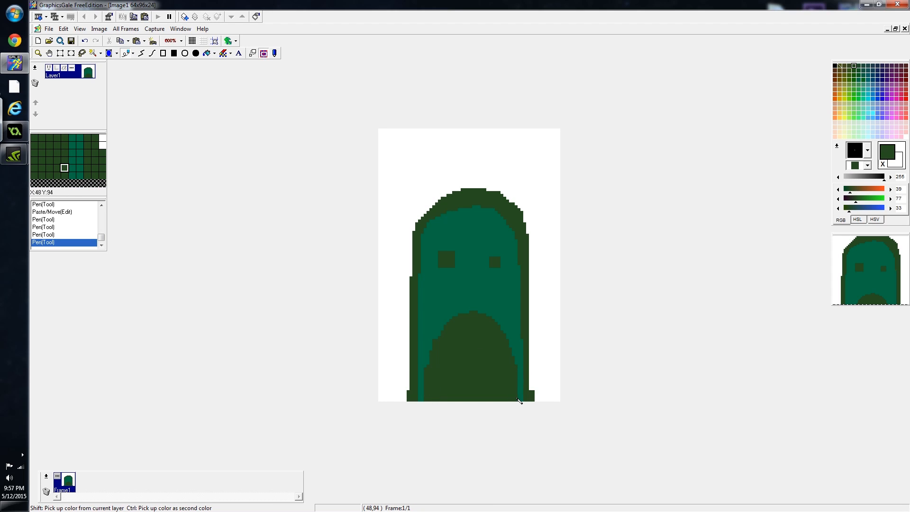
{"action": "left_click", "coordinate": [444, 342]}
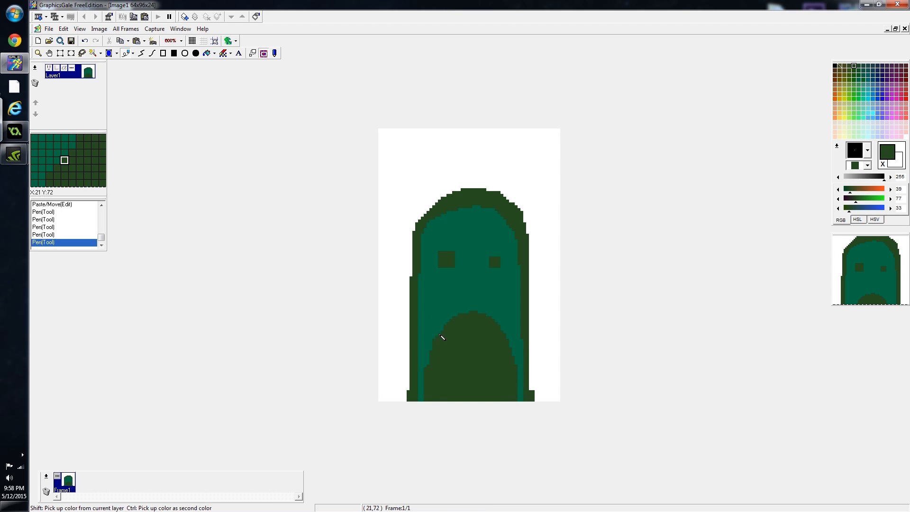
{"action": "left_click", "coordinate": [484, 316]}
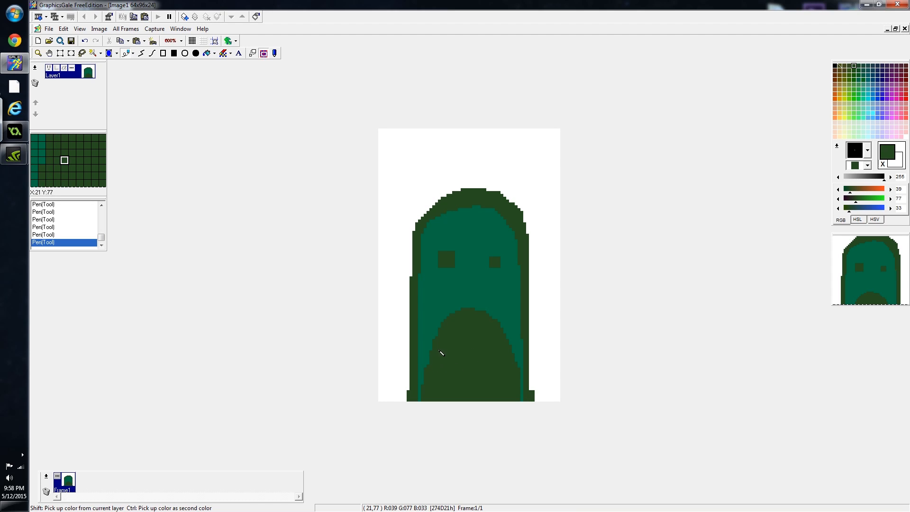
{"action": "key", "text": "ctrl+z"}
{"action": "left_click", "coordinate": [426, 355], "text": "shift"}
{"action": "left_click", "coordinate": [451, 378]}
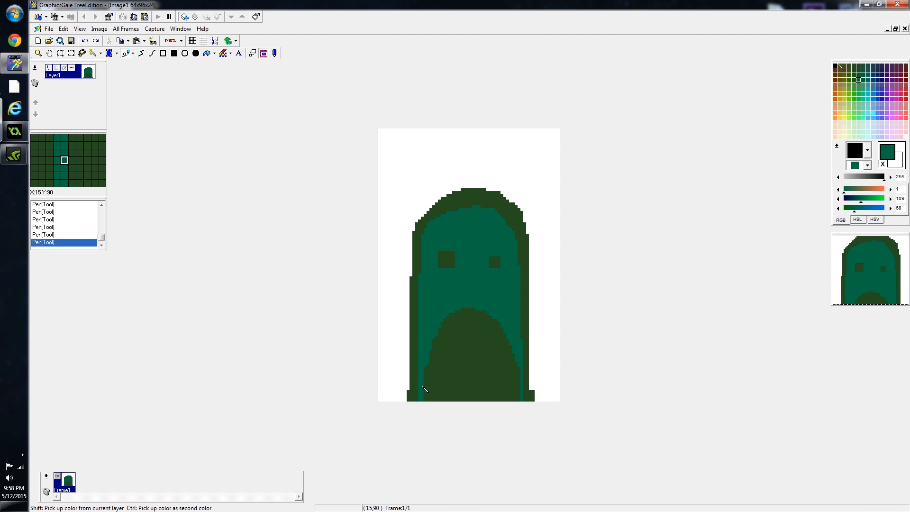
- Paste the mushroom into the widened opening to check that it fits, and delete it
{"action": "key", "text": "ctrl+v"}
{"action": "left_click_drag", "start_coordinate": [476, 195], "coordinate": [479, 374]}
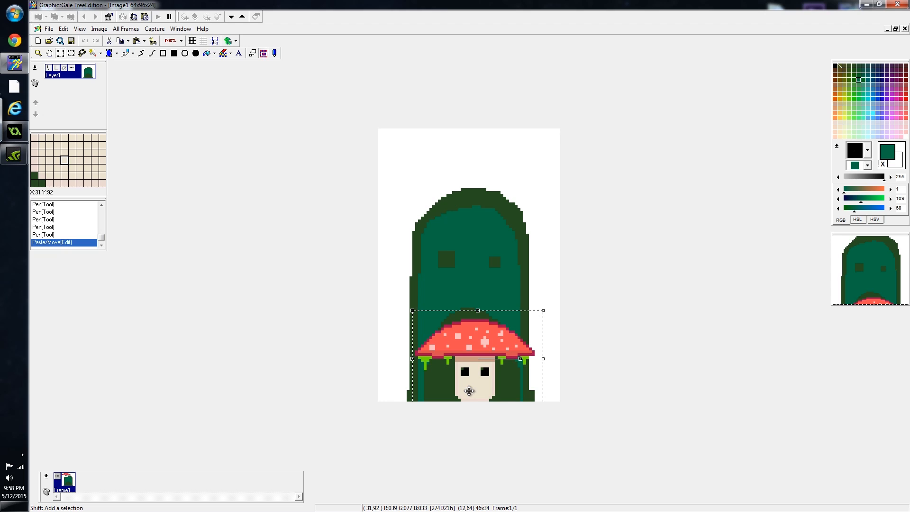
{"action": "key", "text": "Delete"}
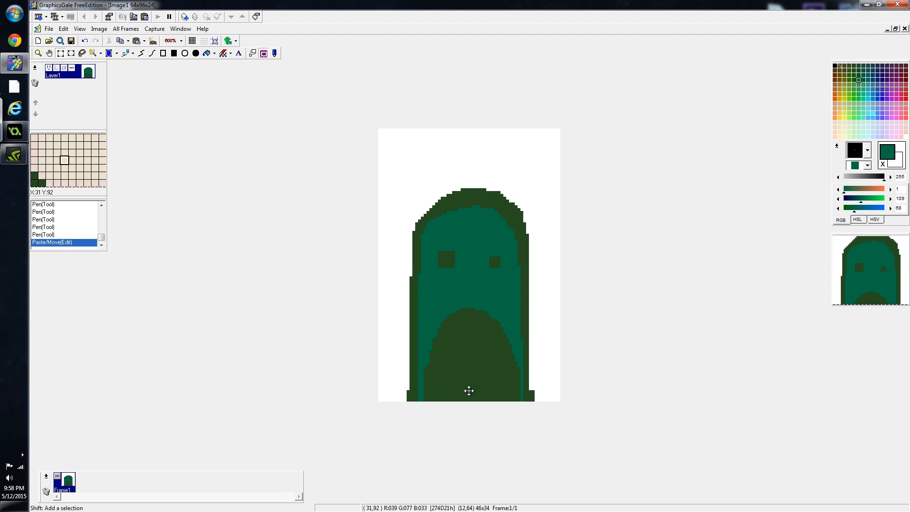
- Sample the dark green and reshape the stepped left edge of the opening into a smoother curve
{"action": "left_click", "coordinate": [125, 52]}
{"action": "right_click", "coordinate": [442, 359]}
{"action": "left_click", "coordinate": [429, 363]}
{"action": "left_click", "coordinate": [429, 360]}
{"action": "left_click", "coordinate": [432, 350]}
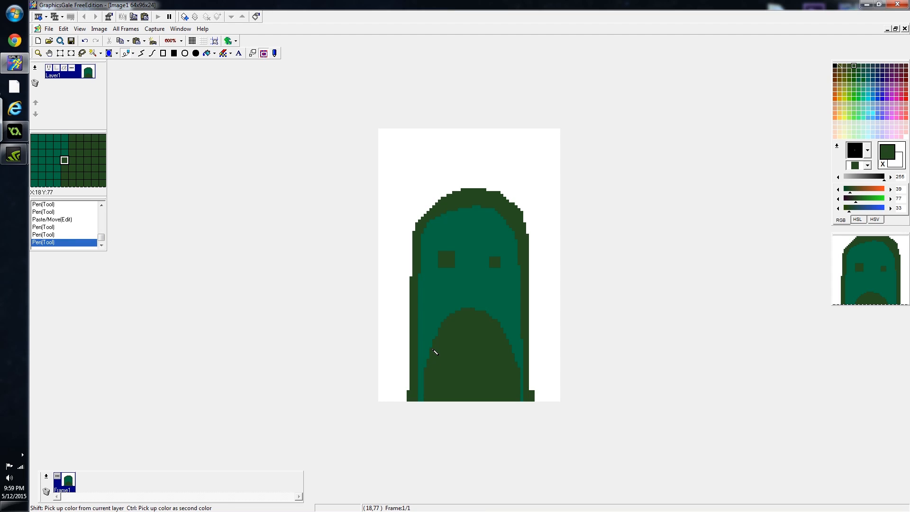
{"action": "left_click", "coordinate": [440, 338]}
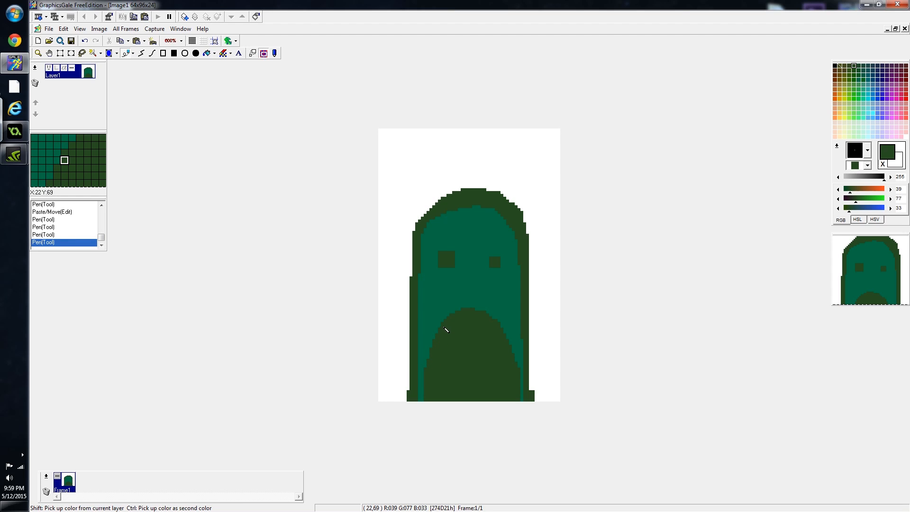
{"action": "left_click", "coordinate": [438, 341]}
{"action": "left_click", "coordinate": [446, 320]}
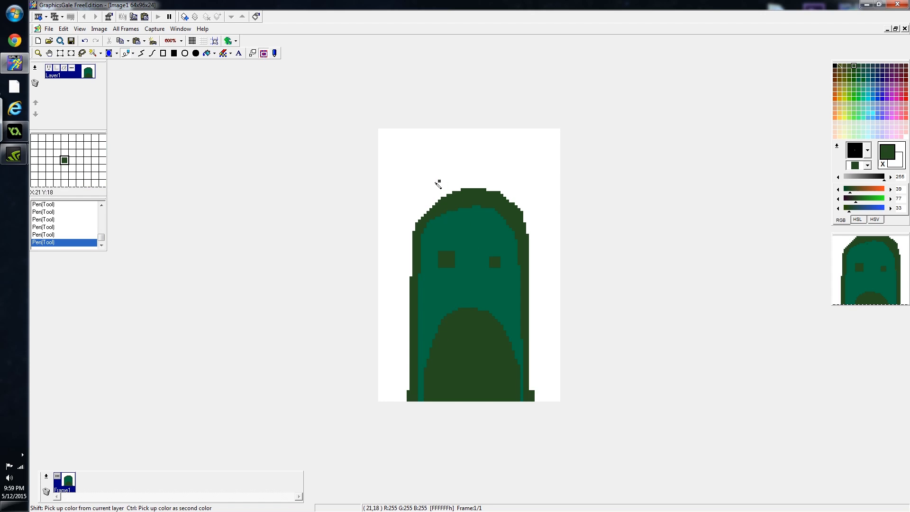
- Sample the body's green and dot small spots on the dark outline at the crown and both sides
{"action": "right_click", "coordinate": [459, 234]}
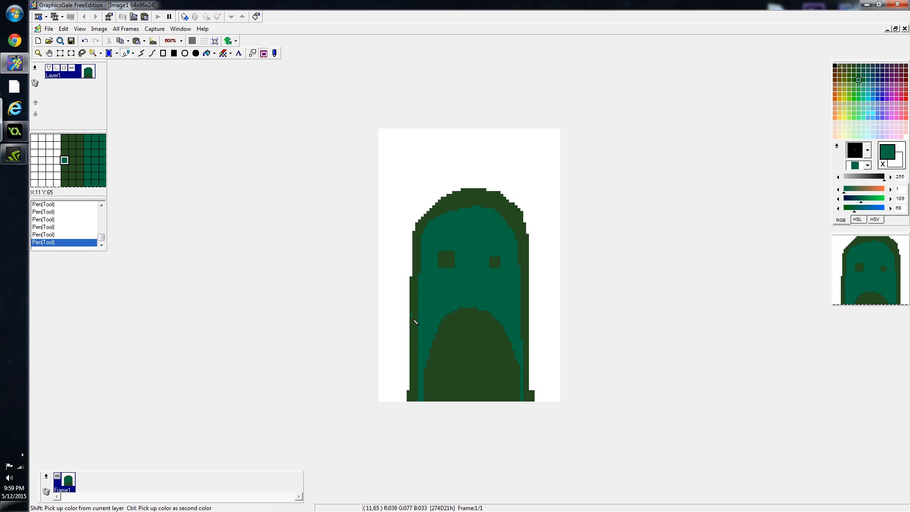
{"action": "left_click", "coordinate": [415, 350]}
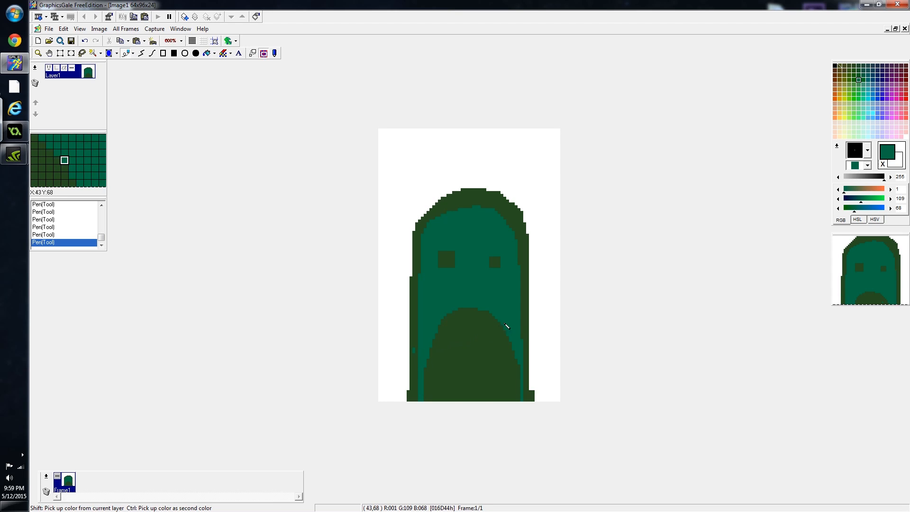
{"action": "left_click", "coordinate": [525, 315]}
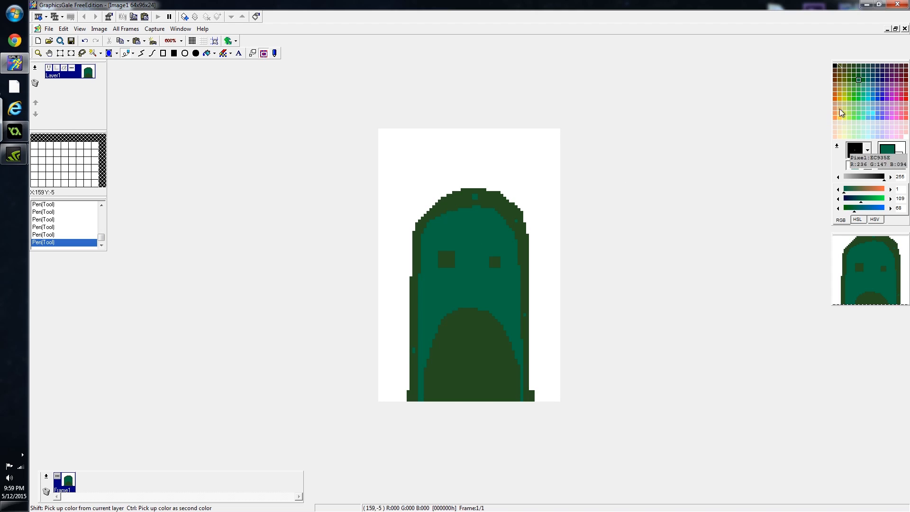
- Try small light green spots (RGB 67, 153, 88) above the square eyes and on both sides of the opening's top
{"action": "left_click", "coordinate": [859, 89]}
{"action": "left_click", "coordinate": [458, 233]}
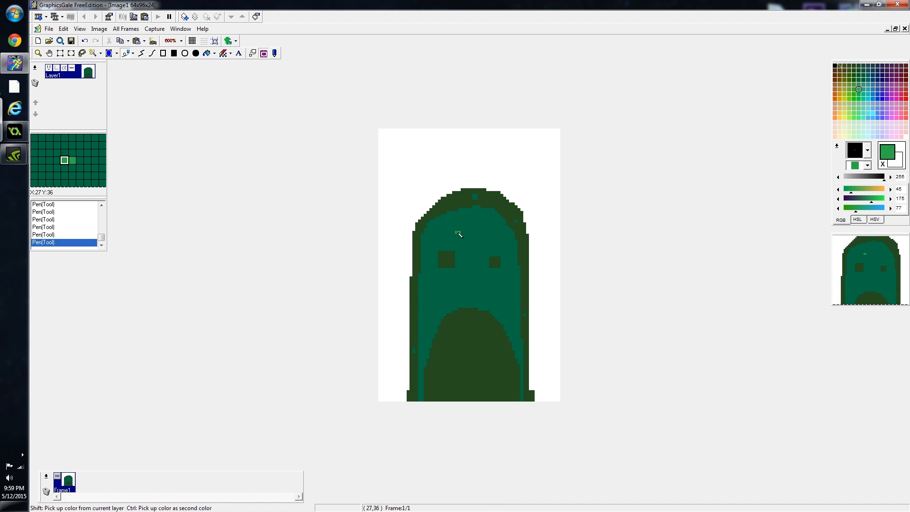
{"action": "left_click", "coordinate": [859, 85]}
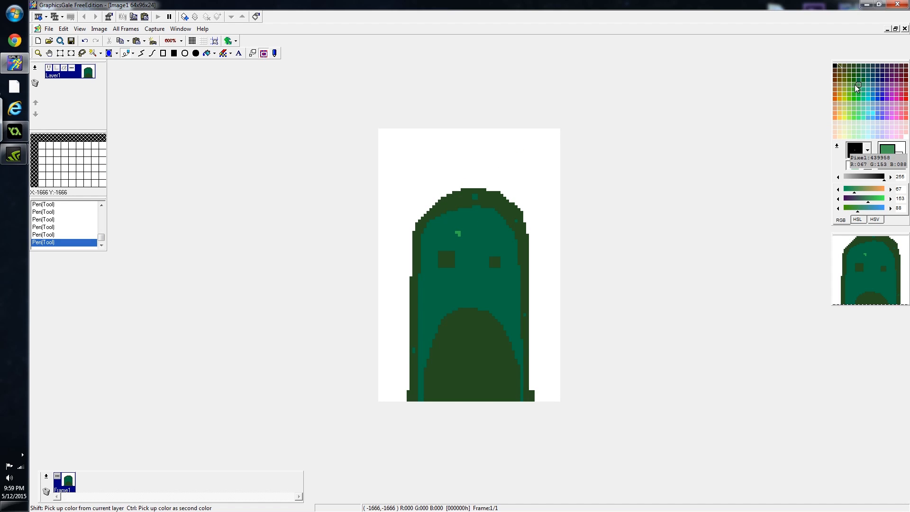
{"action": "left_click", "coordinate": [471, 230]}
{"action": "left_click_drag", "start_coordinate": [459, 238], "coordinate": [456, 235]}
{"action": "left_click", "coordinate": [482, 238]}
{"action": "left_click_drag", "start_coordinate": [434, 306], "coordinate": [436, 304]}
{"action": "left_click", "coordinate": [508, 309]}
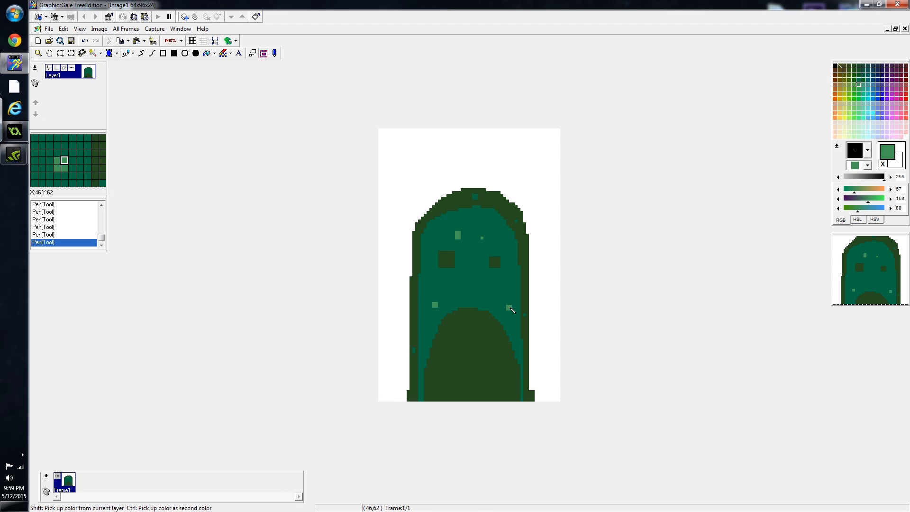
- Choose the green RGB 15, 109, 1 and repaint the body's light spots with it
{"action": "left_click", "coordinate": [859, 79]}
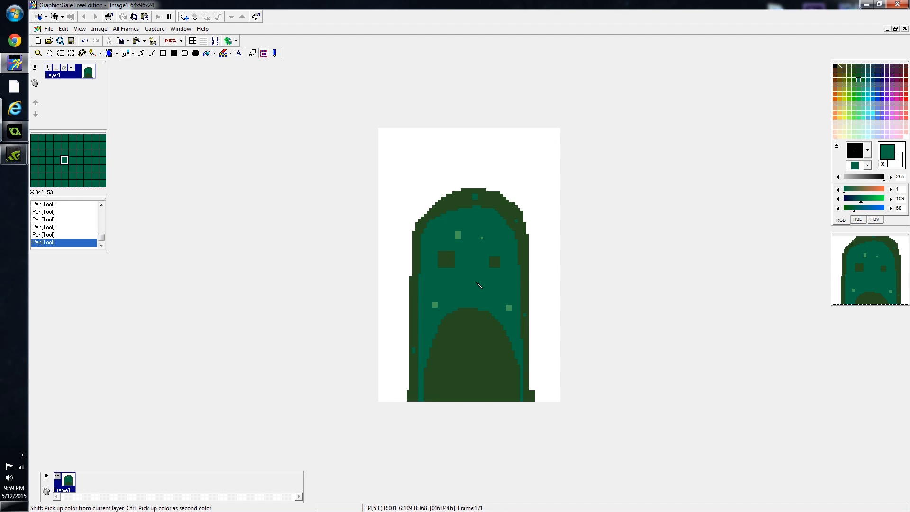
{"action": "left_click", "coordinate": [851, 84]}
{"action": "left_click", "coordinate": [853, 79]}
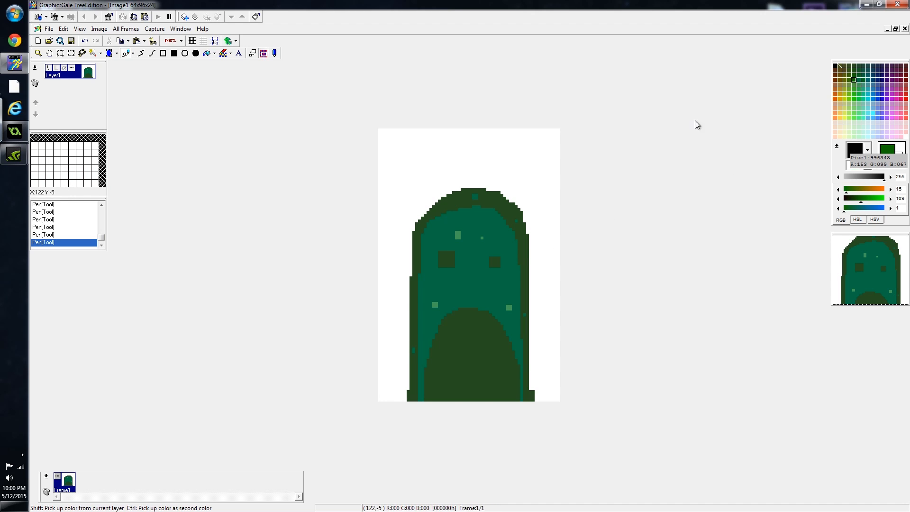
{"action": "left_click", "coordinate": [457, 234]}
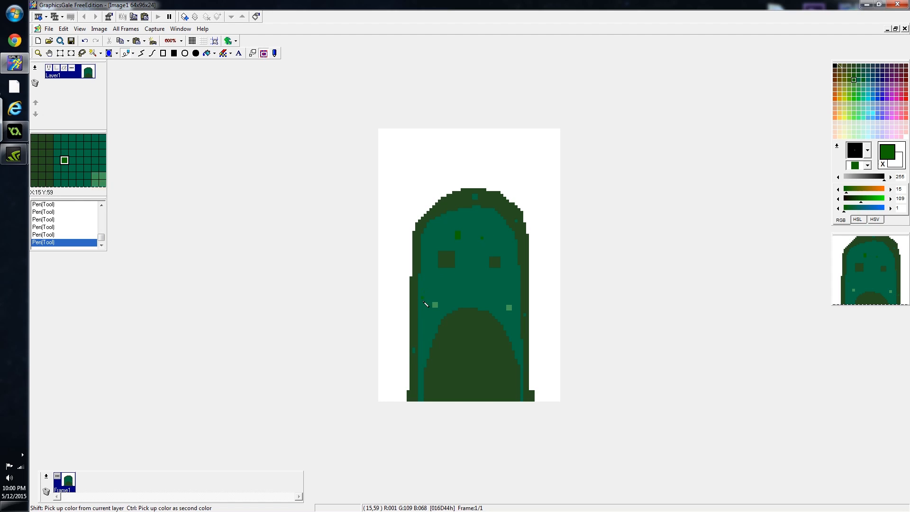
{"action": "left_click_drag", "start_coordinate": [437, 305], "coordinate": [437, 307]}
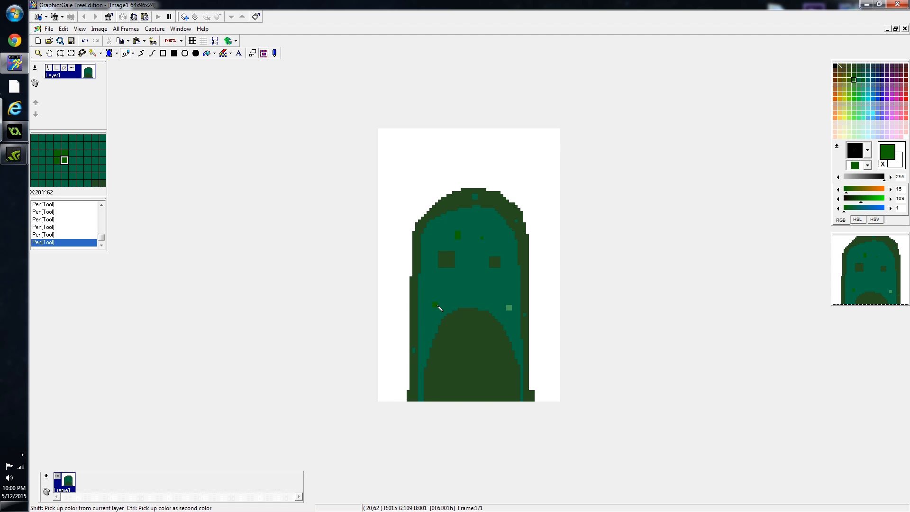
{"action": "right_click", "coordinate": [509, 308]}
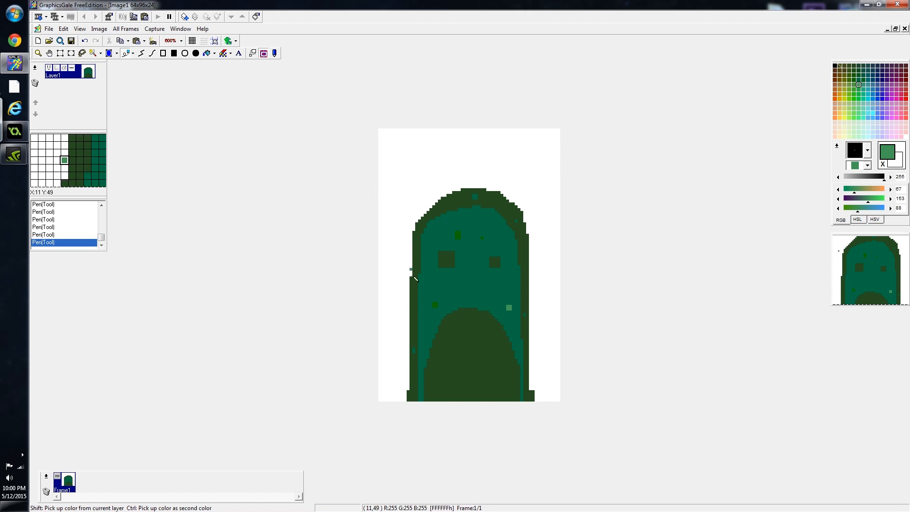
{"action": "right_click", "coordinate": [437, 306]}
{"action": "left_click", "coordinate": [510, 309]}
- Dot more small green spots above the right eye, below both eyes and beside the opening's left edge
{"action": "left_click", "coordinate": [470, 281]}
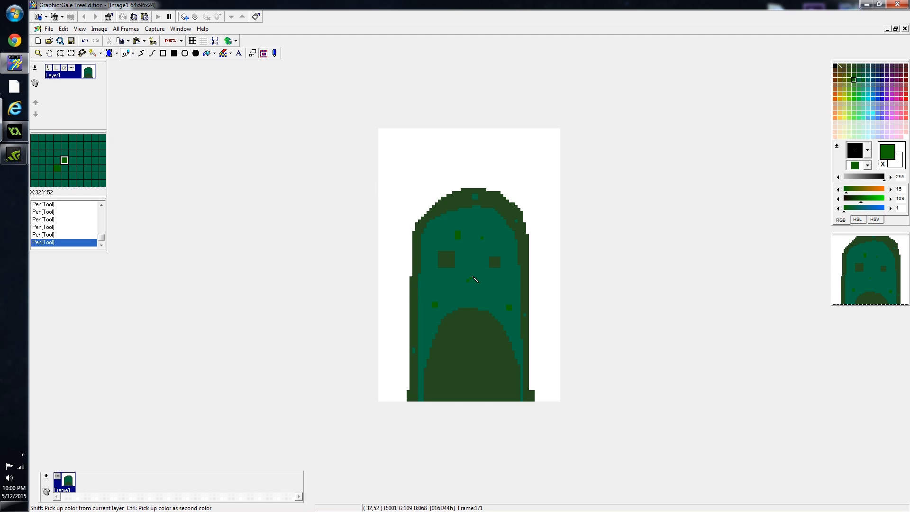
{"action": "left_click", "coordinate": [497, 244]}
{"action": "left_click", "coordinate": [427, 328]}
{"action": "left_click", "coordinate": [498, 289]}
{"action": "right_click", "coordinate": [509, 290]}
{"action": "left_click", "coordinate": [502, 286]}
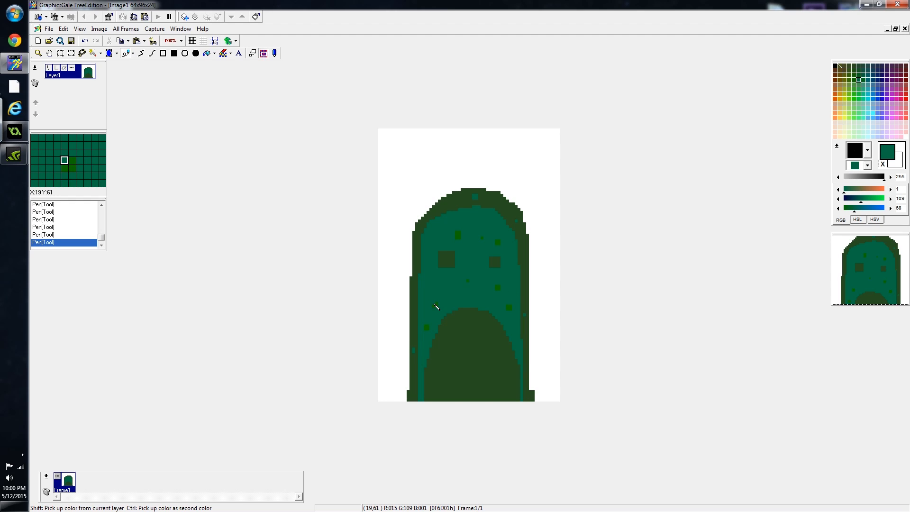
{"action": "left_click", "coordinate": [440, 289]}
{"action": "left_click", "coordinate": [442, 289]}
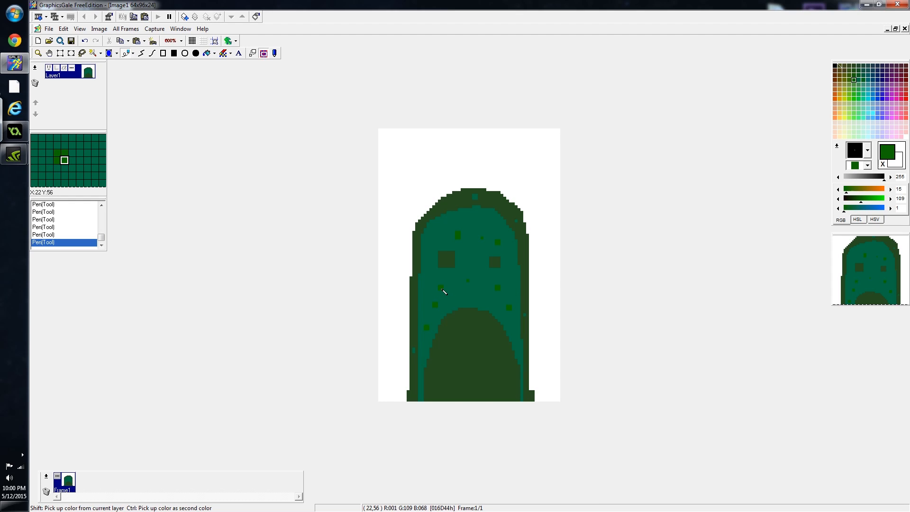
- Scatter further green spots between the eyes, across the forehead and down the narrow side strips of the body
{"action": "left_click", "coordinate": [476, 255]}
{"action": "left_click", "coordinate": [429, 271]}
{"action": "left_click", "coordinate": [482, 275]}
{"action": "left_click", "coordinate": [445, 303]}
{"action": "left_click", "coordinate": [428, 294]}
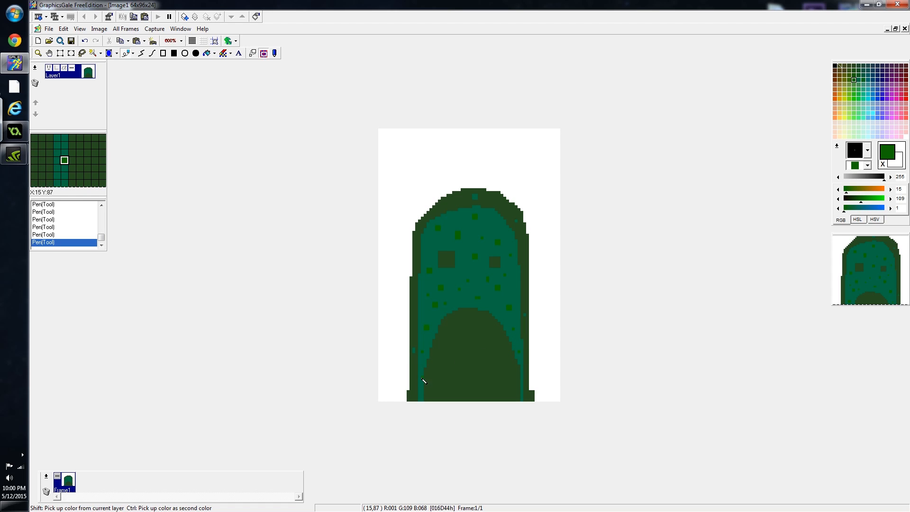
{"action": "right_click", "coordinate": [418, 326]}
{"action": "right_click", "coordinate": [505, 282]}
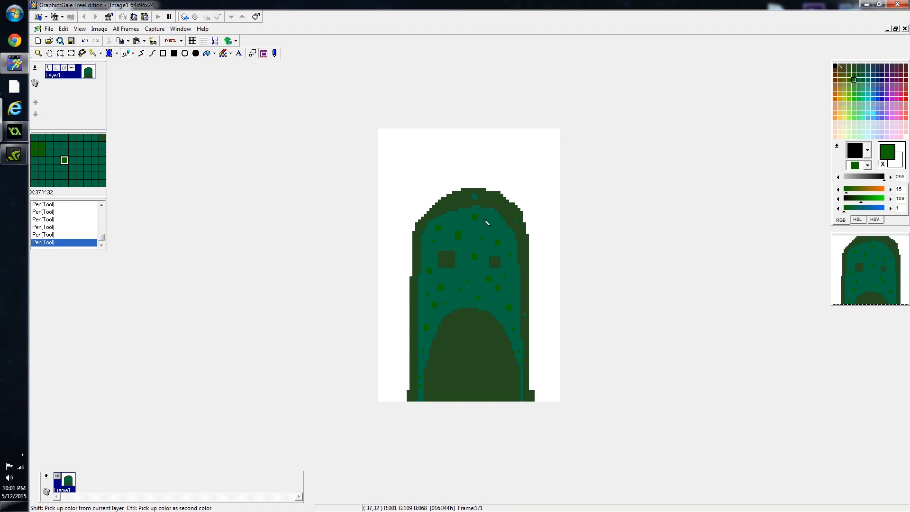
- Paint over the spots on the outline's crown and left side with its dark green, and sample the body's green
{"action": "right_click", "coordinate": [466, 205]}
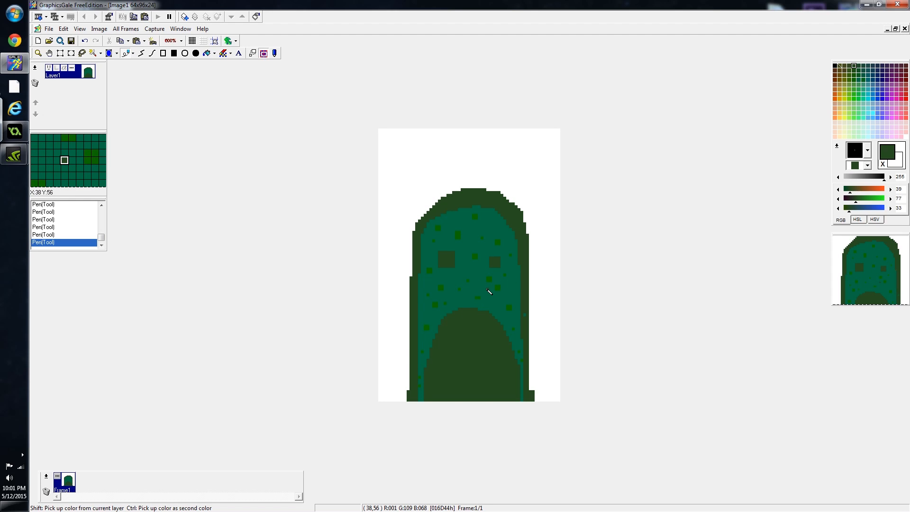
{"action": "right_click", "coordinate": [479, 271]}
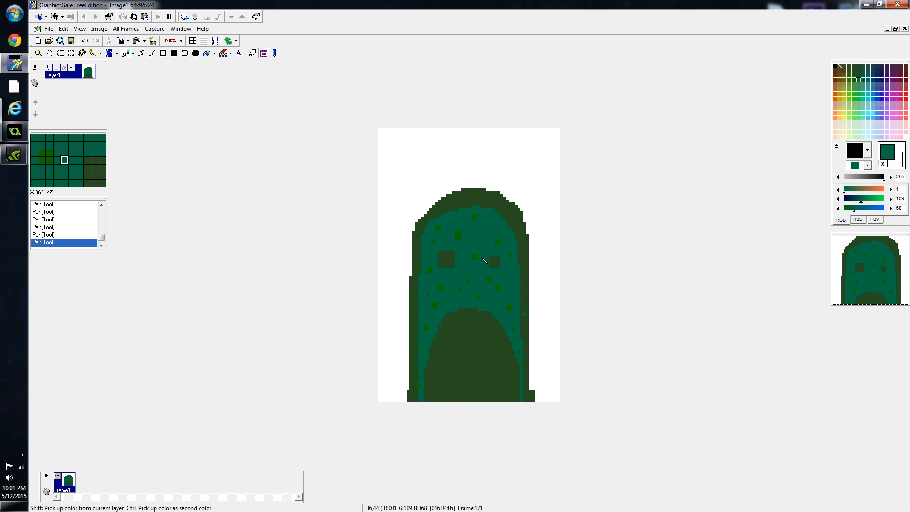
- Choose the green RGB 1, 109, 27 and flood-fill the body's spots with it
{"action": "right_click", "coordinate": [863, 79]}
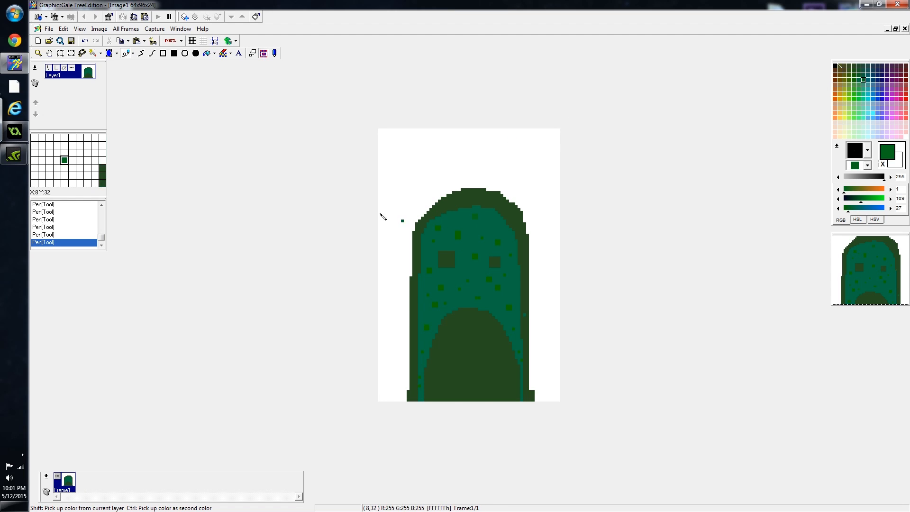
{"action": "left_click", "coordinate": [208, 54]}
{"action": "left_click", "coordinate": [450, 236]}
{"action": "left_click", "coordinate": [458, 236]}
{"action": "left_click", "coordinate": [434, 238]}
{"action": "left_click", "coordinate": [431, 272]}
{"action": "left_click", "coordinate": [441, 287]}
{"action": "left_click", "coordinate": [428, 294]}
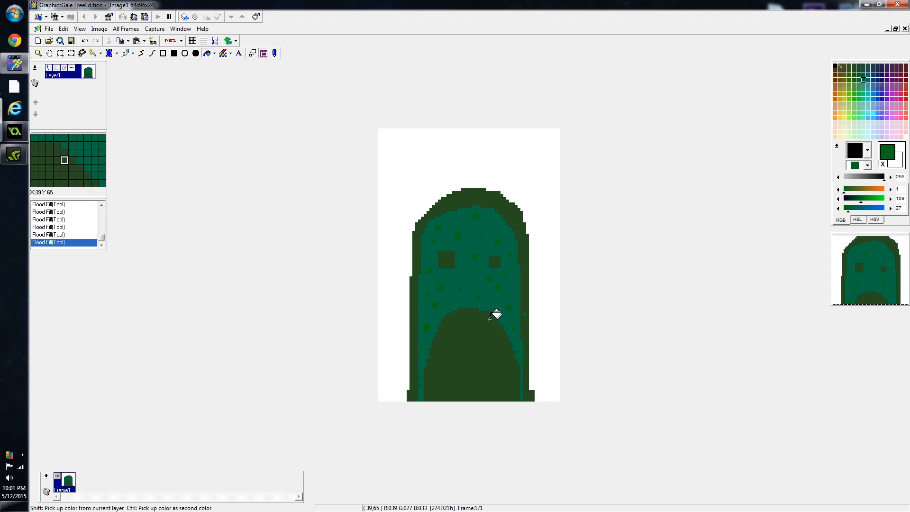
- Sample the body's green and smooth the upper inner edge of the body with the Pen tool
{"action": "left_click", "coordinate": [125, 53]}
{"action": "right_click", "coordinate": [458, 217]}
{"action": "left_click", "coordinate": [456, 211]}
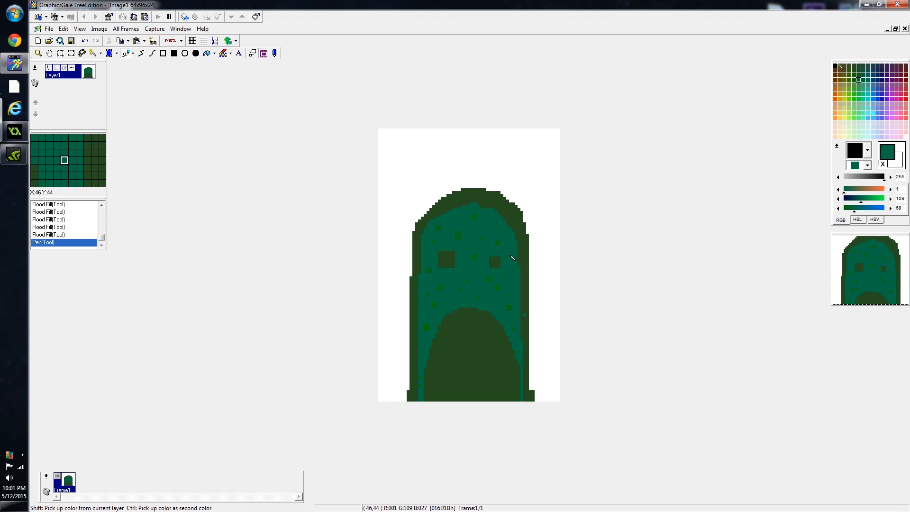
- Sample the dark green and extend the opening's lower left edge outward and its top upward
{"action": "right_click", "coordinate": [429, 380]}
{"action": "left_click", "coordinate": [425, 387]}
{"action": "left_click", "coordinate": [423, 398]}
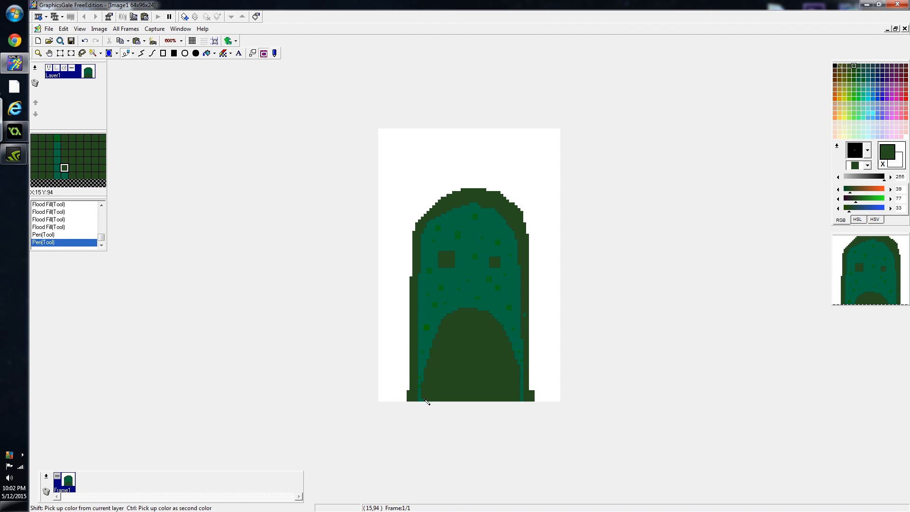
{"action": "left_click", "coordinate": [525, 382]}
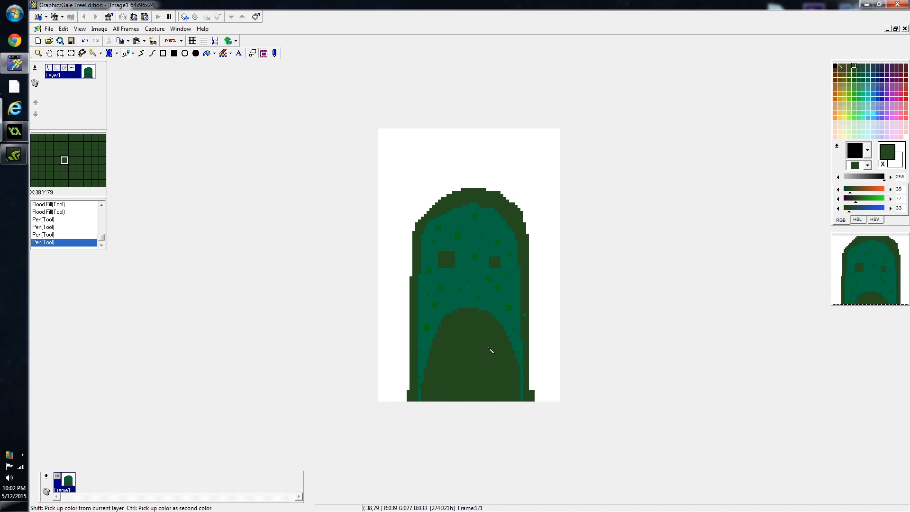
{"action": "left_click", "coordinate": [480, 309]}
{"action": "left_click_drag", "start_coordinate": [477, 308], "coordinate": [467, 307]}
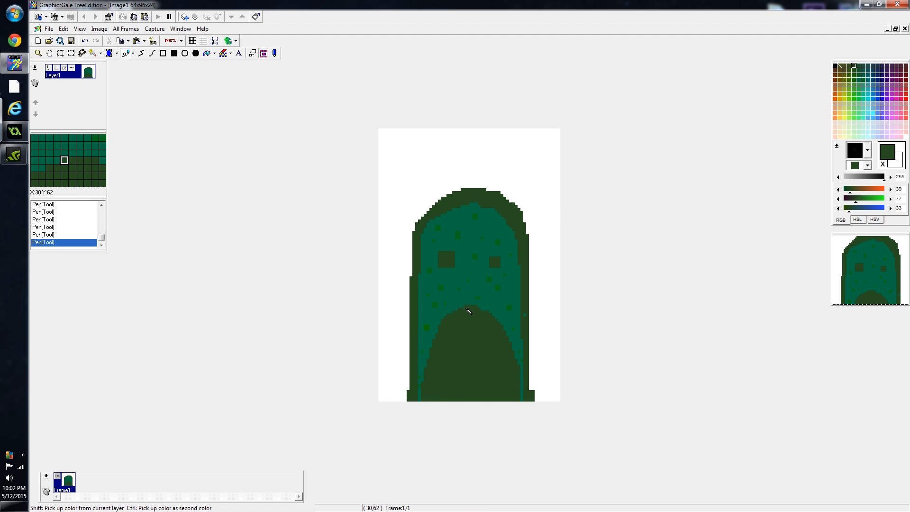